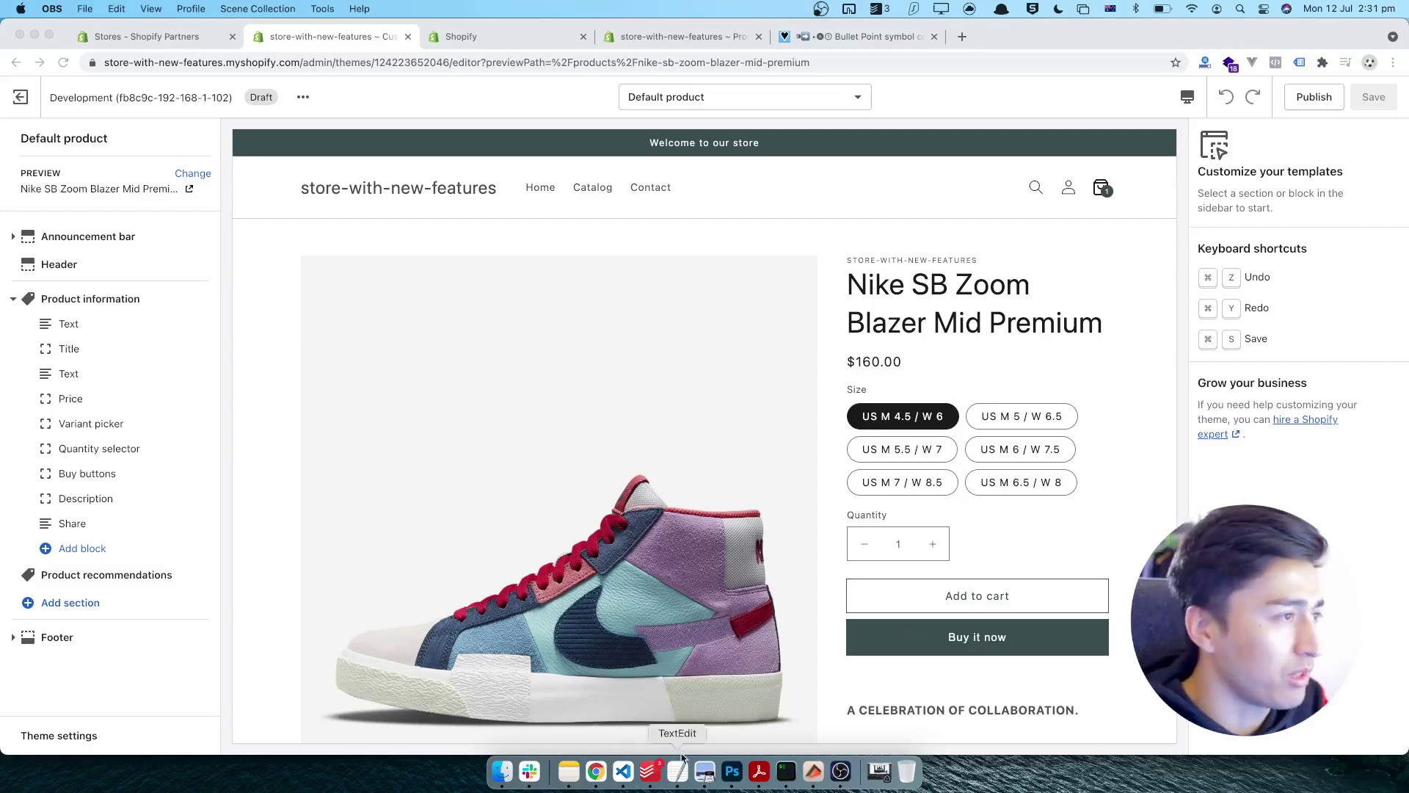
Scroll the product preview to More Benefits and select its heading and four bullets
{"action": "scroll", "coordinate": [804, 418], "scroll_direction": "down", "scroll_amount": 3}
{"action": "scroll", "coordinate": [800, 409], "scroll_direction": "up", "scroll_amount": 1}
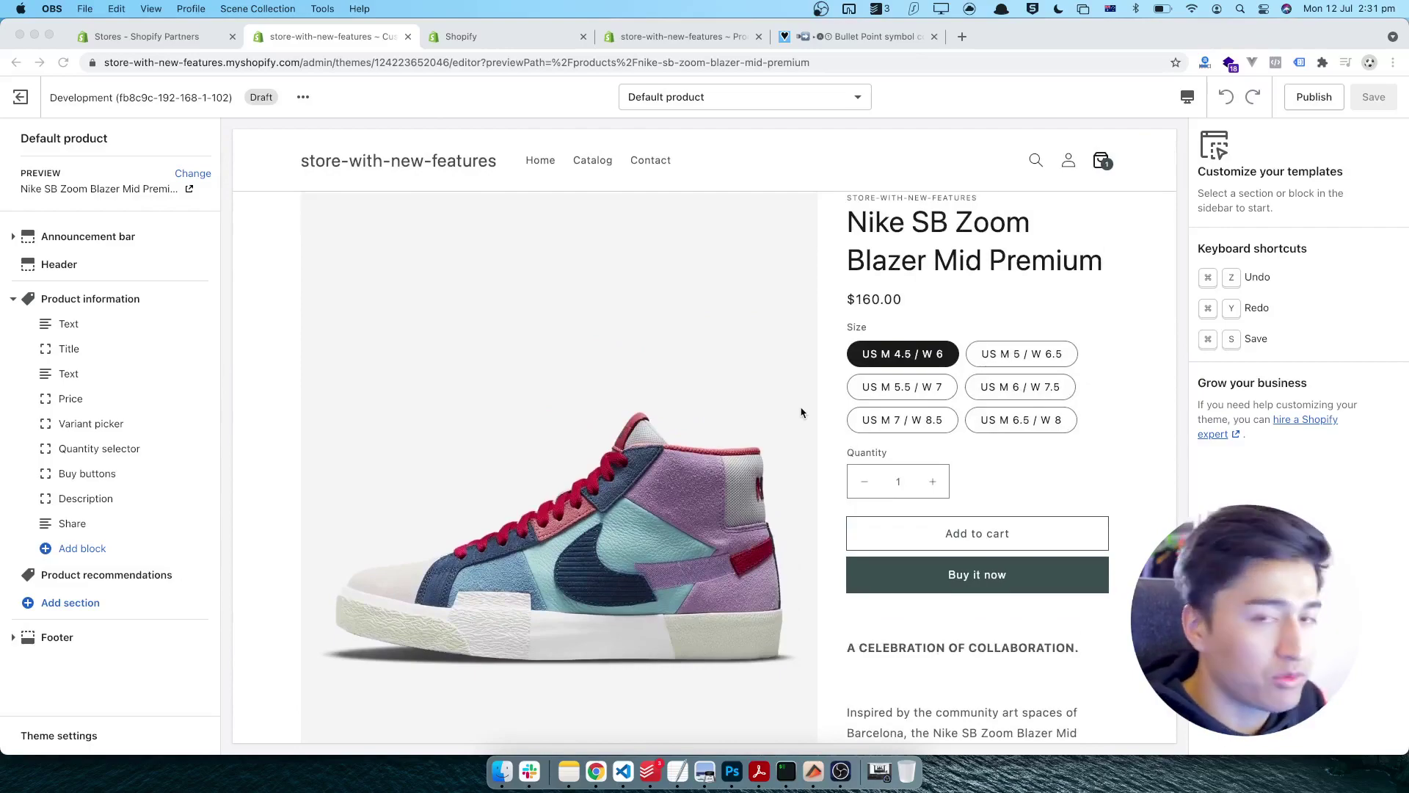
{"action": "scroll", "coordinate": [804, 415], "scroll_direction": "down", "scroll_amount": 10}
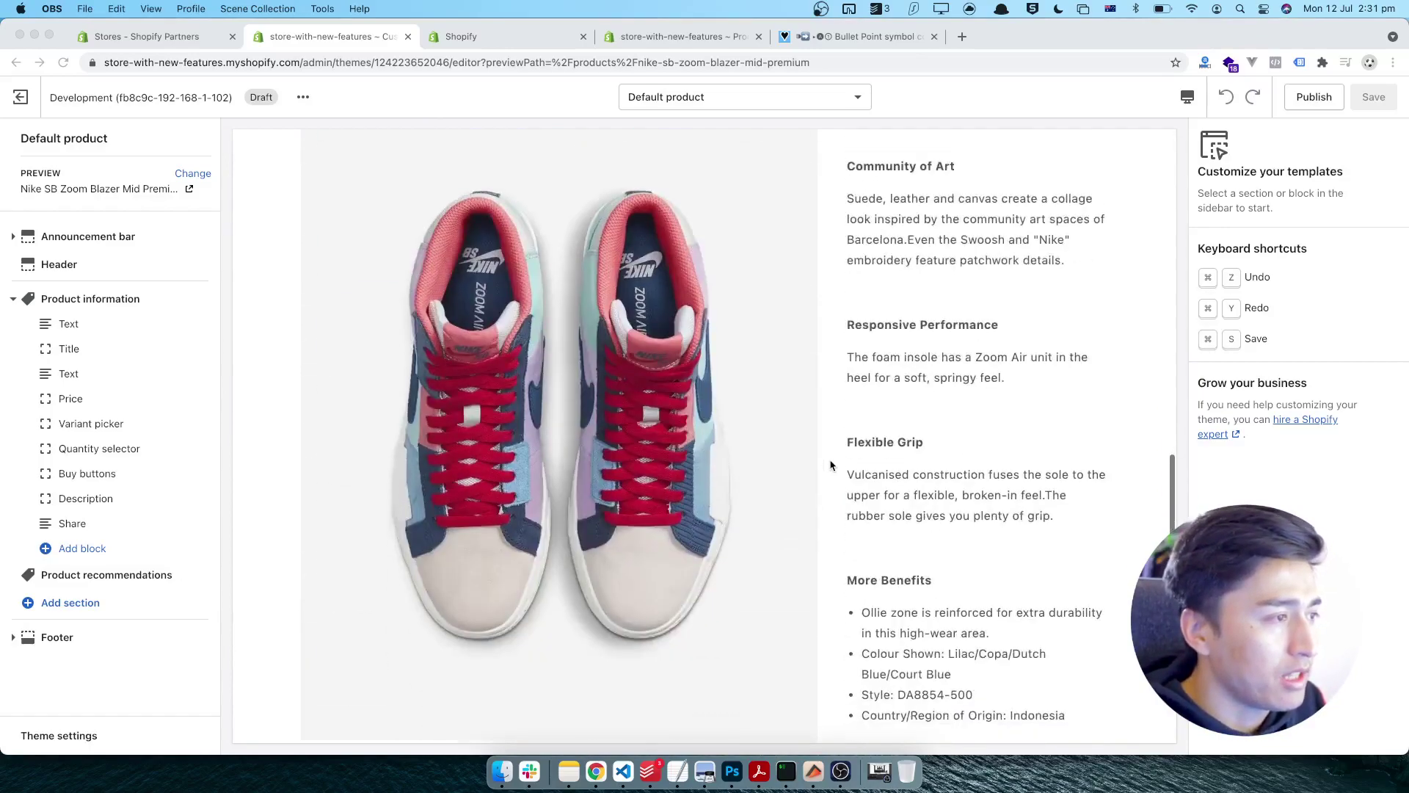
{"action": "scroll", "coordinate": [832, 464], "scroll_direction": "down", "scroll_amount": 5}
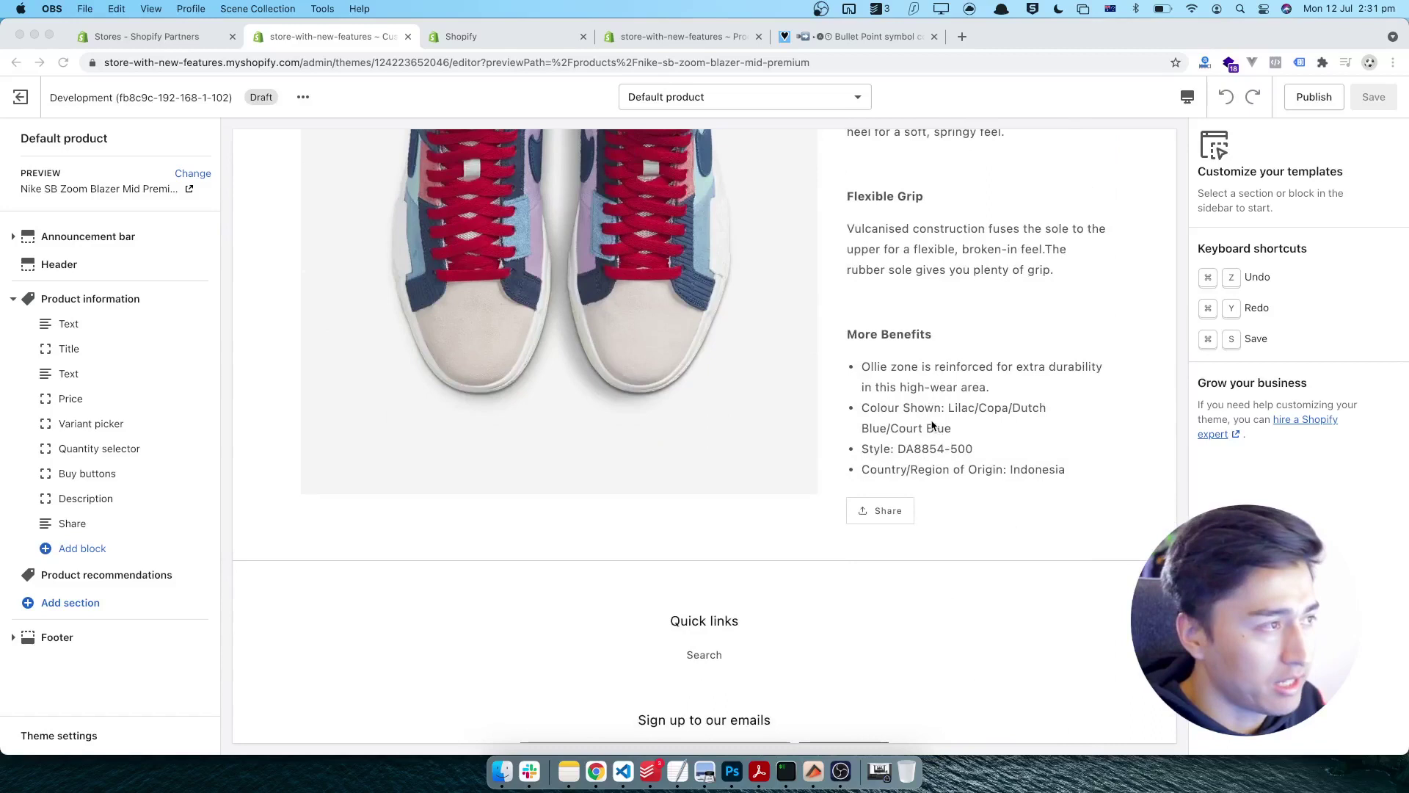
{"action": "left_click", "coordinate": [852, 339]}
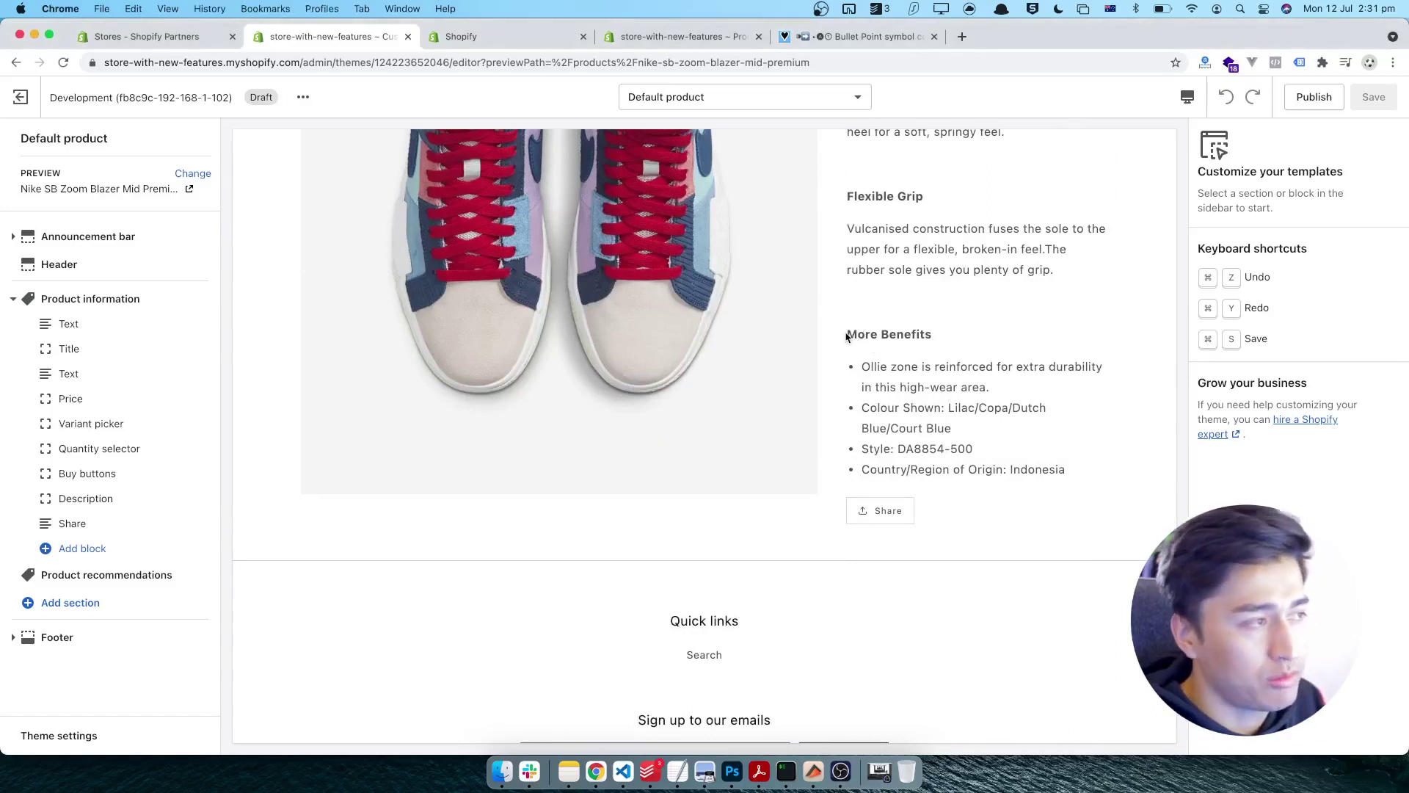
{"action": "left_click_drag", "start_coordinate": [845, 334], "coordinate": [1130, 472]}
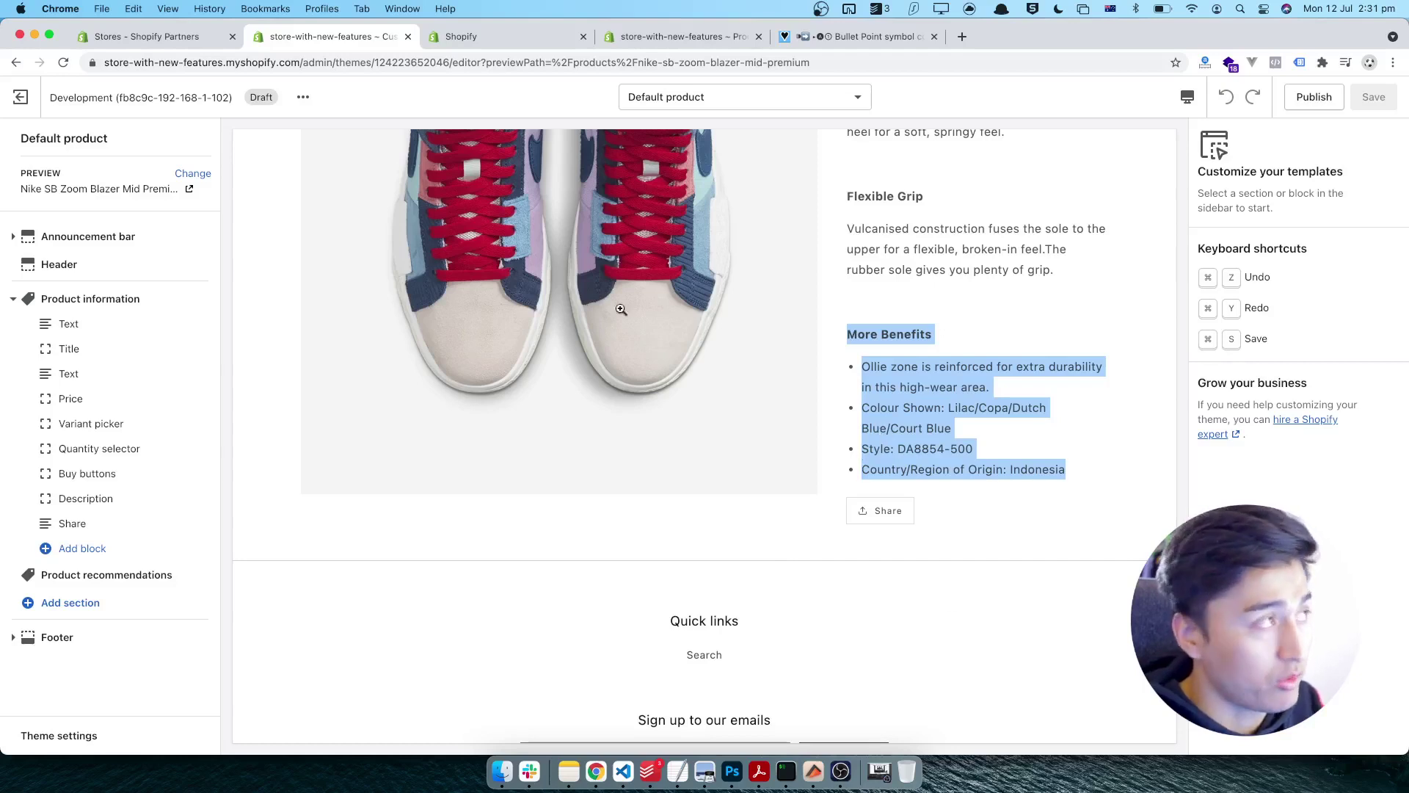
Open Nike SB Zoom Blazer Mid Premium from Products and scroll to its Metafields card, which shows an empty excerpt
{"action": "left_click", "coordinate": [513, 42]}
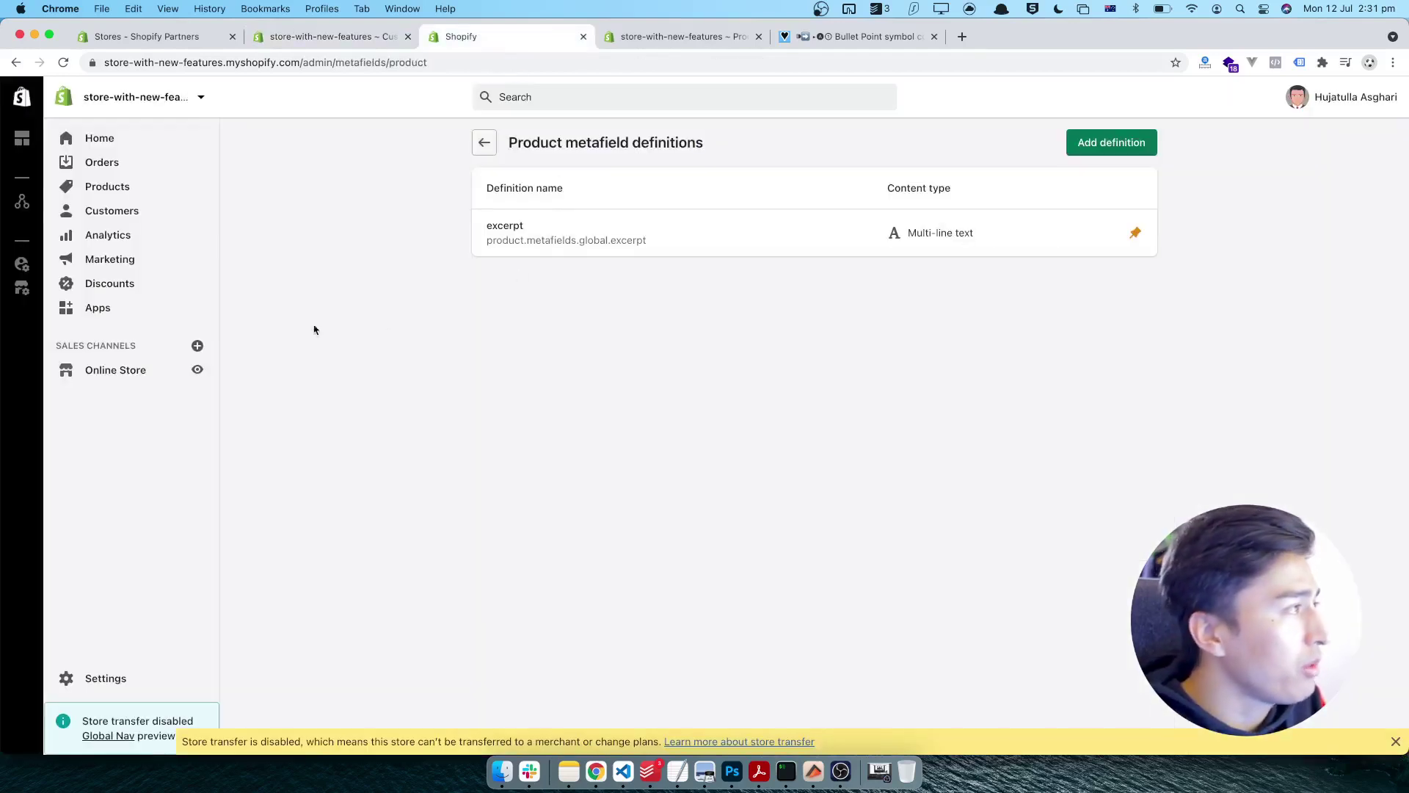
{"action": "left_click", "coordinate": [127, 184]}
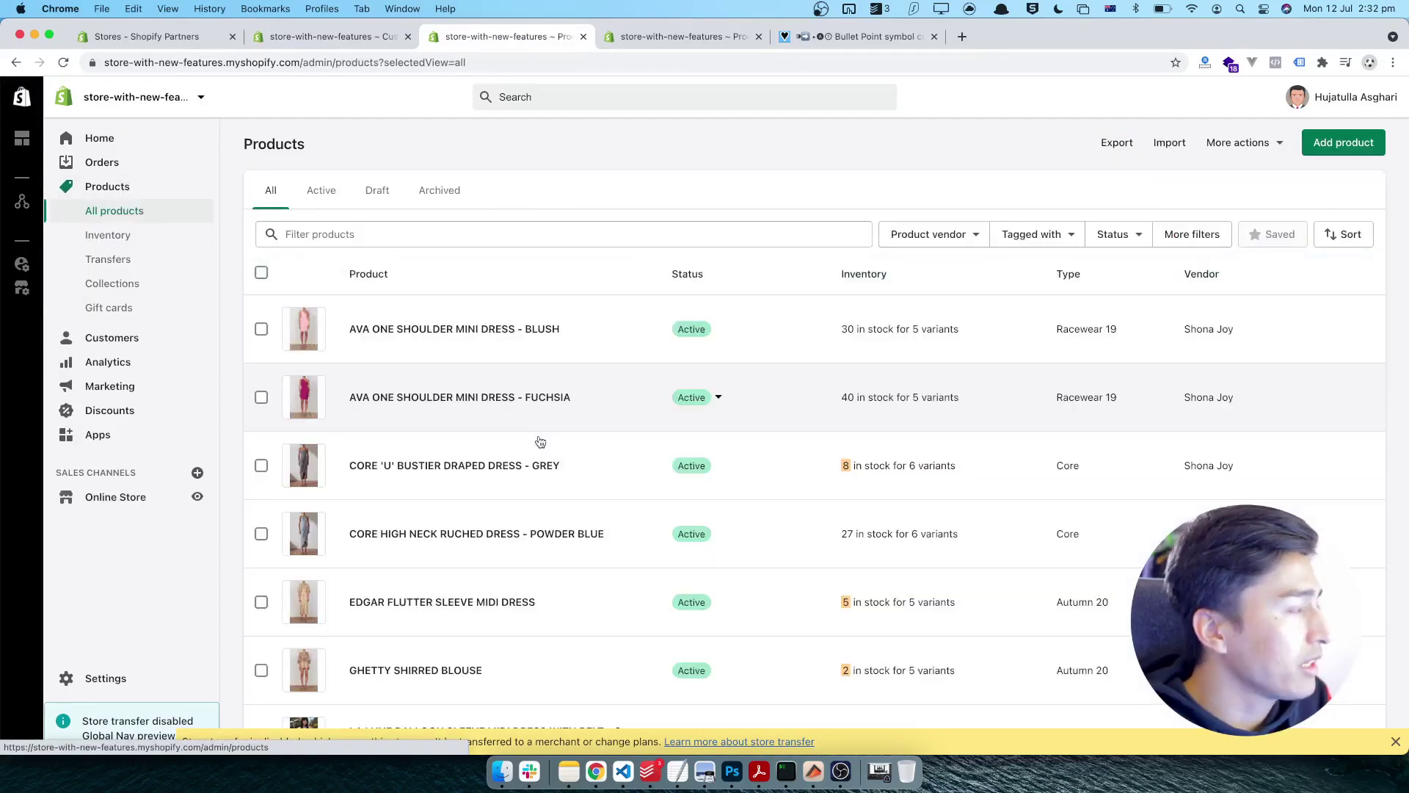
{"action": "scroll", "coordinate": [455, 548], "scroll_direction": "down", "scroll_amount": 7}
{"action": "scroll", "coordinate": [455, 548], "scroll_direction": "up", "scroll_amount": 3}
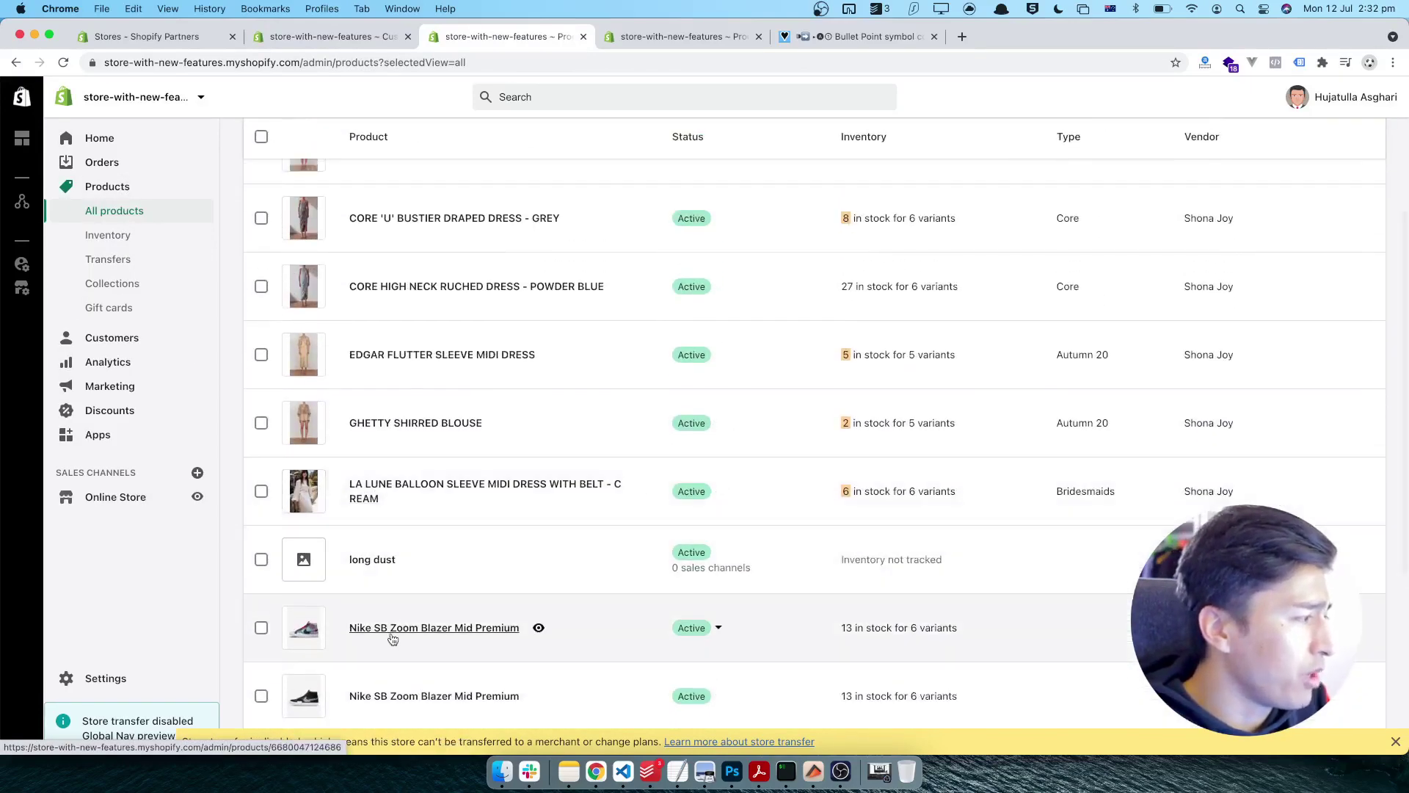
{"action": "left_click", "coordinate": [392, 635]}
{"action": "scroll", "coordinate": [725, 554], "scroll_direction": "down", "scroll_amount": 2}
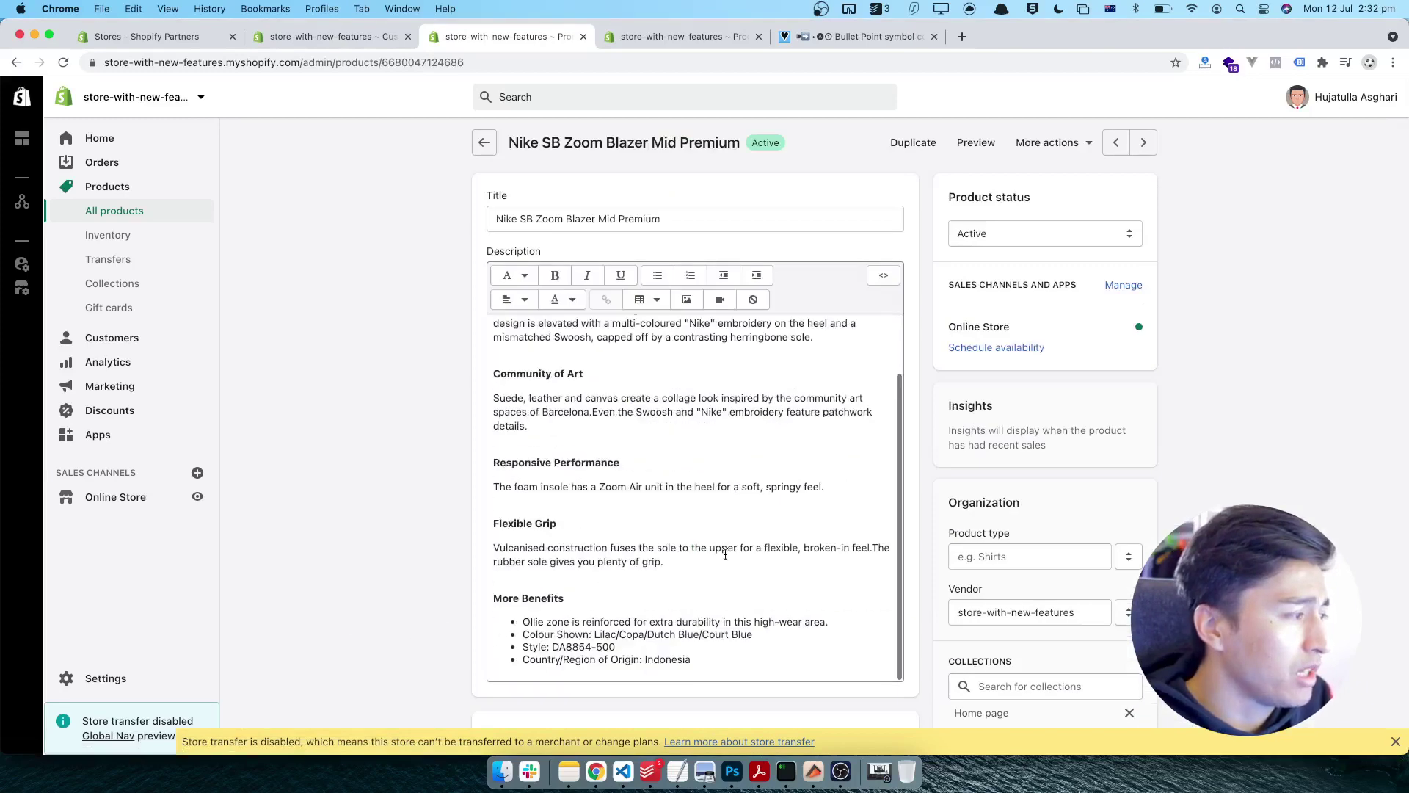
{"action": "scroll", "coordinate": [725, 554], "scroll_direction": "up", "scroll_amount": 1}
{"action": "scroll", "coordinate": [512, 632], "scroll_direction": "down", "scroll_amount": 1}
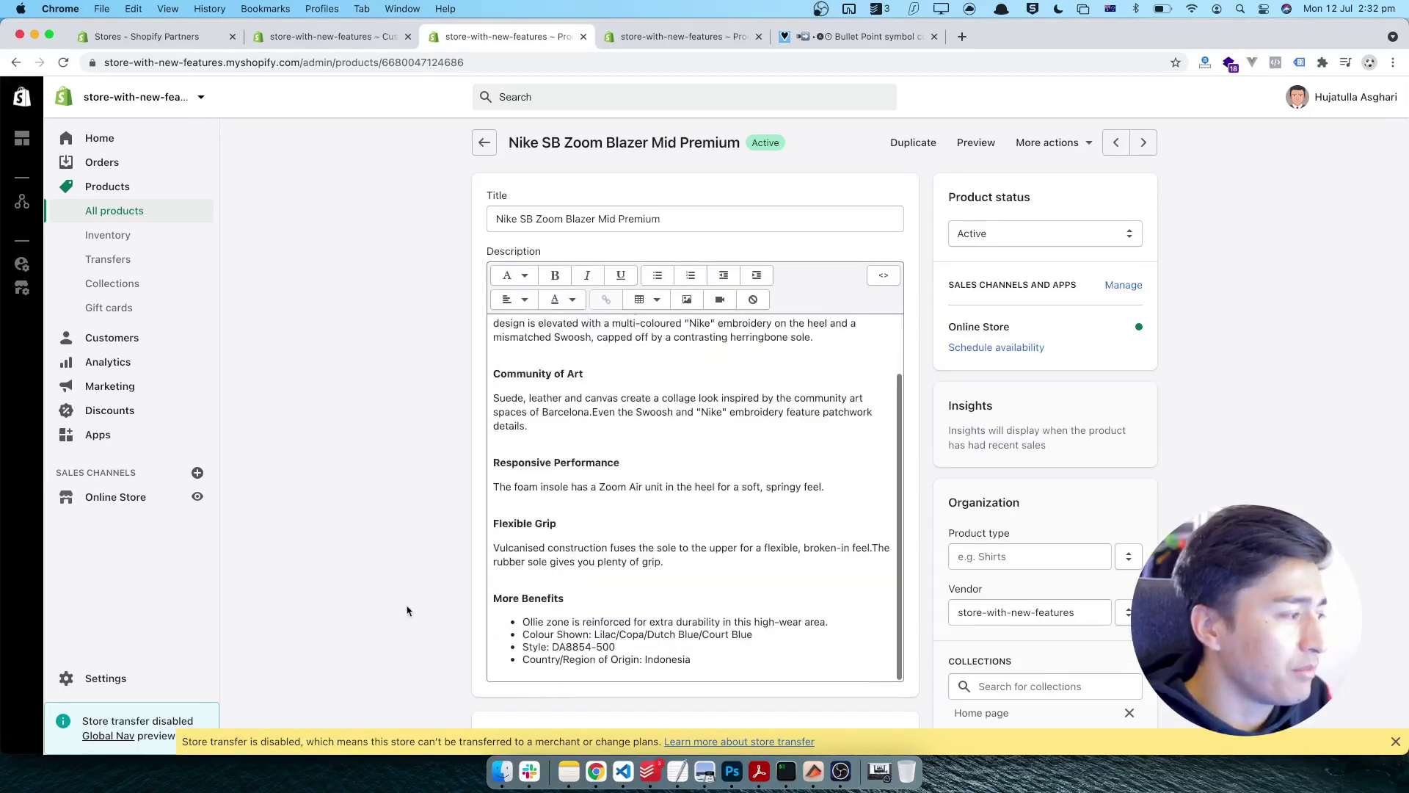
{"action": "scroll", "coordinate": [405, 606], "scroll_direction": "down", "scroll_amount": 4}
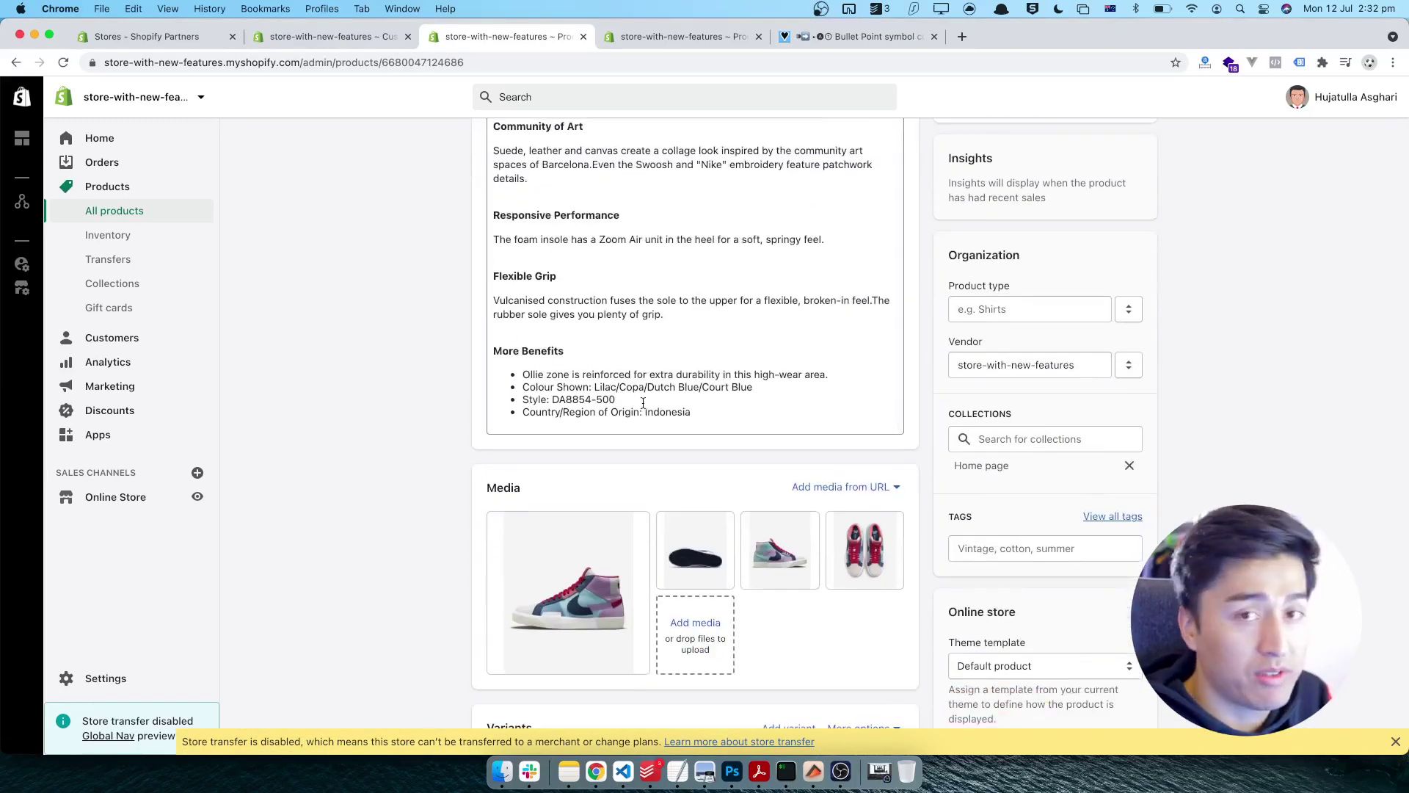
{"action": "scroll", "coordinate": [467, 524], "scroll_direction": "down", "scroll_amount": 8}
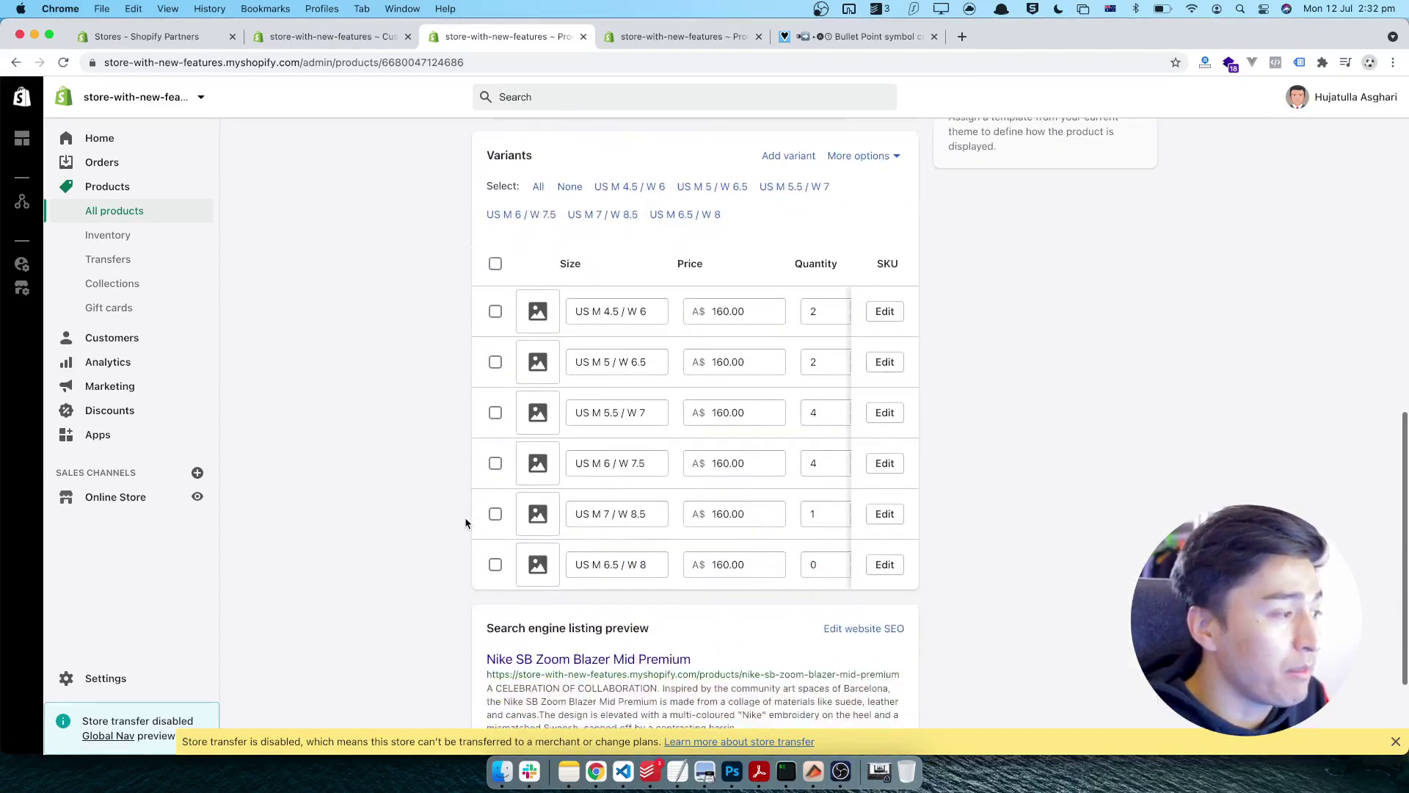
{"action": "scroll", "coordinate": [465, 523], "scroll_direction": "down", "scroll_amount": 3}
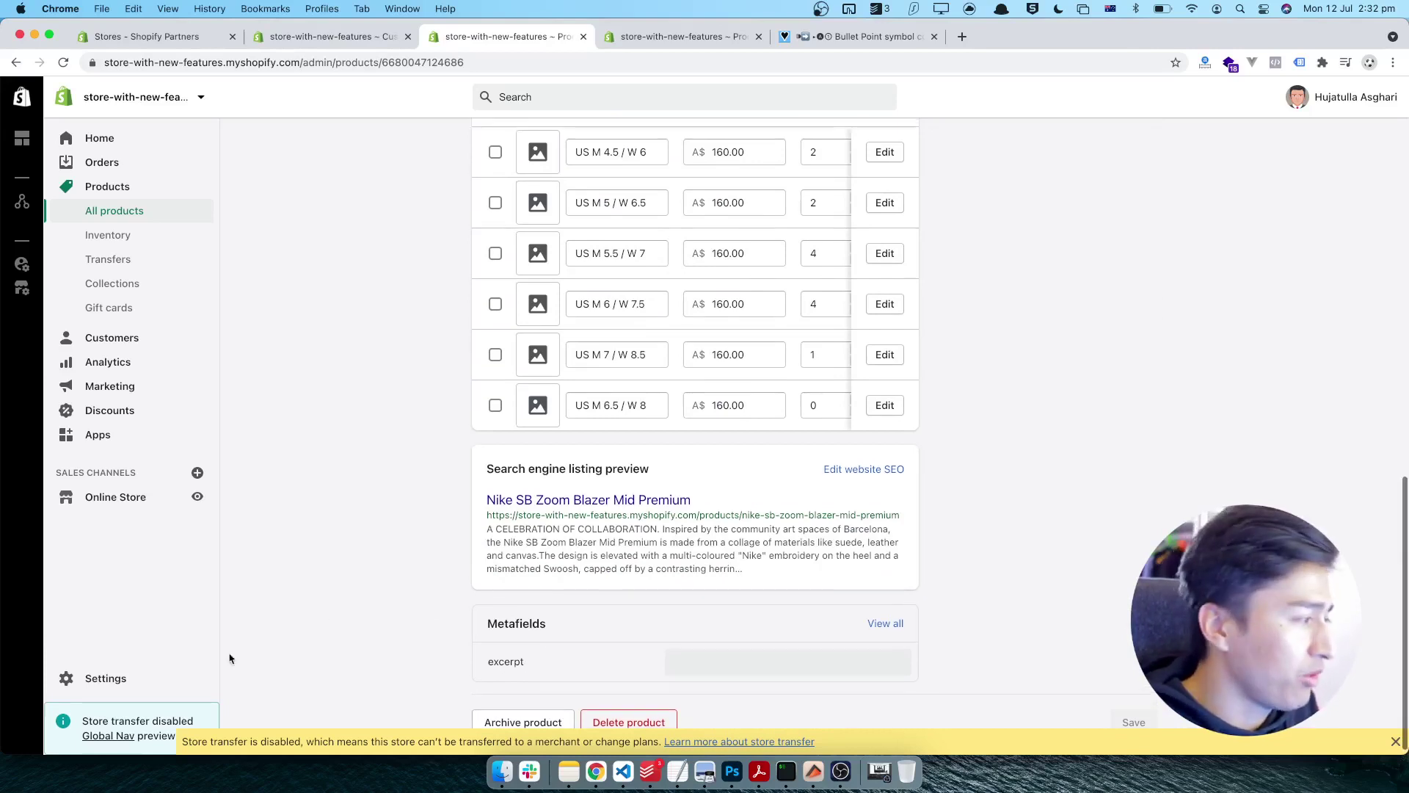
In Settings > Metafields > Products, add a new definition named 'features' (my_fields.features)
{"action": "left_click", "coordinate": [152, 684], "text": "super"}
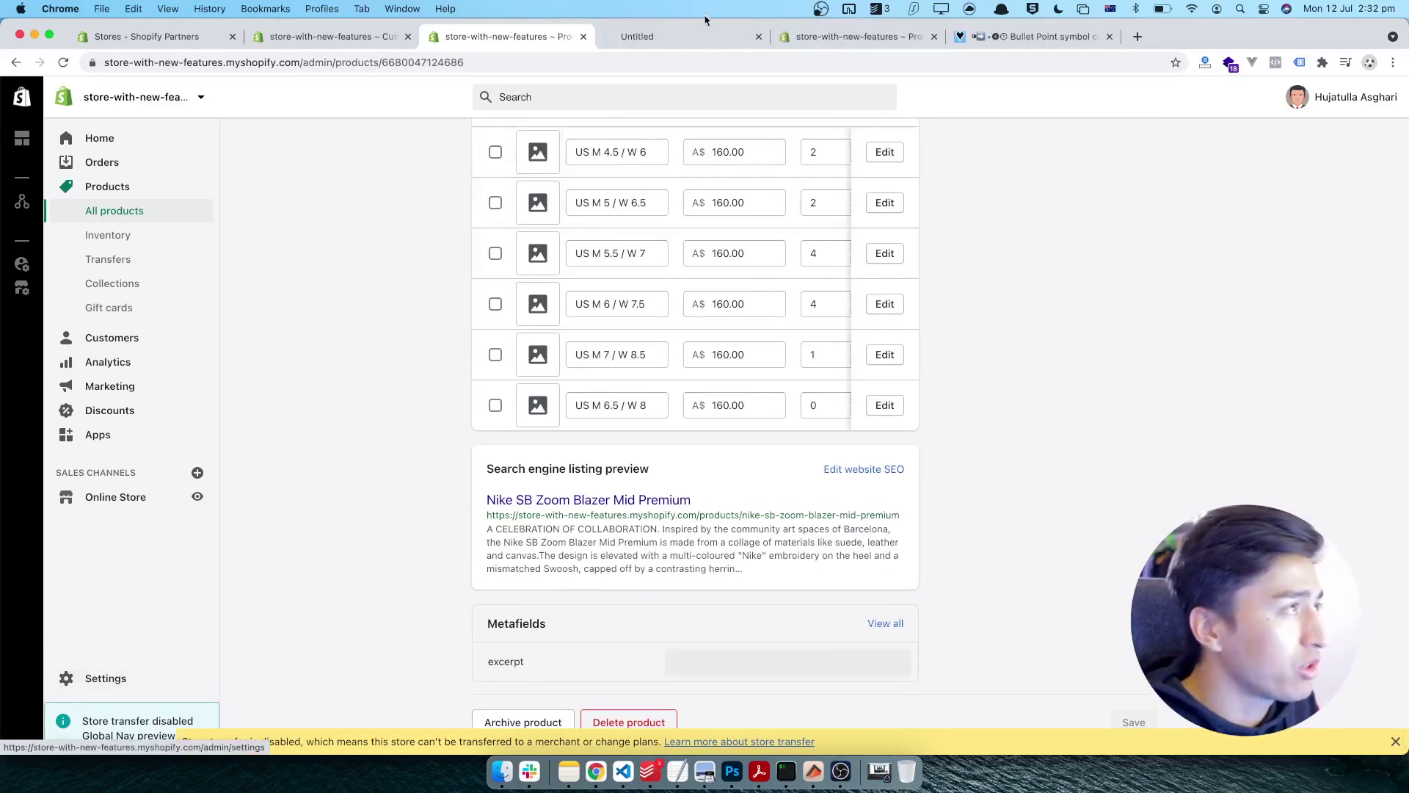
{"action": "key", "text": "ctrl+Tab"}
{"action": "left_click", "coordinate": [1007, 433]}
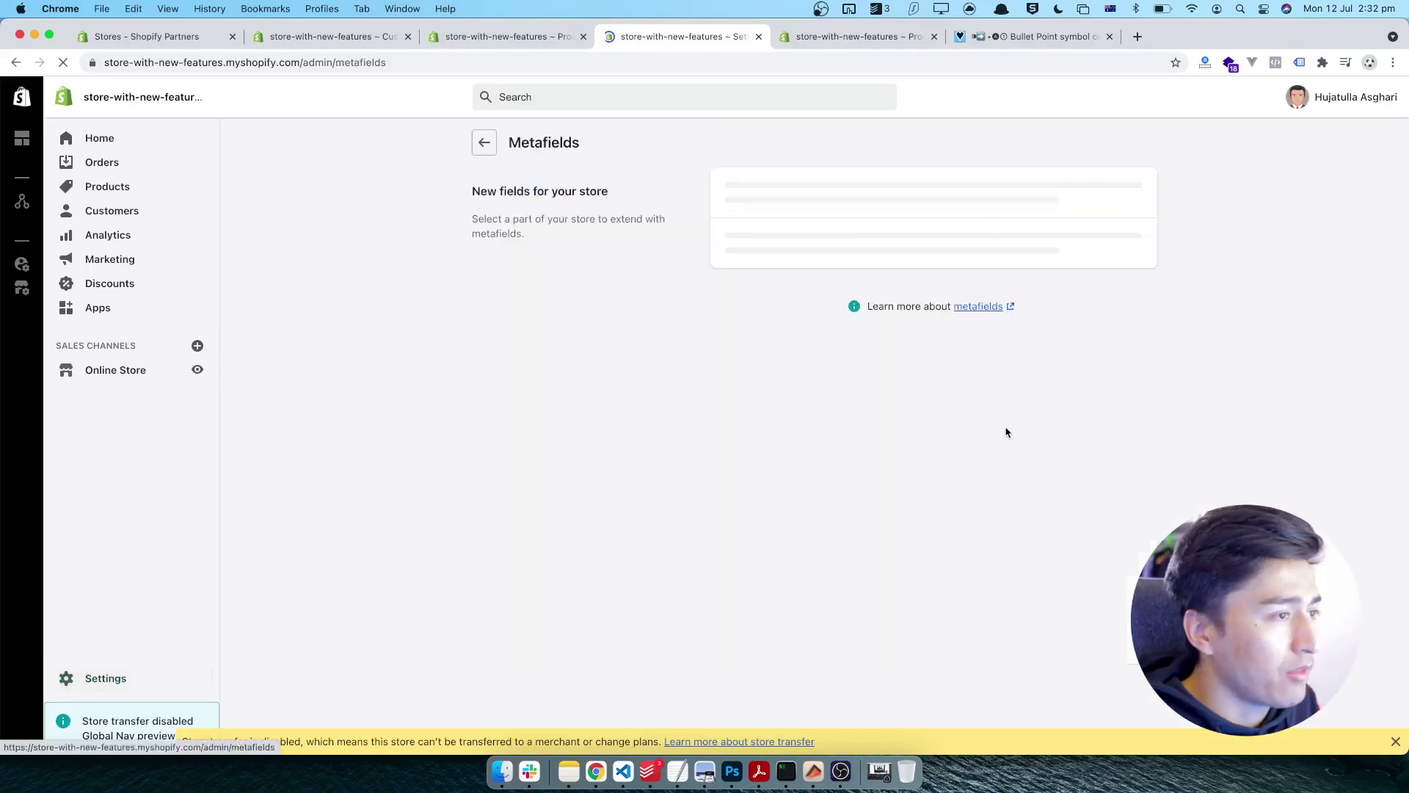
{"action": "left_click", "coordinate": [810, 209]}
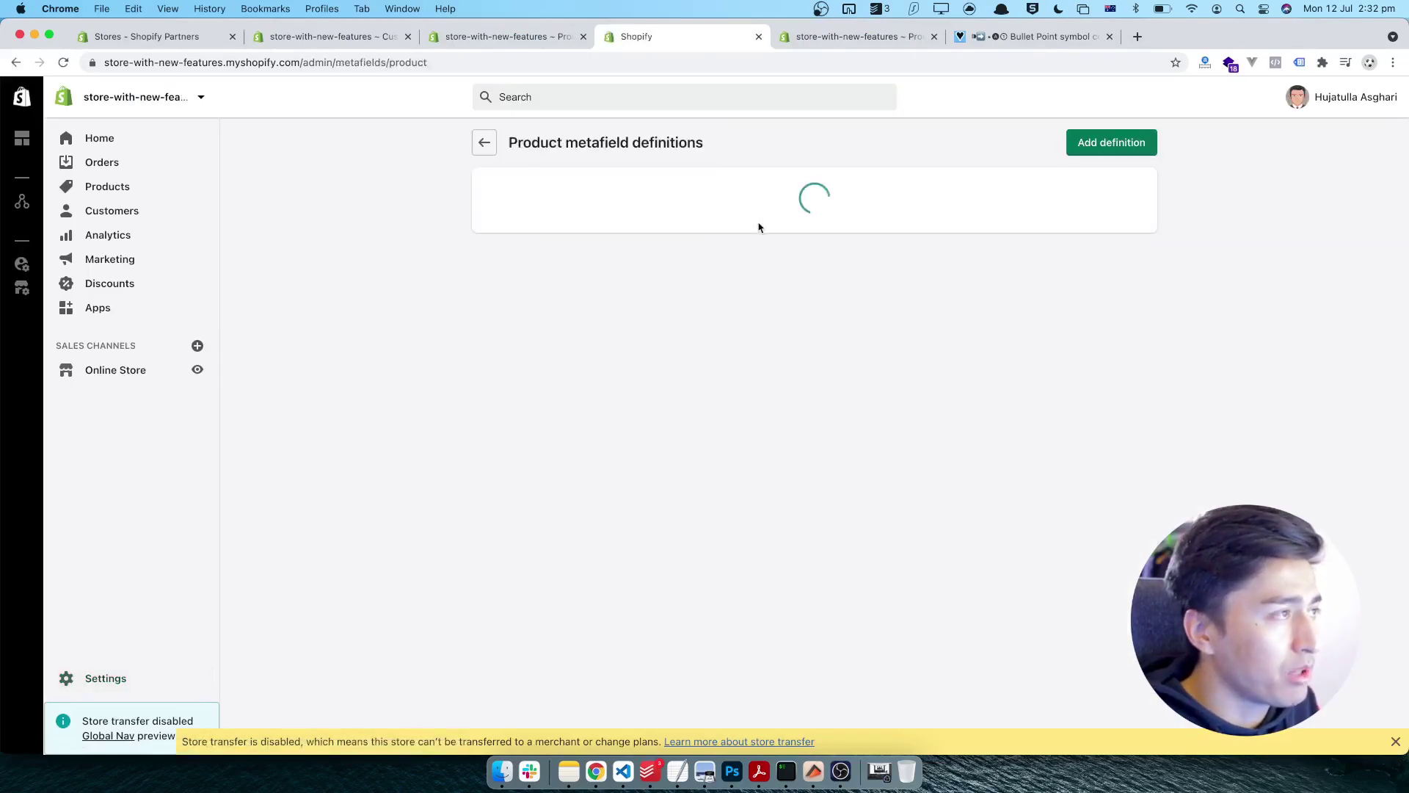
{"action": "left_click", "coordinate": [1087, 144]}
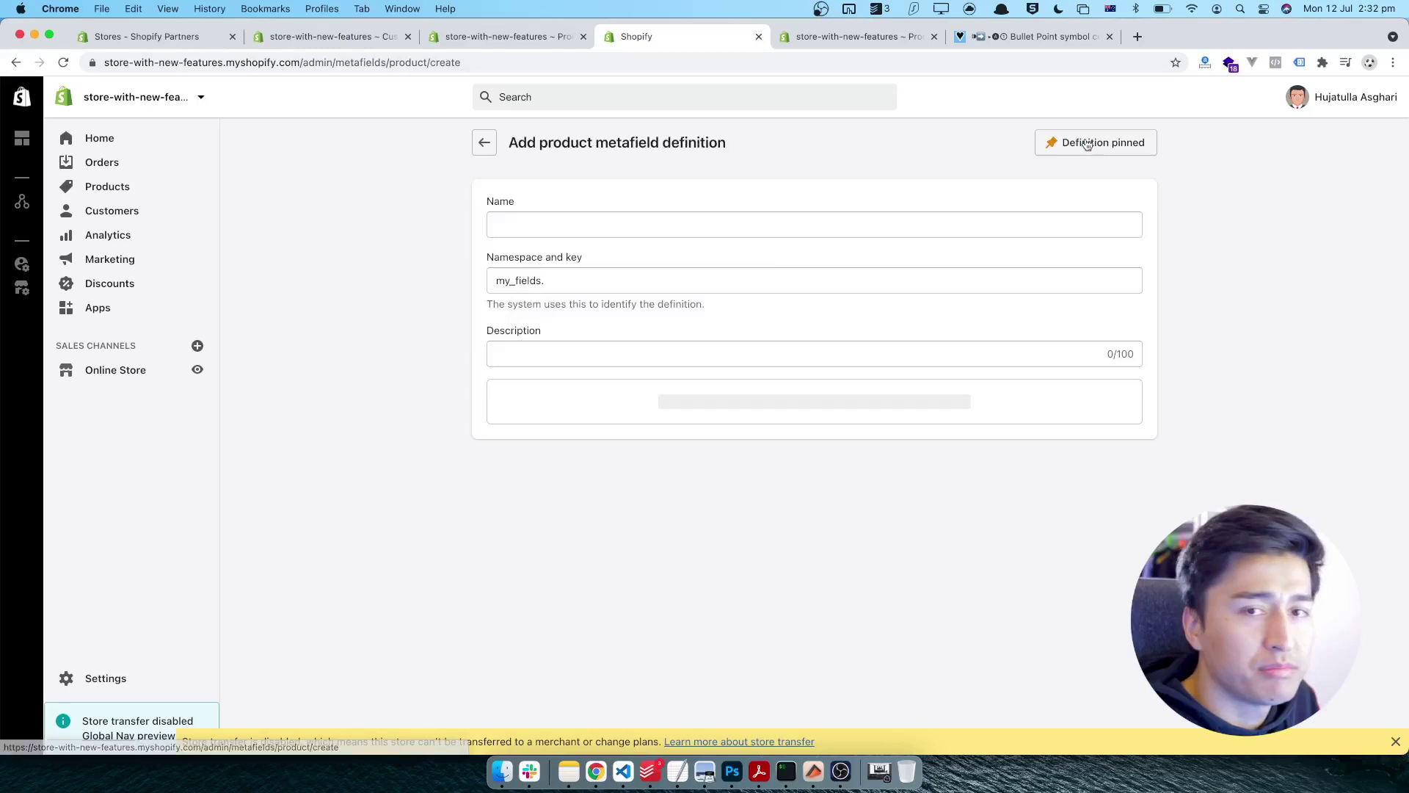
{"action": "left_click", "coordinate": [549, 225]}
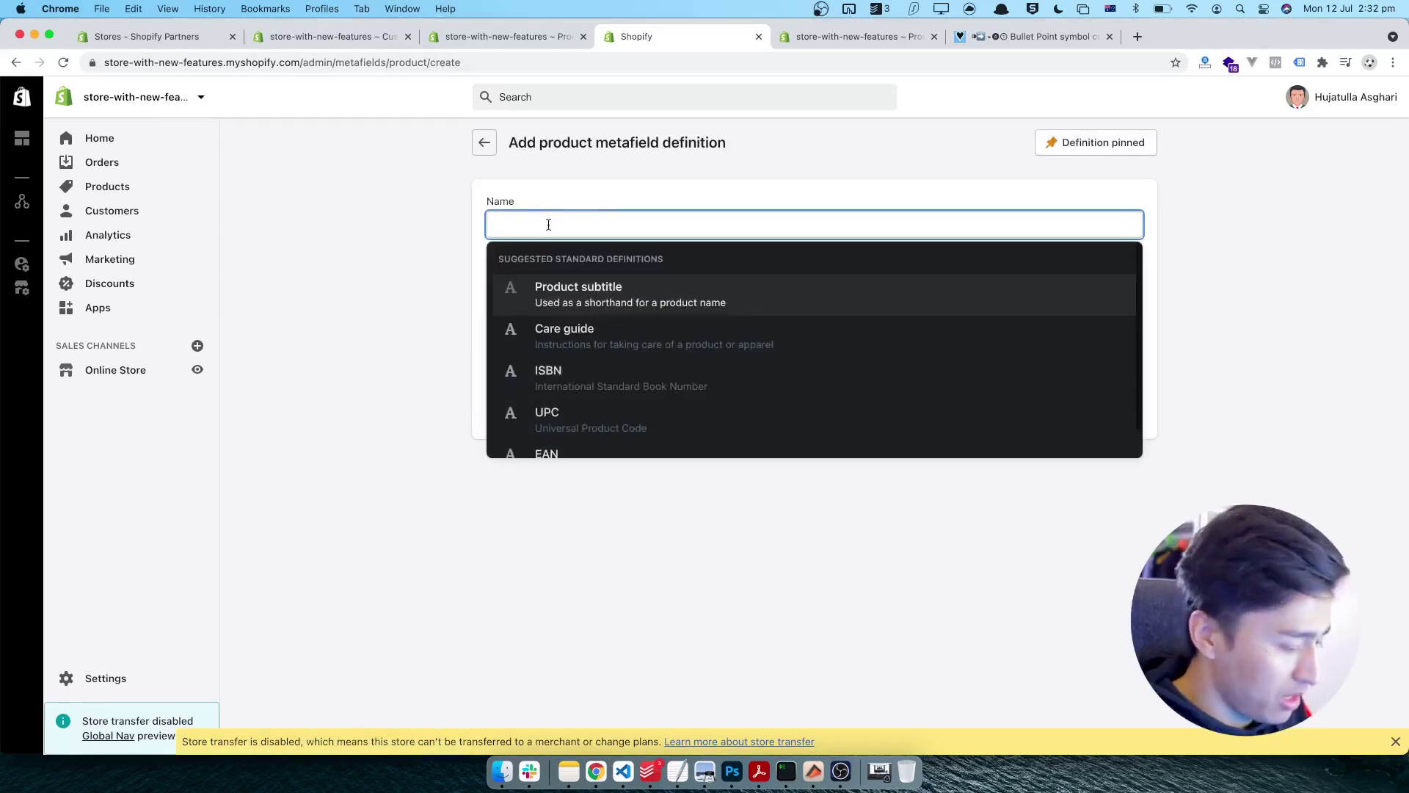
{"action": "type", "text": "features"}
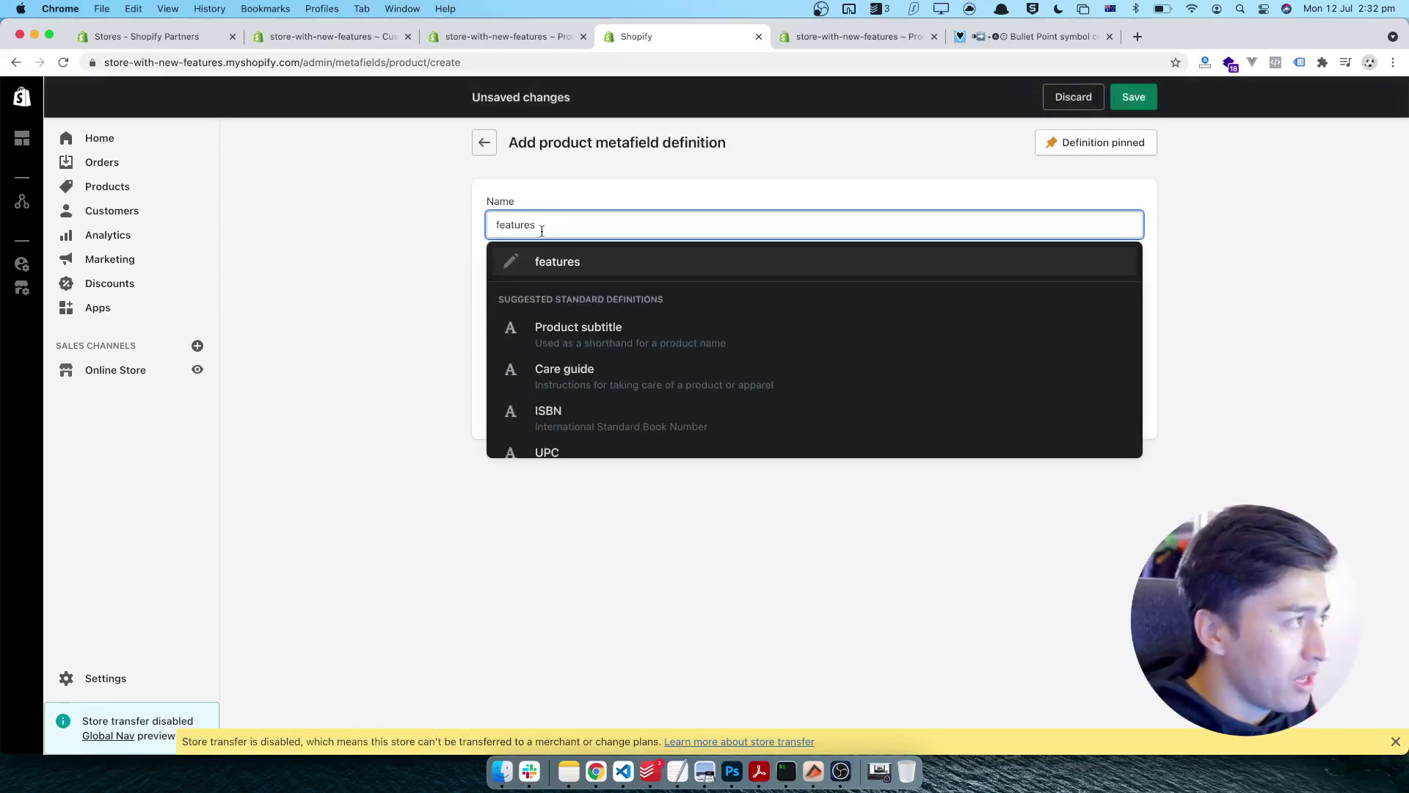
{"action": "left_click", "coordinate": [543, 261]}
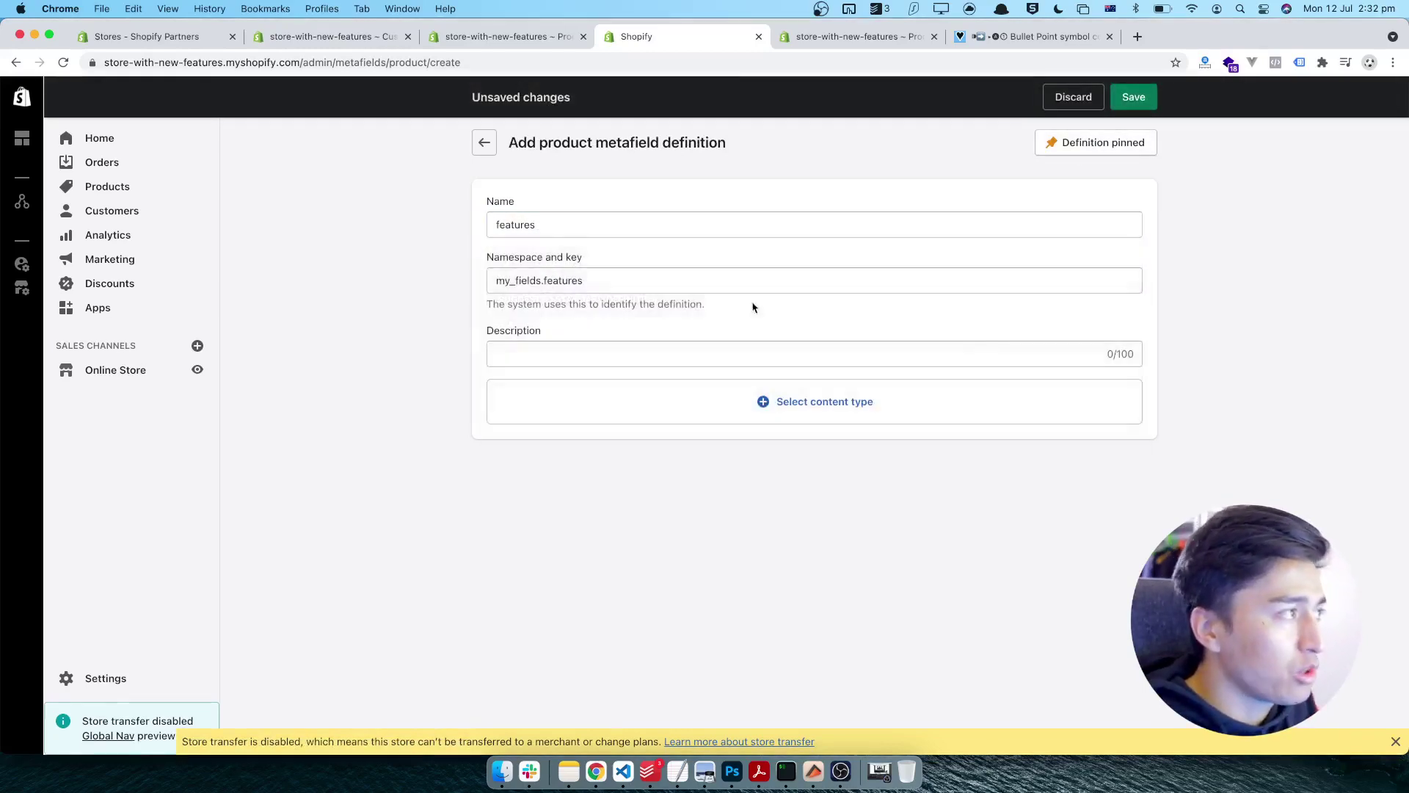
Browse the content type options for the features definition
{"action": "left_click", "coordinate": [954, 405]}
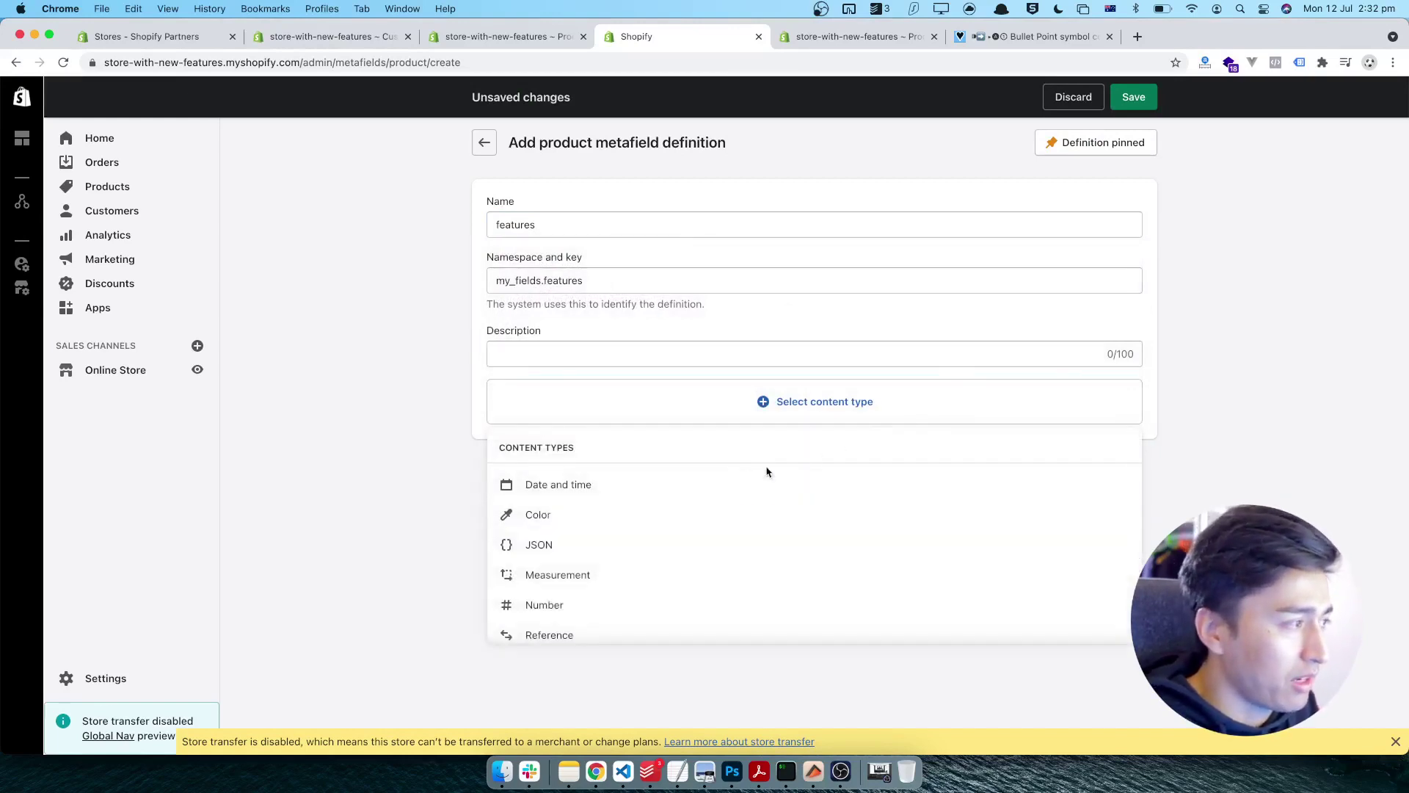
{"action": "scroll", "coordinate": [639, 620], "scroll_direction": "down", "scroll_amount": 2}
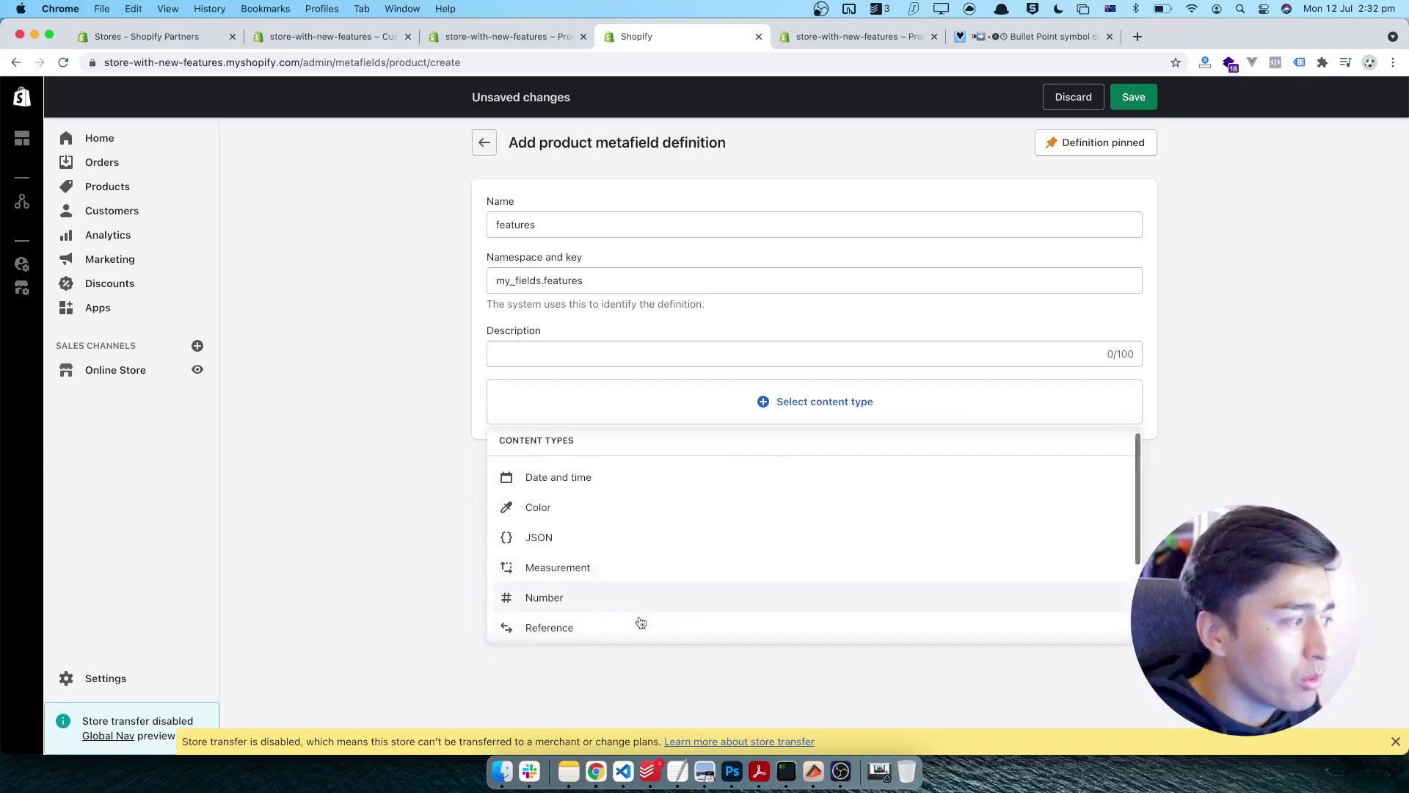
{"action": "scroll", "coordinate": [580, 616], "scroll_direction": "up", "scroll_amount": 2}
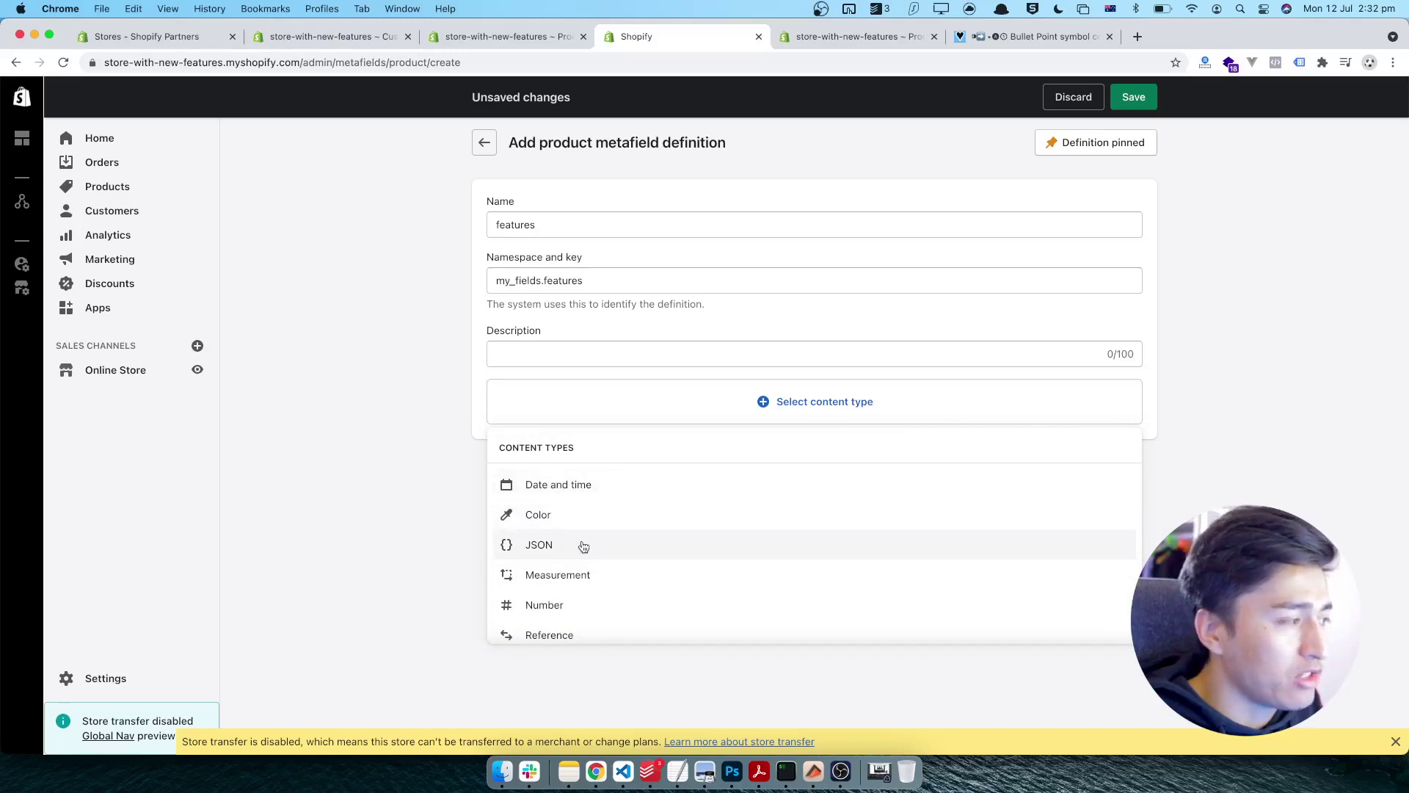
{"action": "scroll", "coordinate": [594, 549], "scroll_direction": "down", "scroll_amount": 1}
{"action": "scroll", "coordinate": [599, 550], "scroll_direction": "down", "scroll_amount": 2}
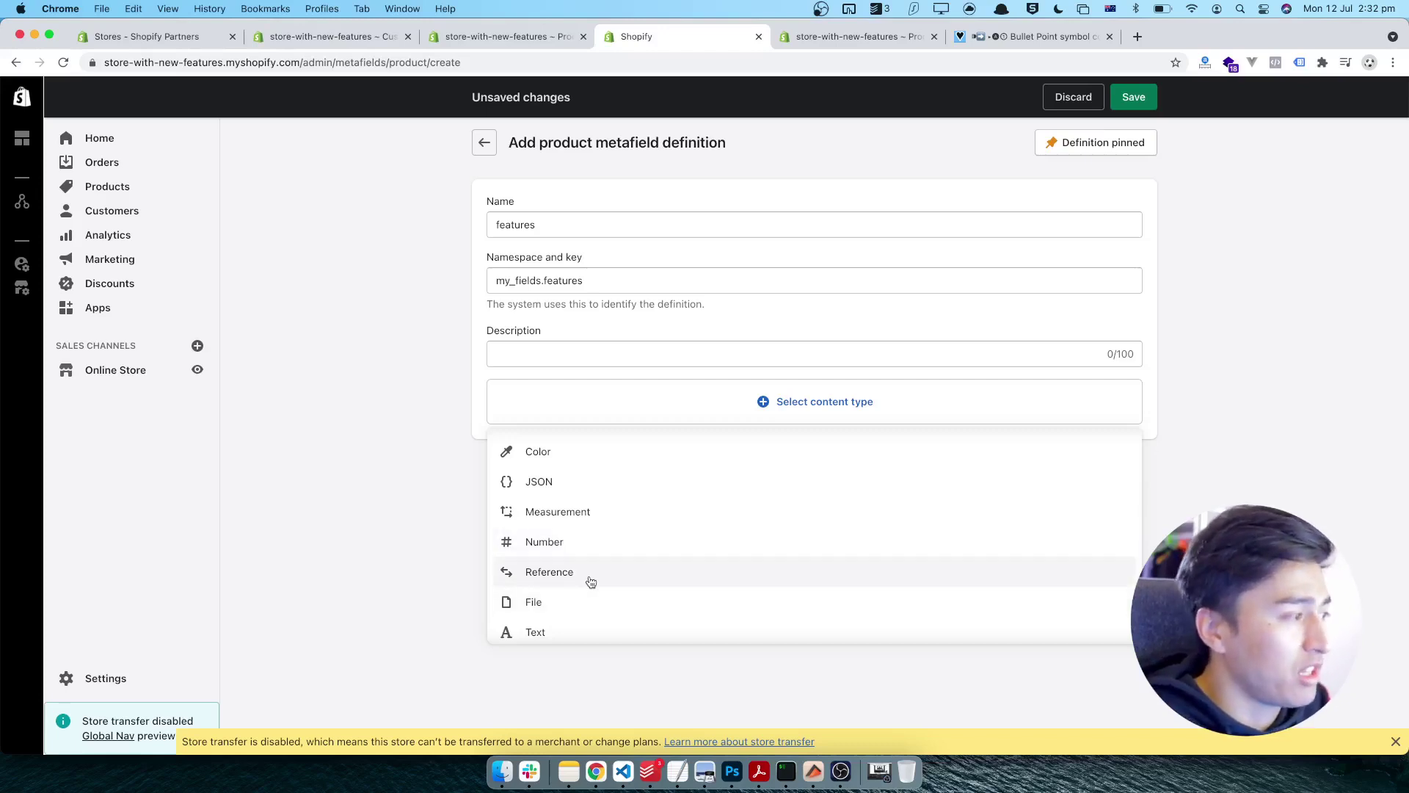
{"action": "scroll", "coordinate": [576, 579], "scroll_direction": "down", "scroll_amount": 2}
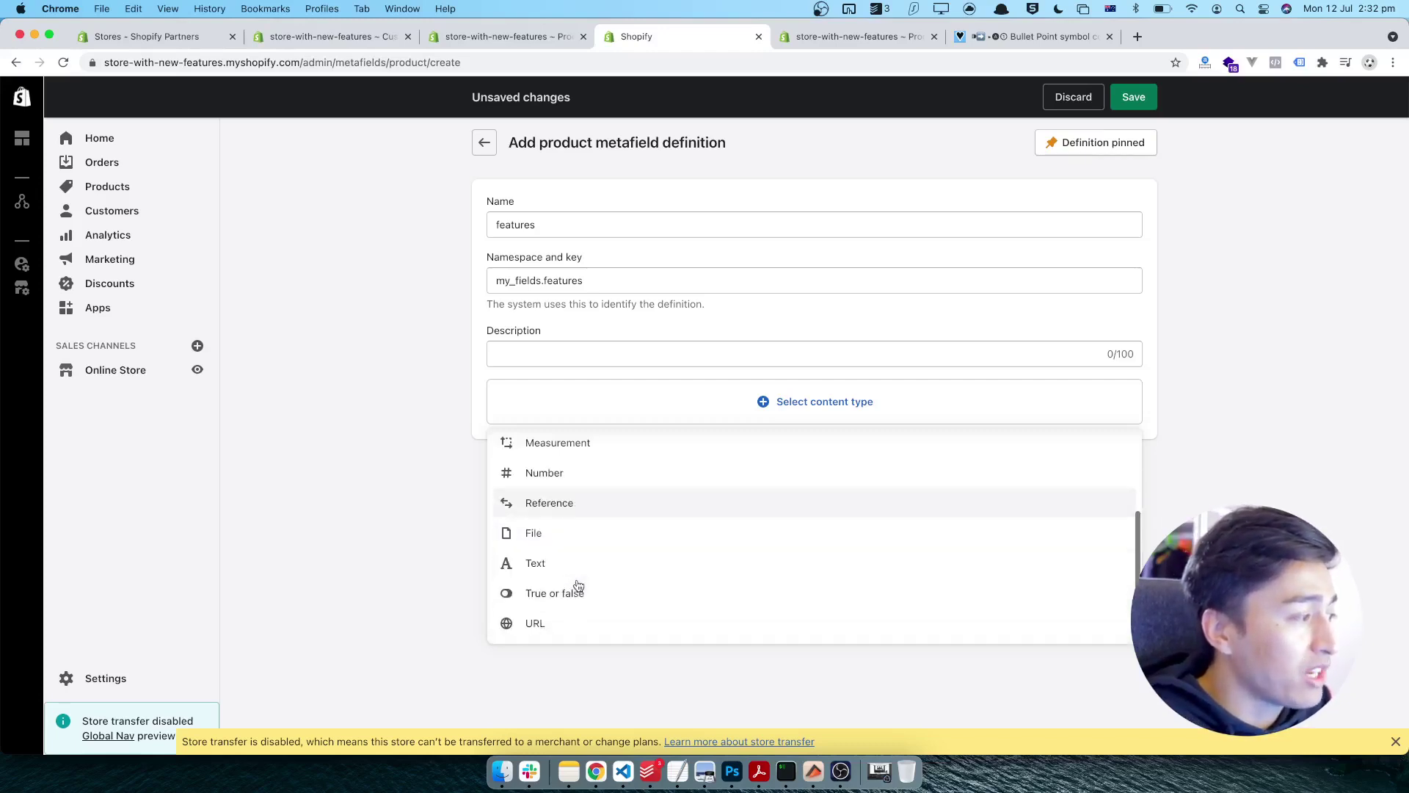
{"action": "scroll", "coordinate": [561, 583], "scroll_direction": "up", "scroll_amount": 3}
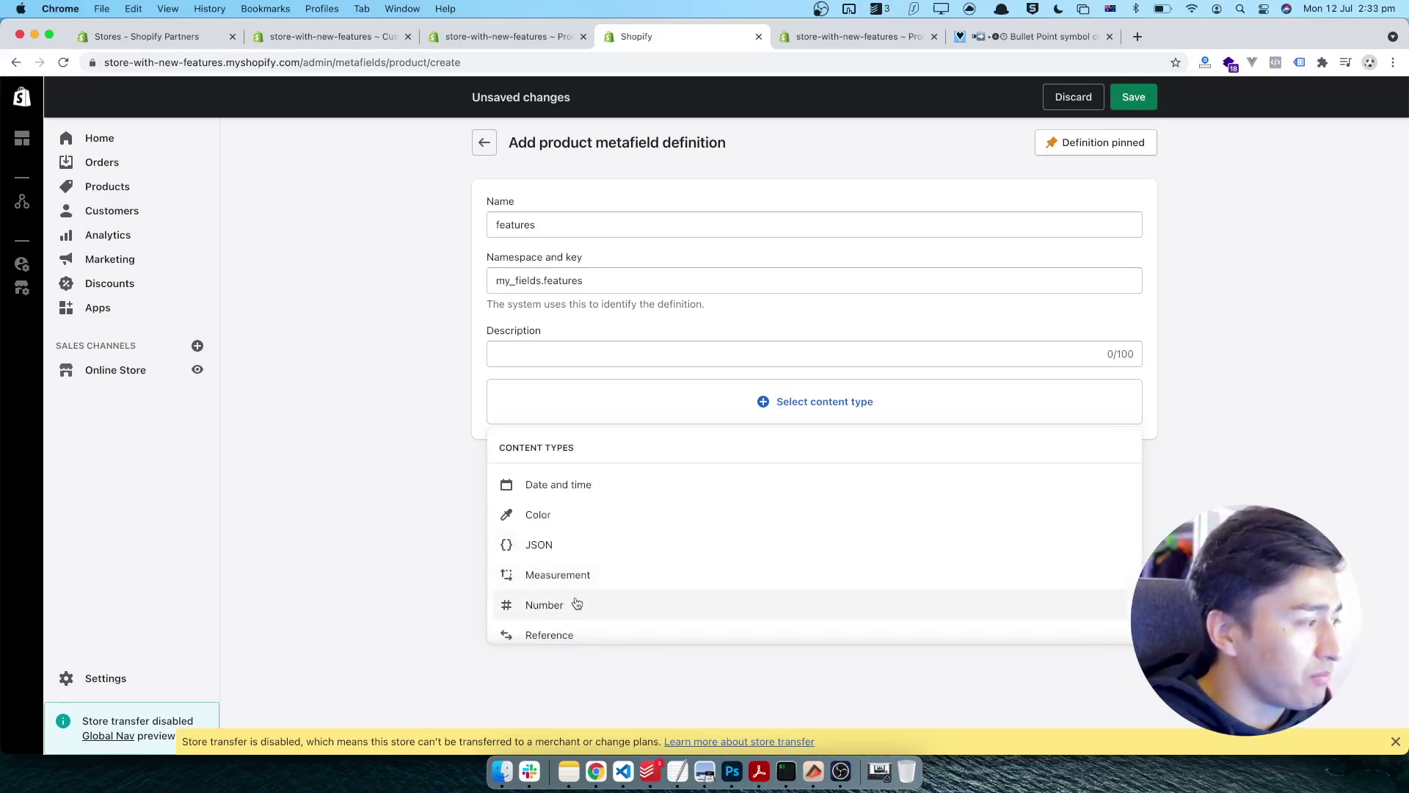
{"action": "scroll", "coordinate": [578, 603], "scroll_direction": "down", "scroll_amount": 1}
{"action": "scroll", "coordinate": [578, 604], "scroll_direction": "down", "scroll_amount": 2}
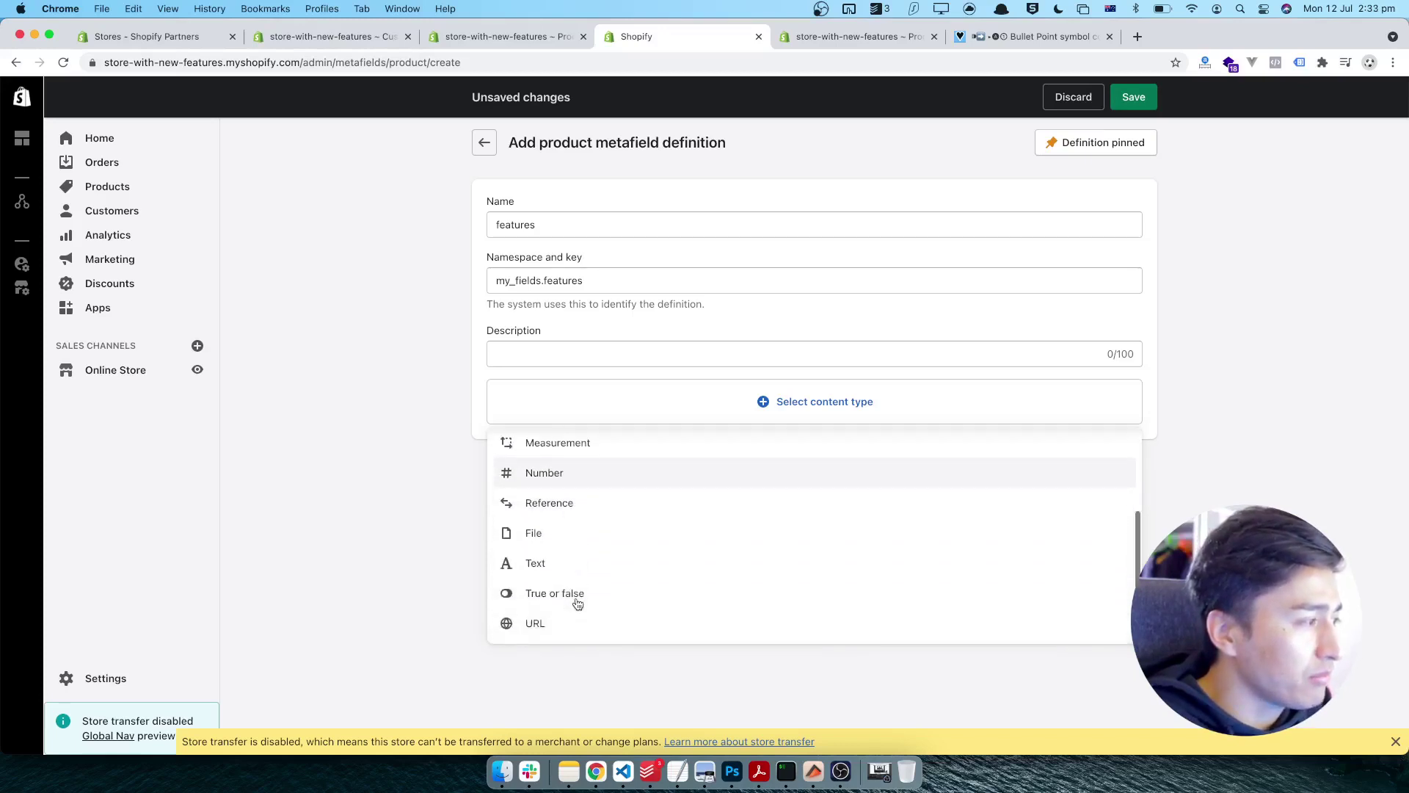
Set the features definition's content type to Multi-line text and save it
{"action": "left_click", "coordinate": [575, 535]}
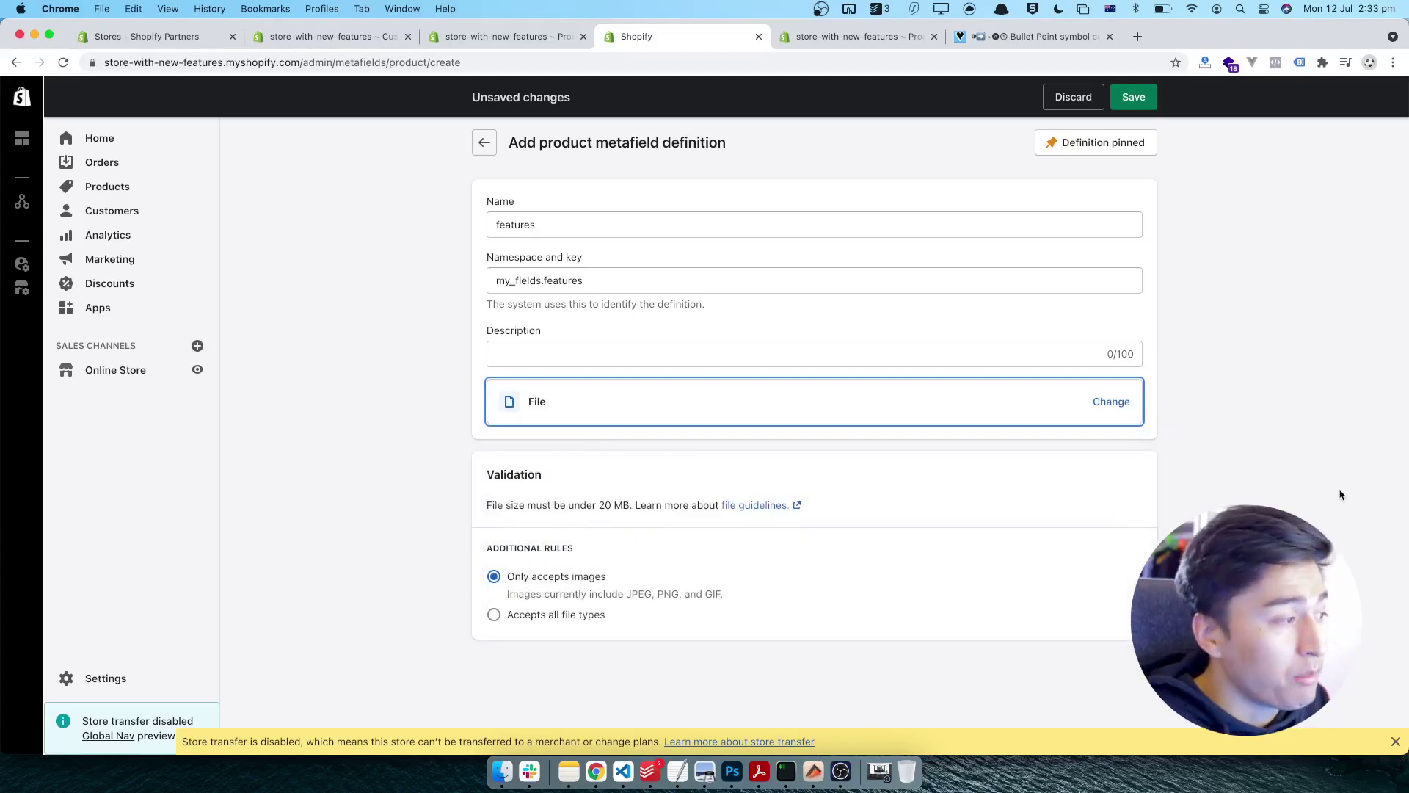
{"action": "left_click", "coordinate": [1120, 401]}
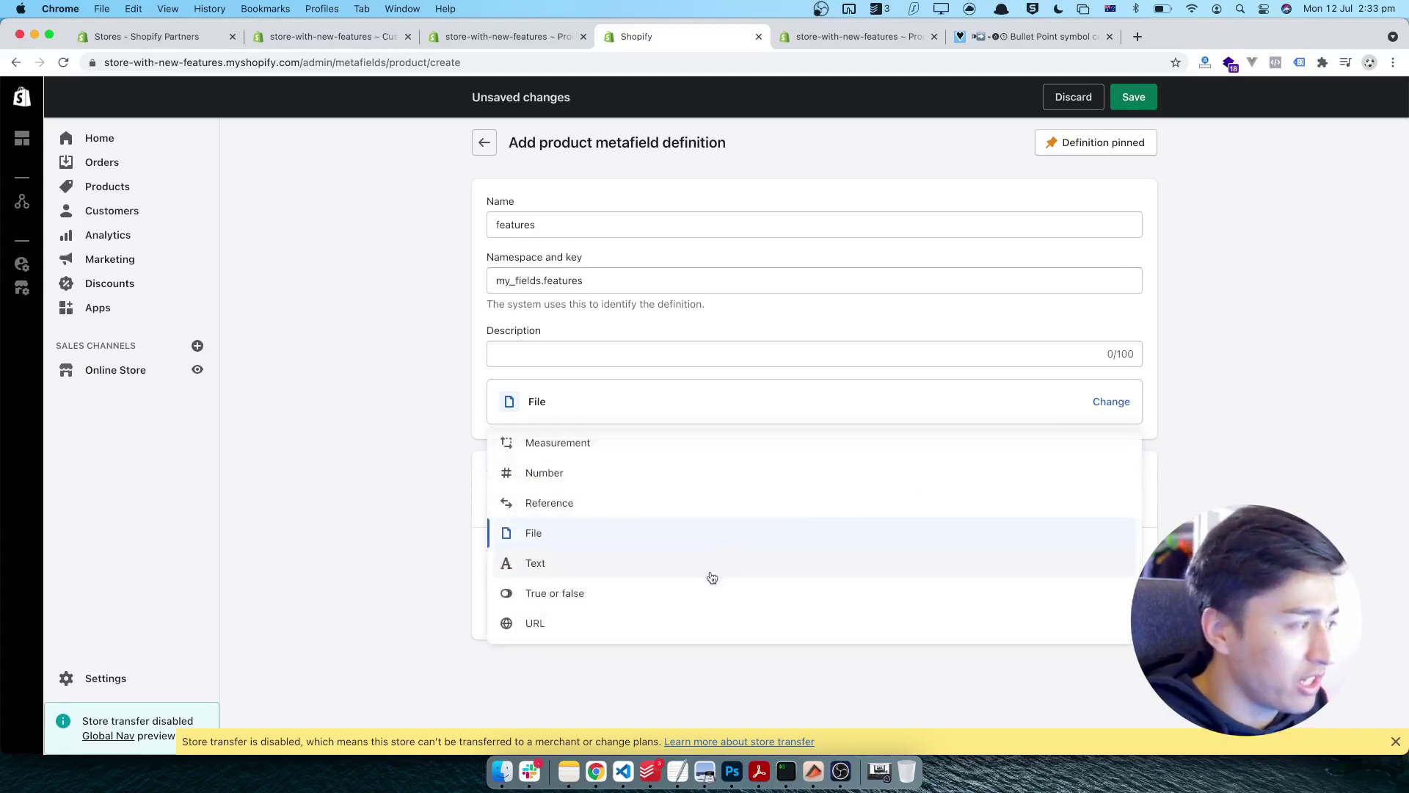
{"action": "left_click", "coordinate": [555, 563]}
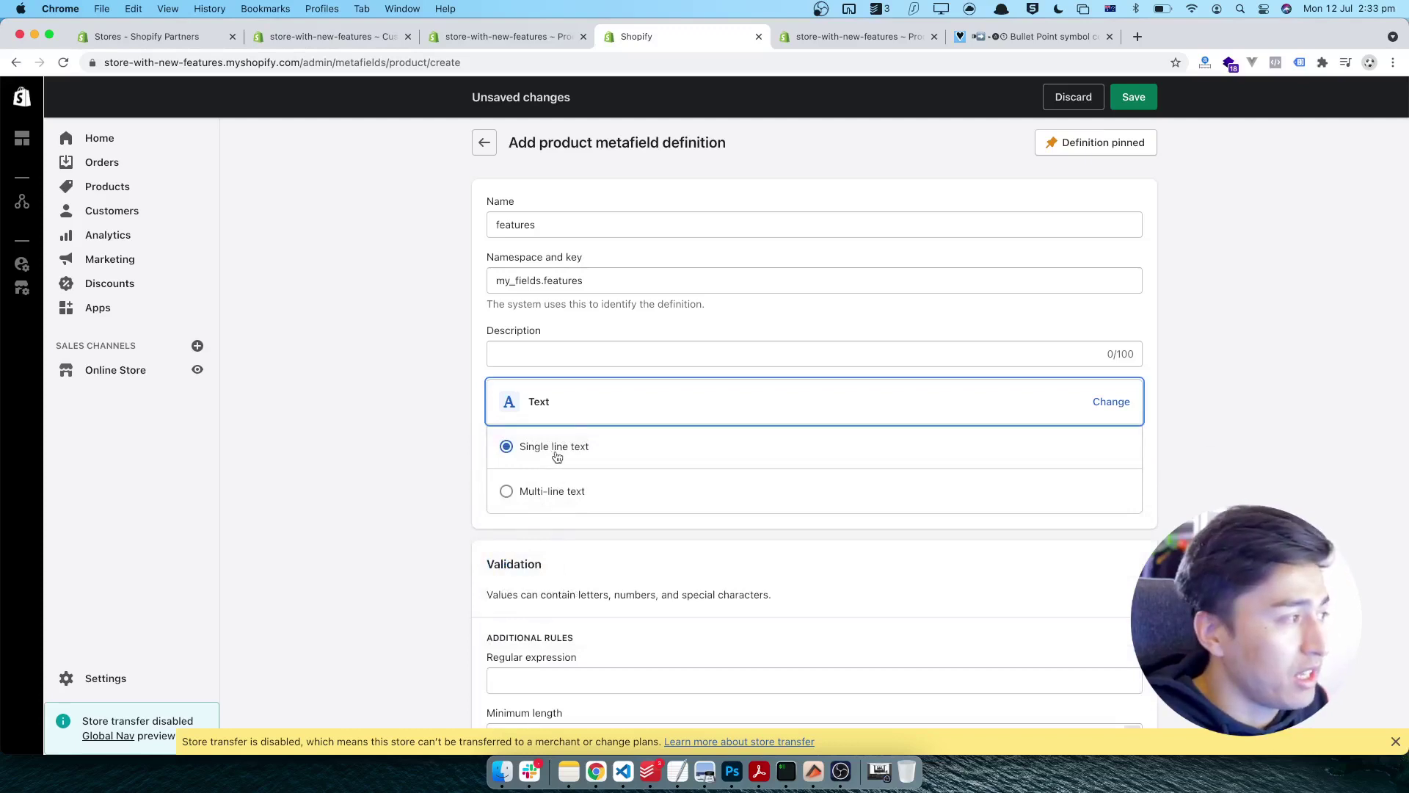
{"action": "left_click", "coordinate": [555, 492]}
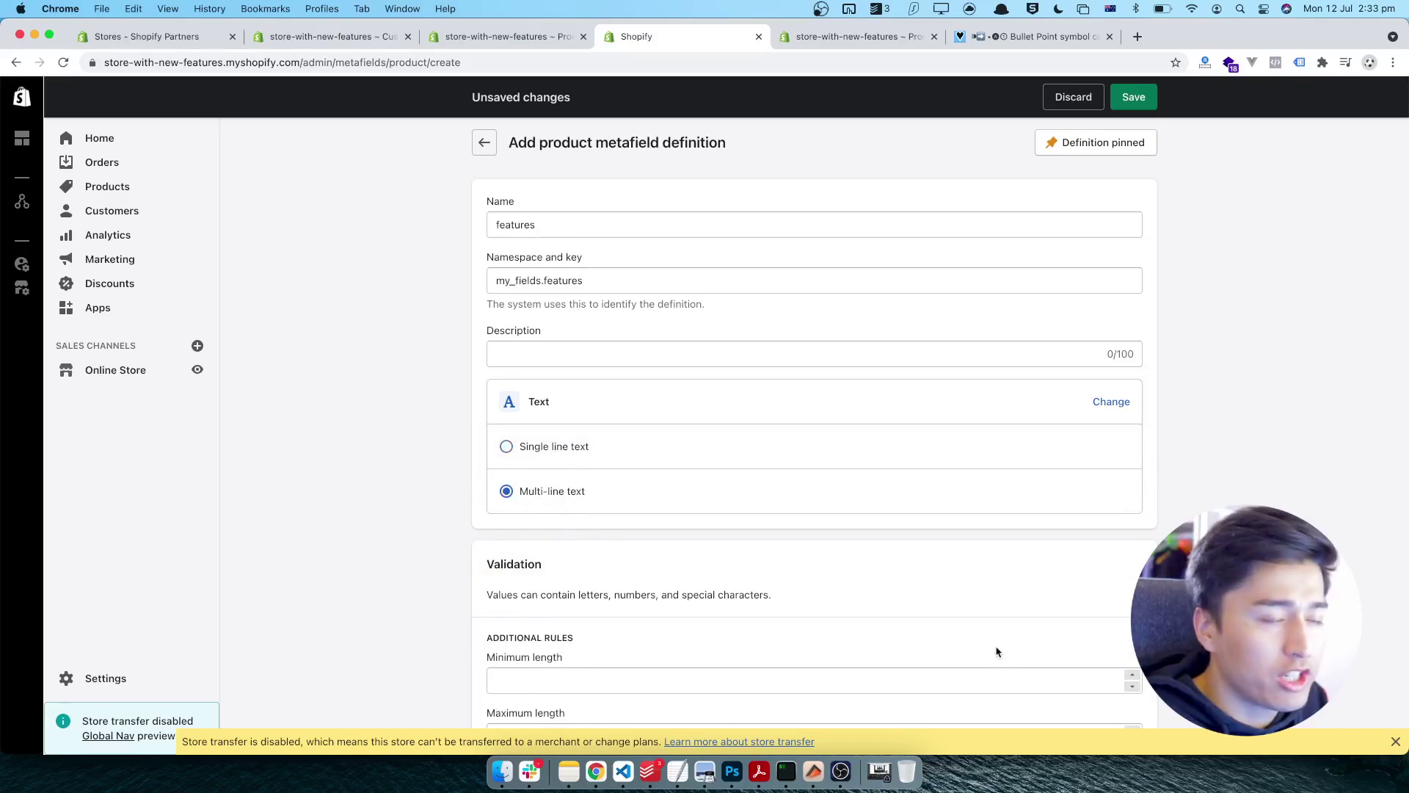
{"action": "scroll", "coordinate": [998, 650], "scroll_direction": "down", "scroll_amount": 2}
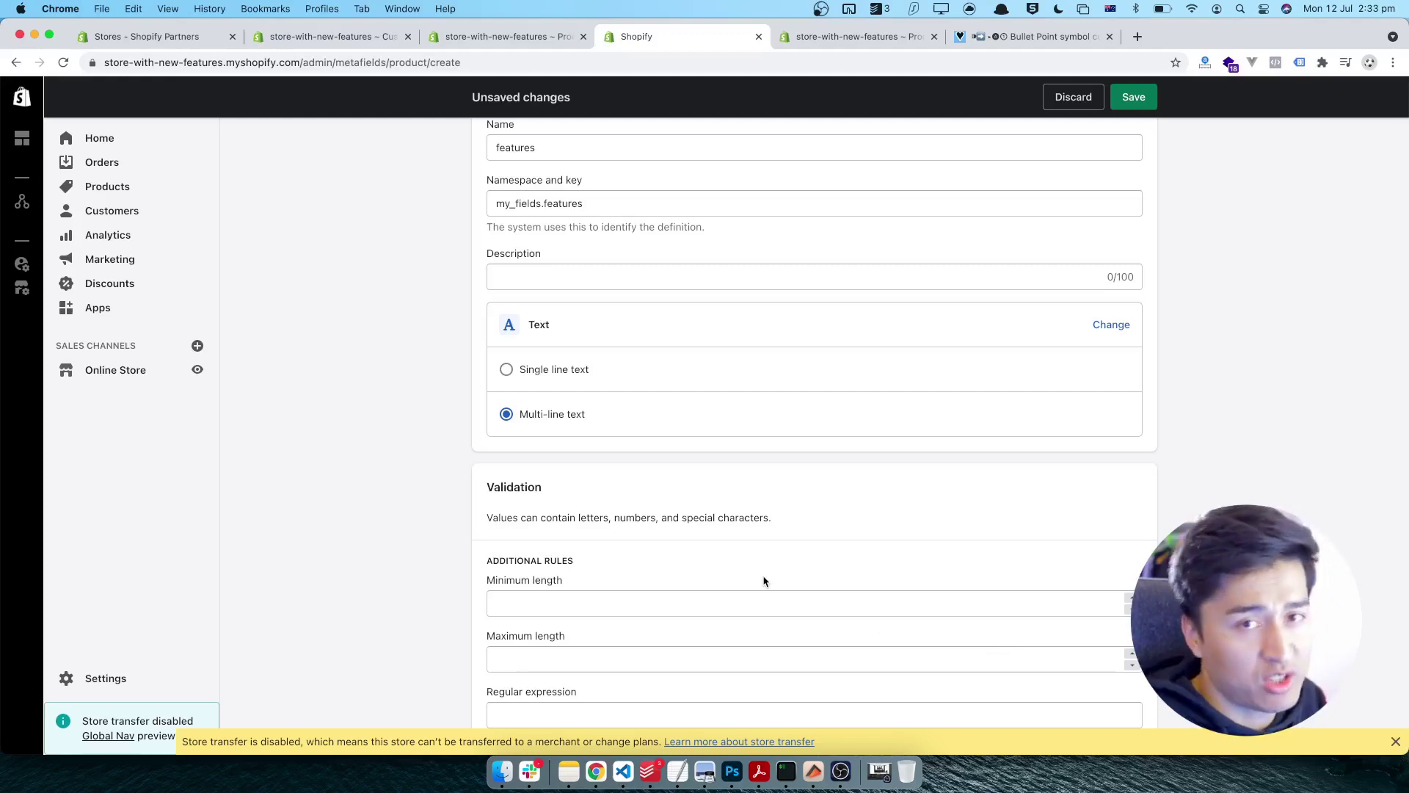
{"action": "scroll", "coordinate": [1003, 653], "scroll_direction": "up", "scroll_amount": 2}
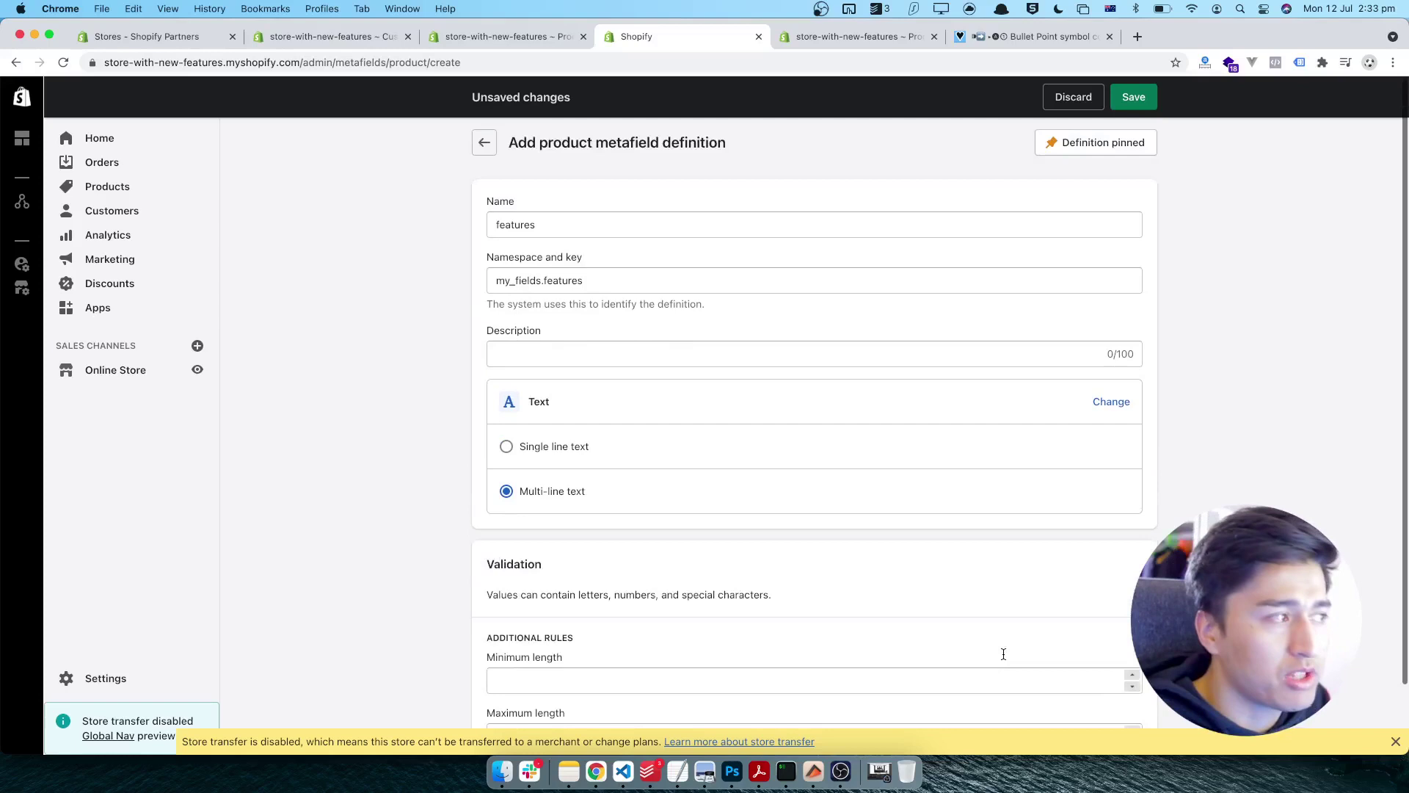
{"action": "left_click", "coordinate": [1134, 103]}
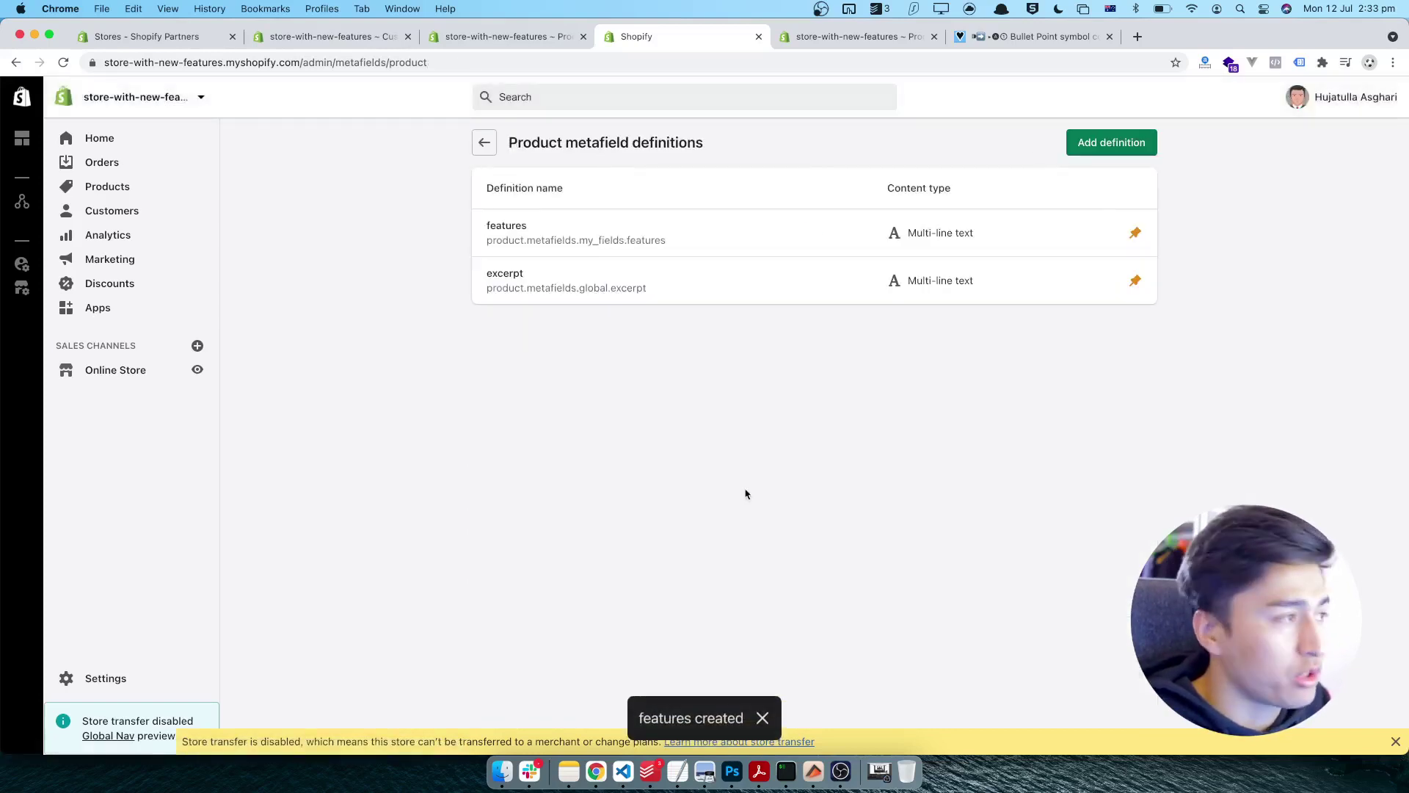
Delete the More Benefits heading and bullets from the description, leaving it ending at Flexible Grip, and save
{"action": "left_click", "coordinate": [536, 40]}
{"action": "scroll", "coordinate": [586, 387], "scroll_direction": "up", "scroll_amount": 10}
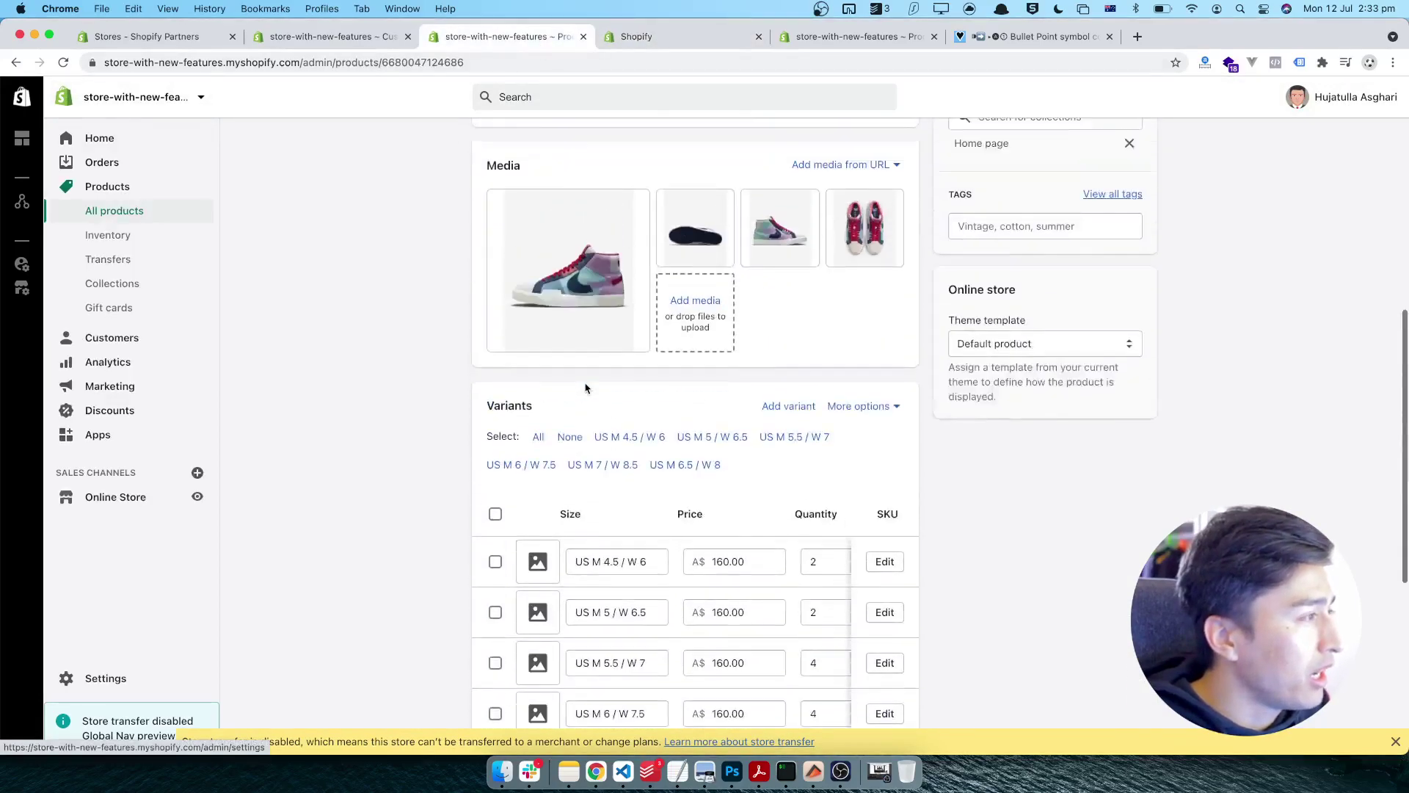
{"action": "left_click_drag", "start_coordinate": [687, 488], "coordinate": [482, 425]}
{"action": "key", "text": "BackSpace"}
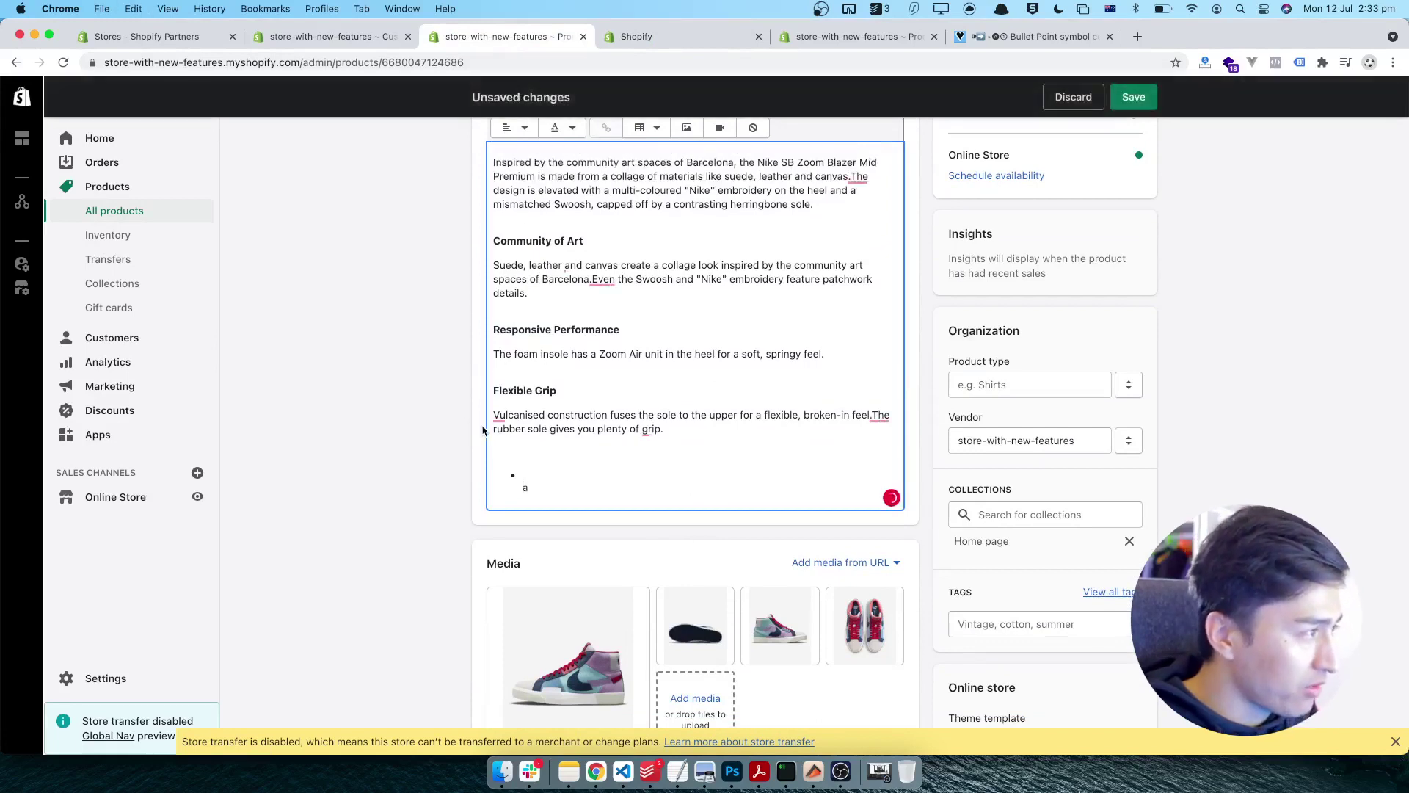
{"action": "key", "text": "BackSpace"}
{"action": "key", "text": "BackSpace"}
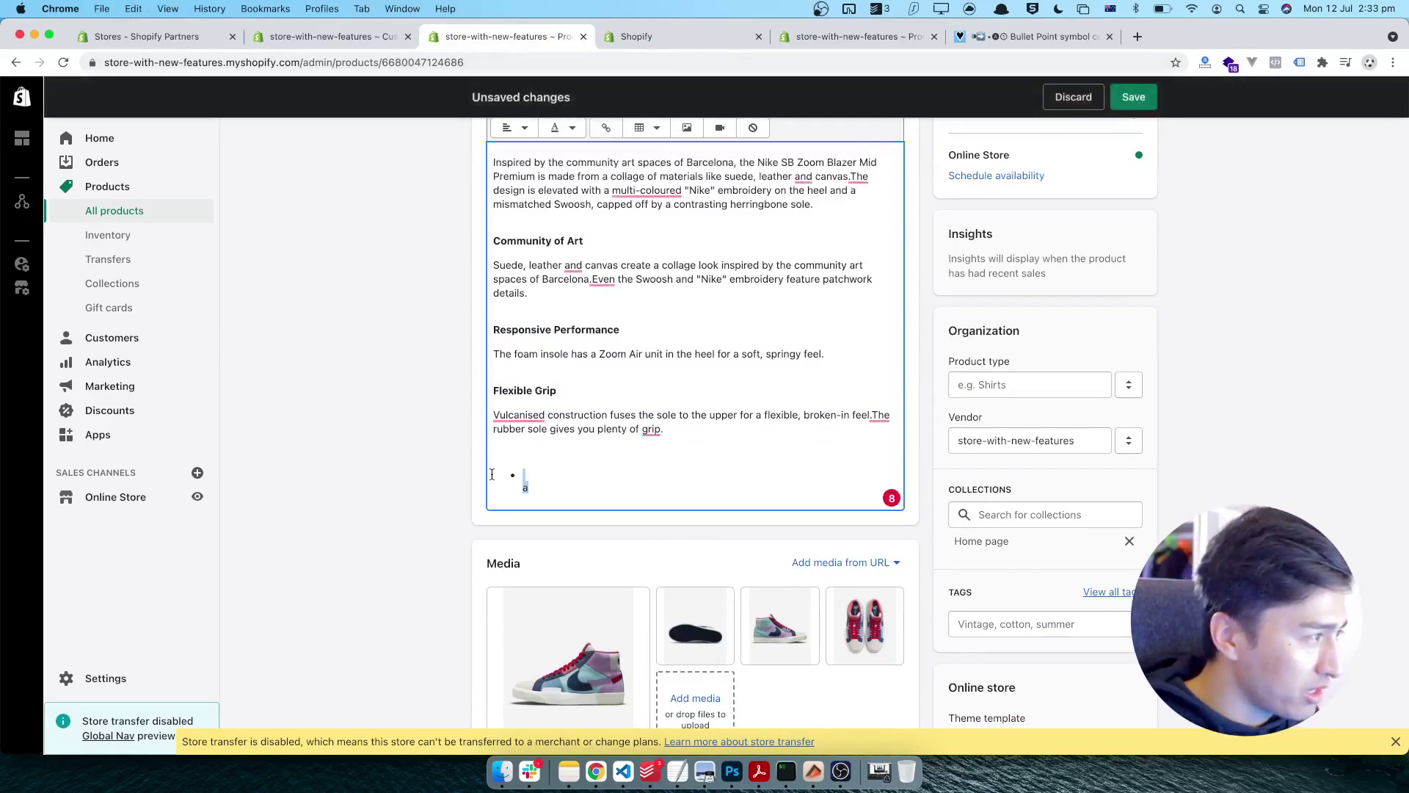
{"action": "key", "text": "BackSpace"}
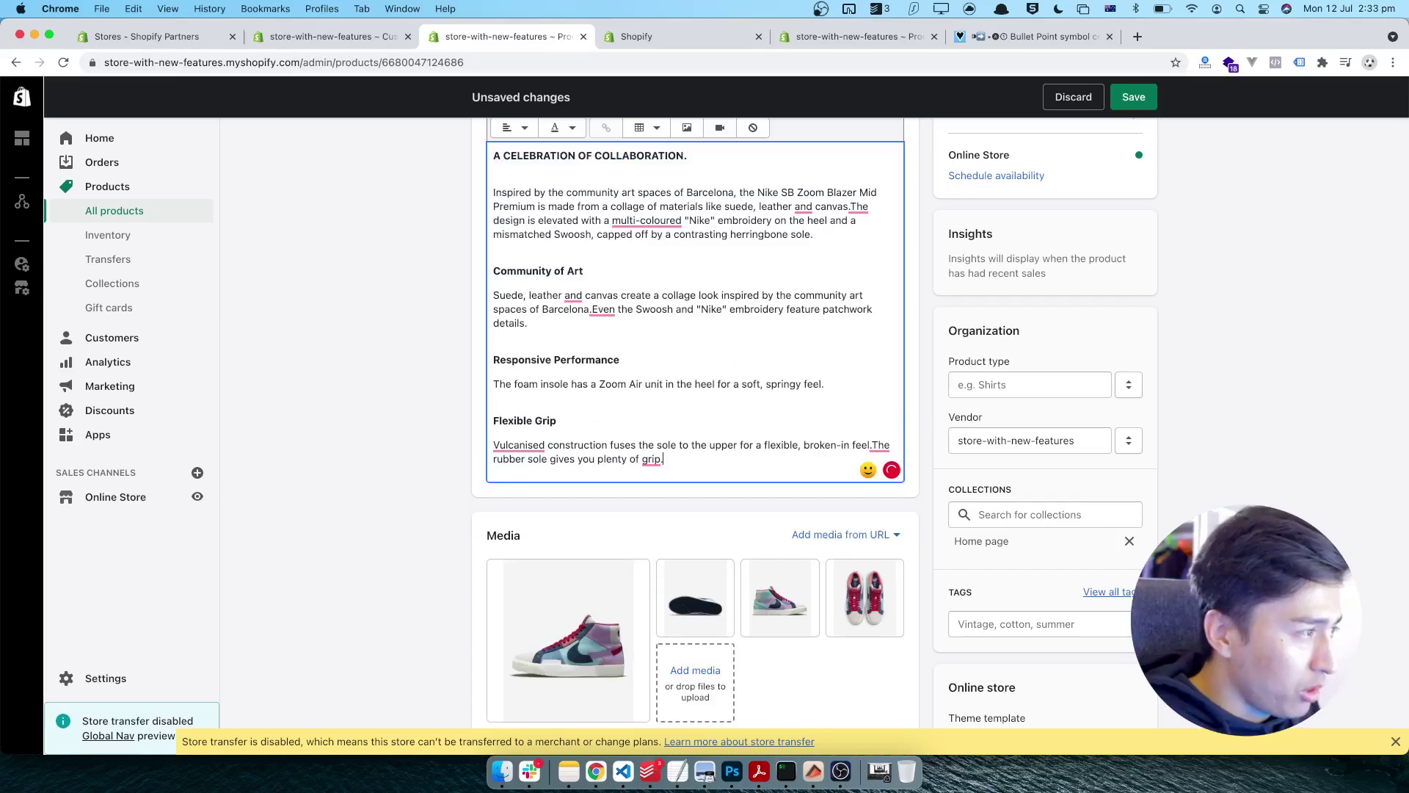
{"action": "left_click", "coordinate": [1134, 97]}
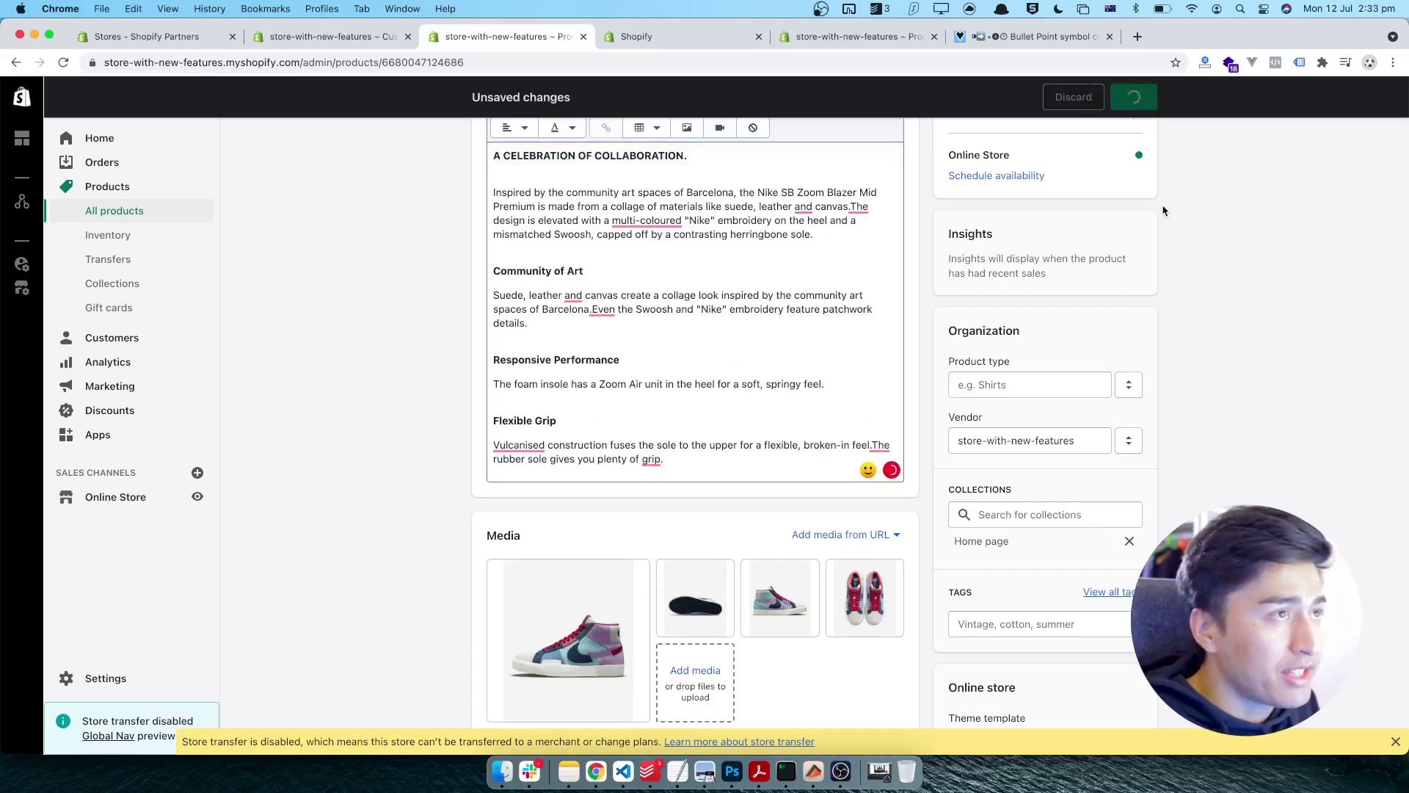
{"action": "scroll", "coordinate": [1156, 428], "scroll_direction": "down", "scroll_amount": 10}
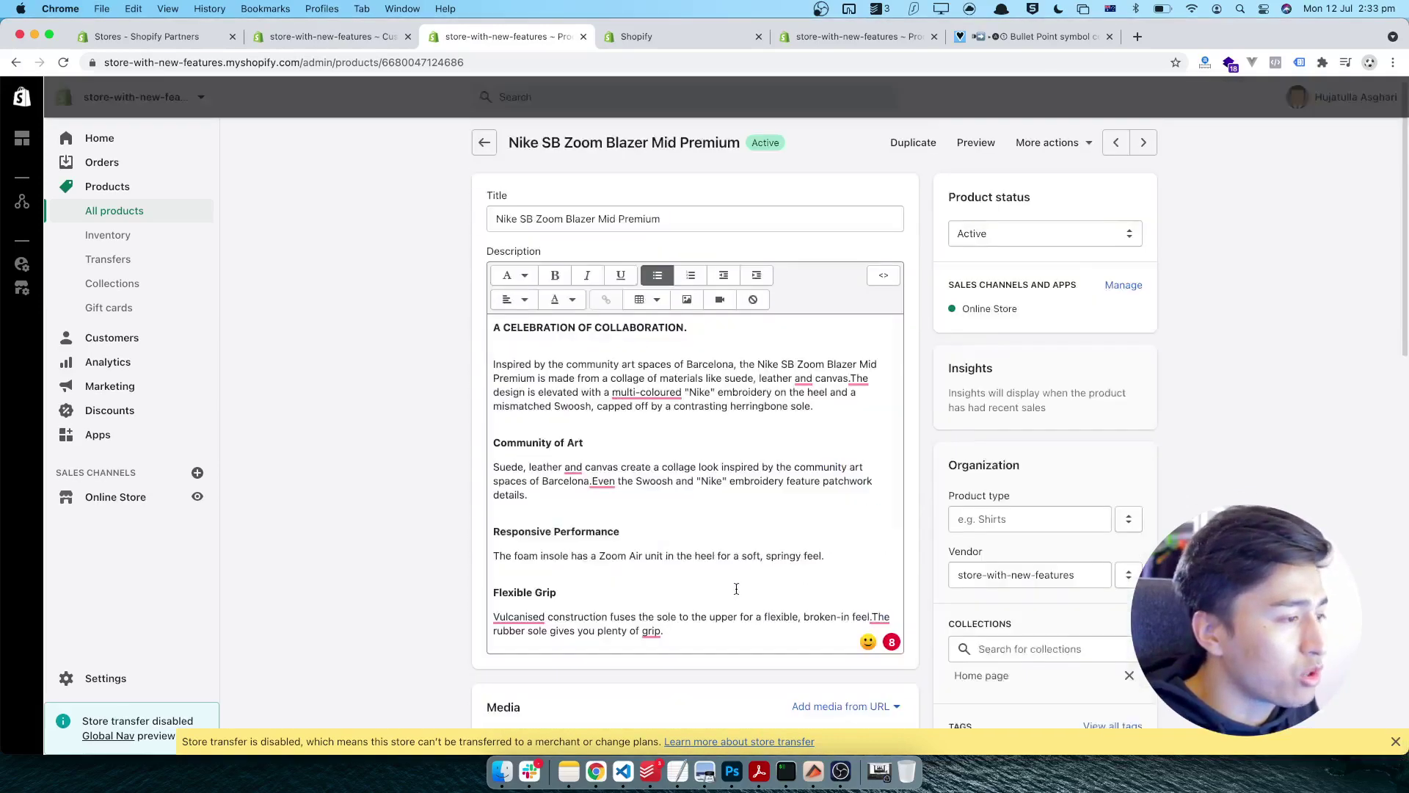
{"action": "scroll", "coordinate": [747, 604], "scroll_direction": "down", "scroll_amount": 15}
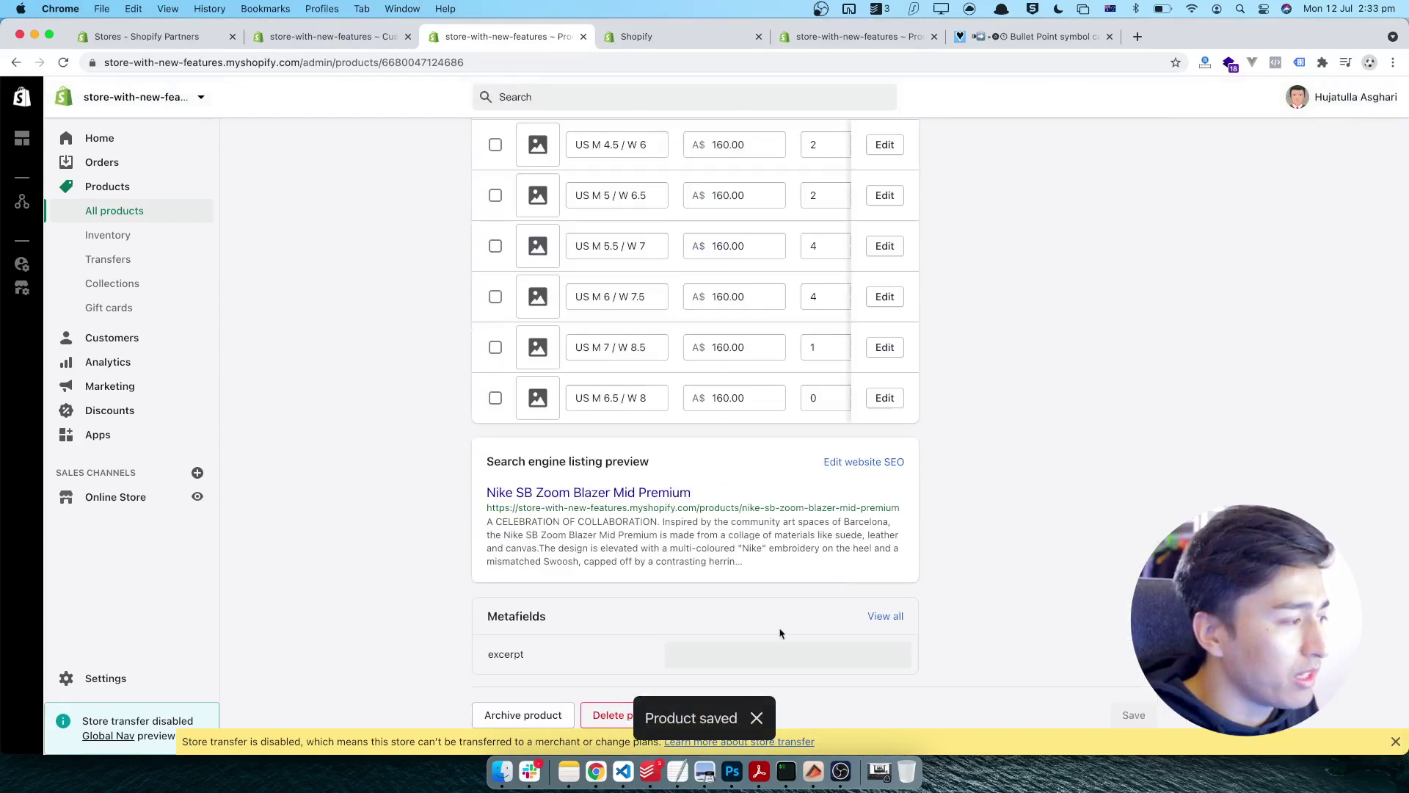
Paste the More Benefits HTML list into the product's features metafield
{"action": "left_click", "coordinate": [880, 616]}
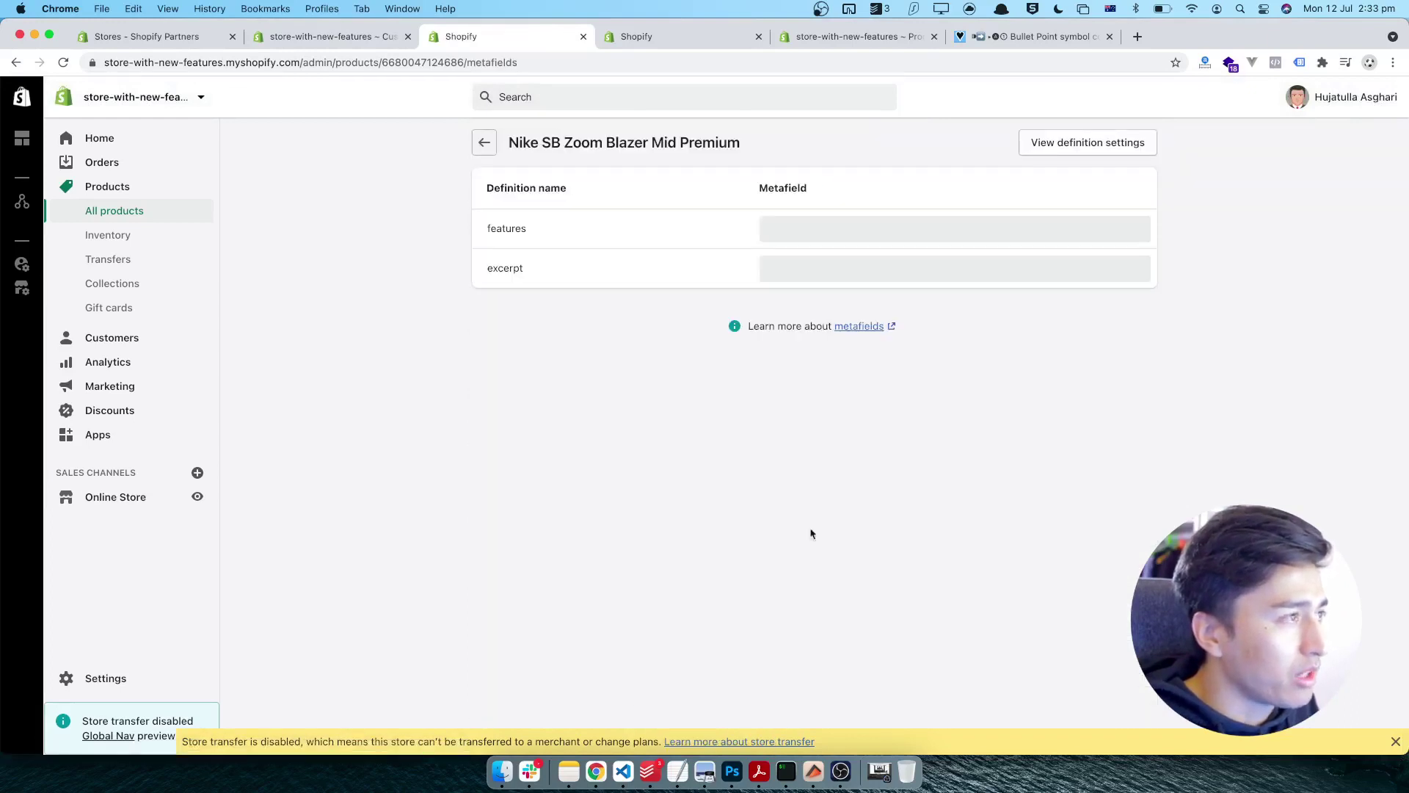
{"action": "left_click", "coordinate": [827, 231]}
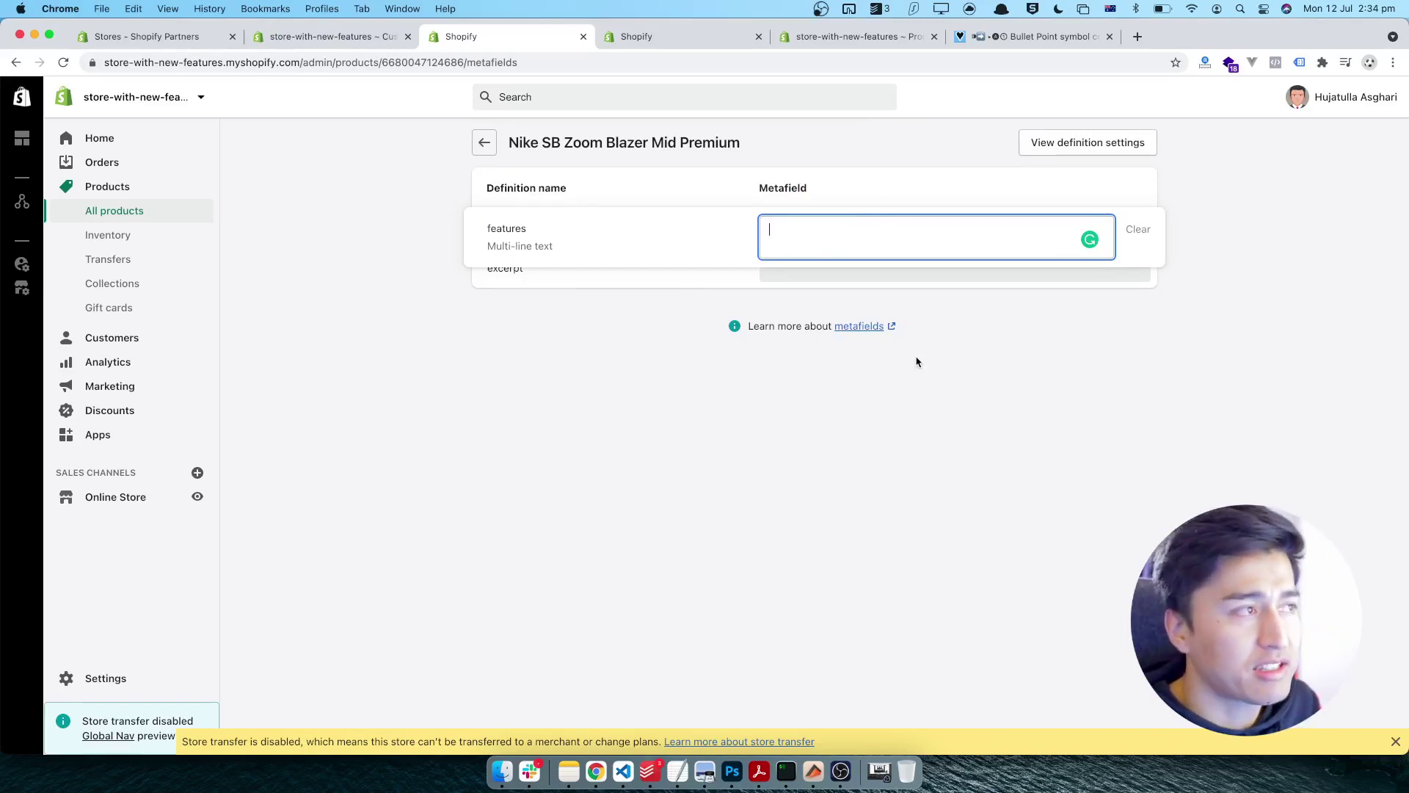
{"action": "type", "text": "<p data-mce-fragment=\"1\"><b class=\"headline-5\" data-mce-fragment=\"1\">More Benefits</b></p> <ul data-mce-fragment=\"1\"> <li data-mce-fragment=\"1\">Ollie zone is reinforced for extra durability in this high-wear area.</li> <li data-mce-fragment=\"1\">Colour Shown: Lilac/Copa/Dutch Blue/Court Blue</li> <li data-mce-fragment=\"1\">Style: DA8854-500</li> <li data-mce-fragment=\"1\">Country/Region of Origin: Indonesi</li> </ul>"}
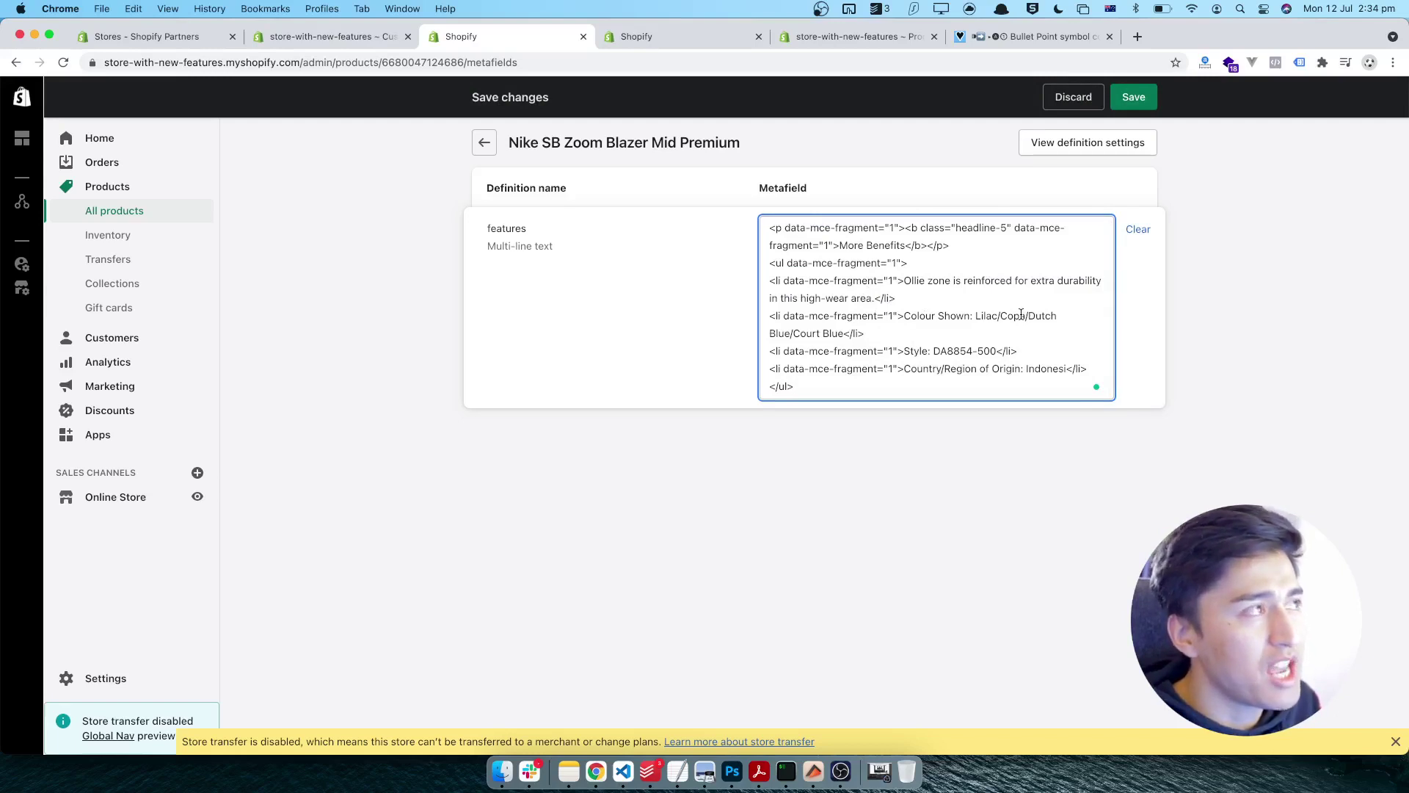
{"action": "left_click", "coordinate": [661, 37]}
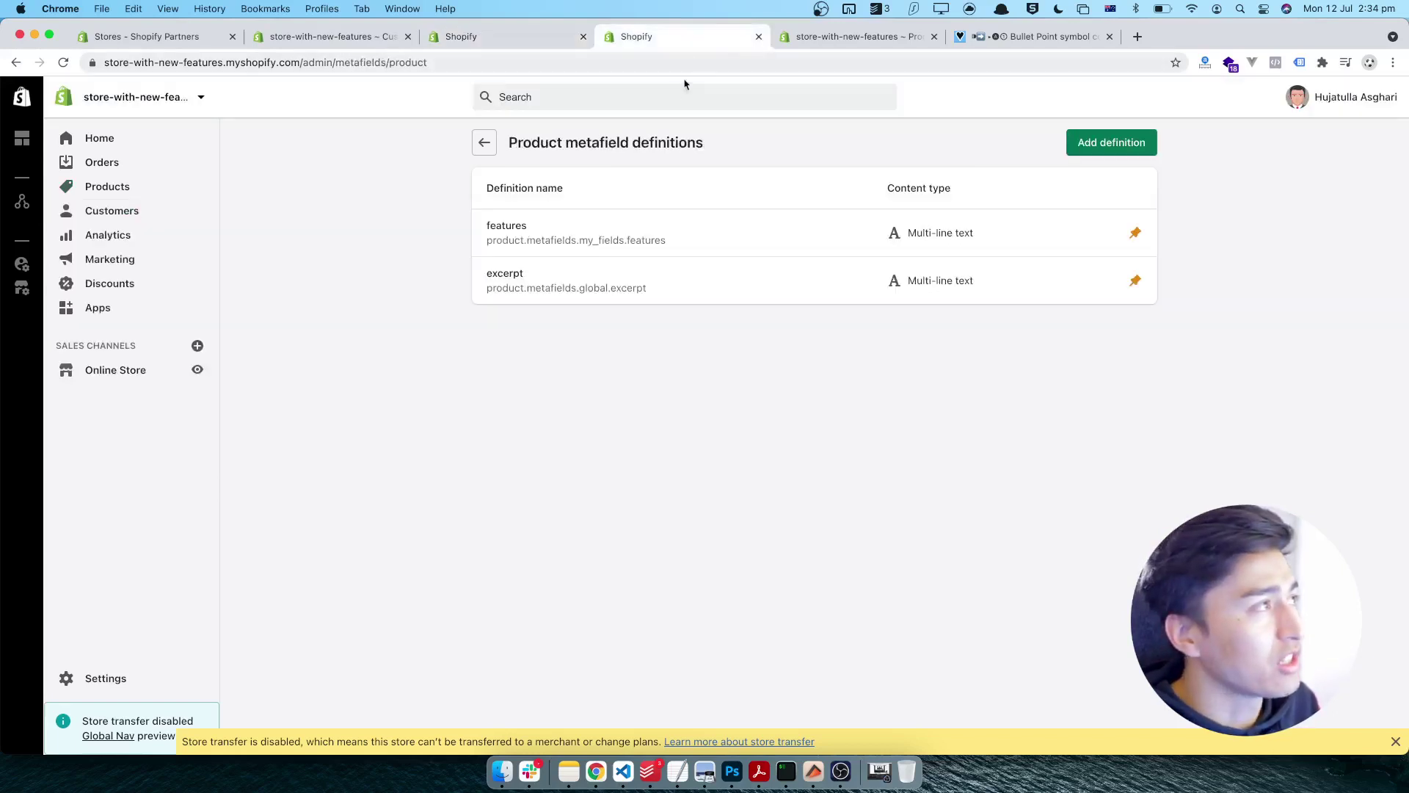
{"action": "left_click", "coordinate": [562, 41]}
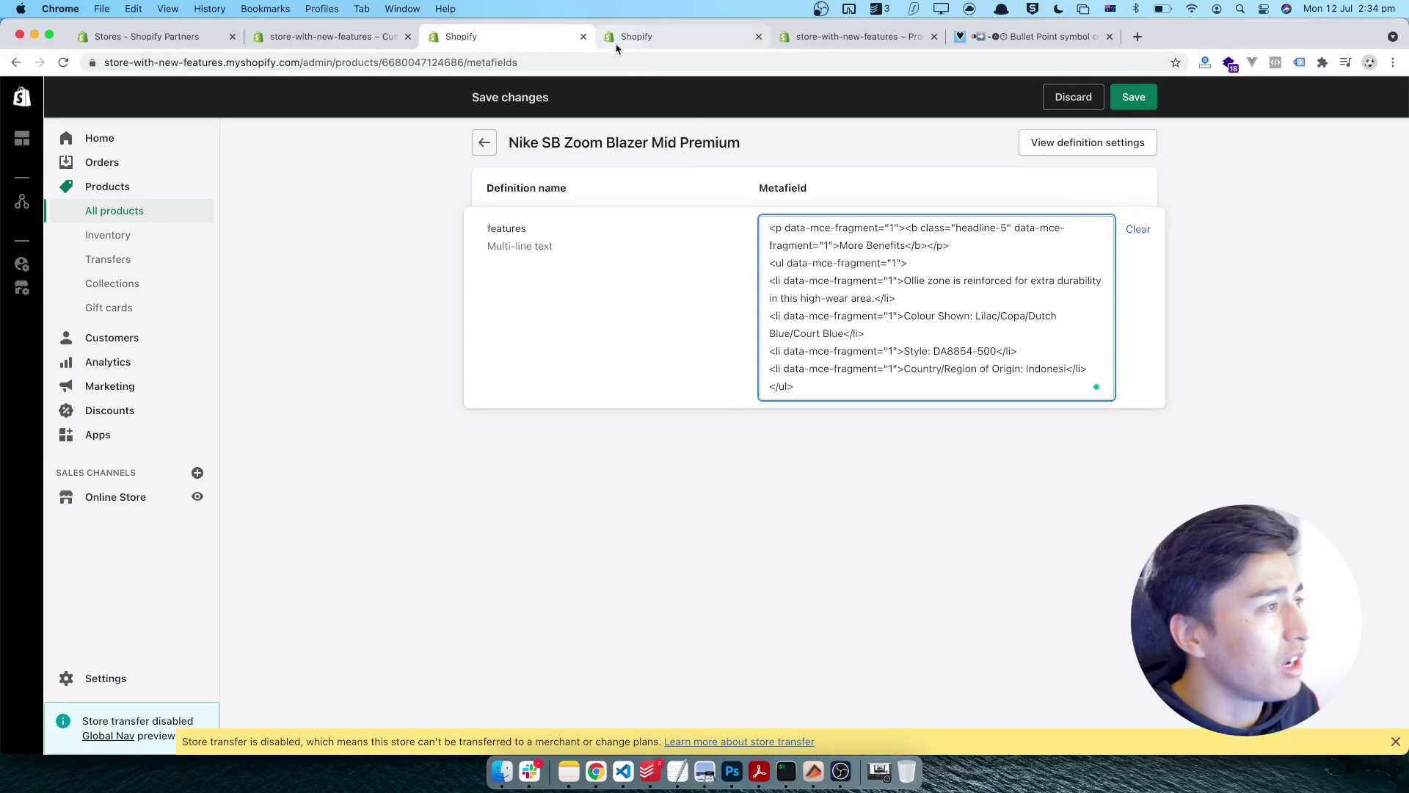
Preview the product on the storefront and select the More Benefits list text
{"action": "left_click", "coordinate": [807, 36]}
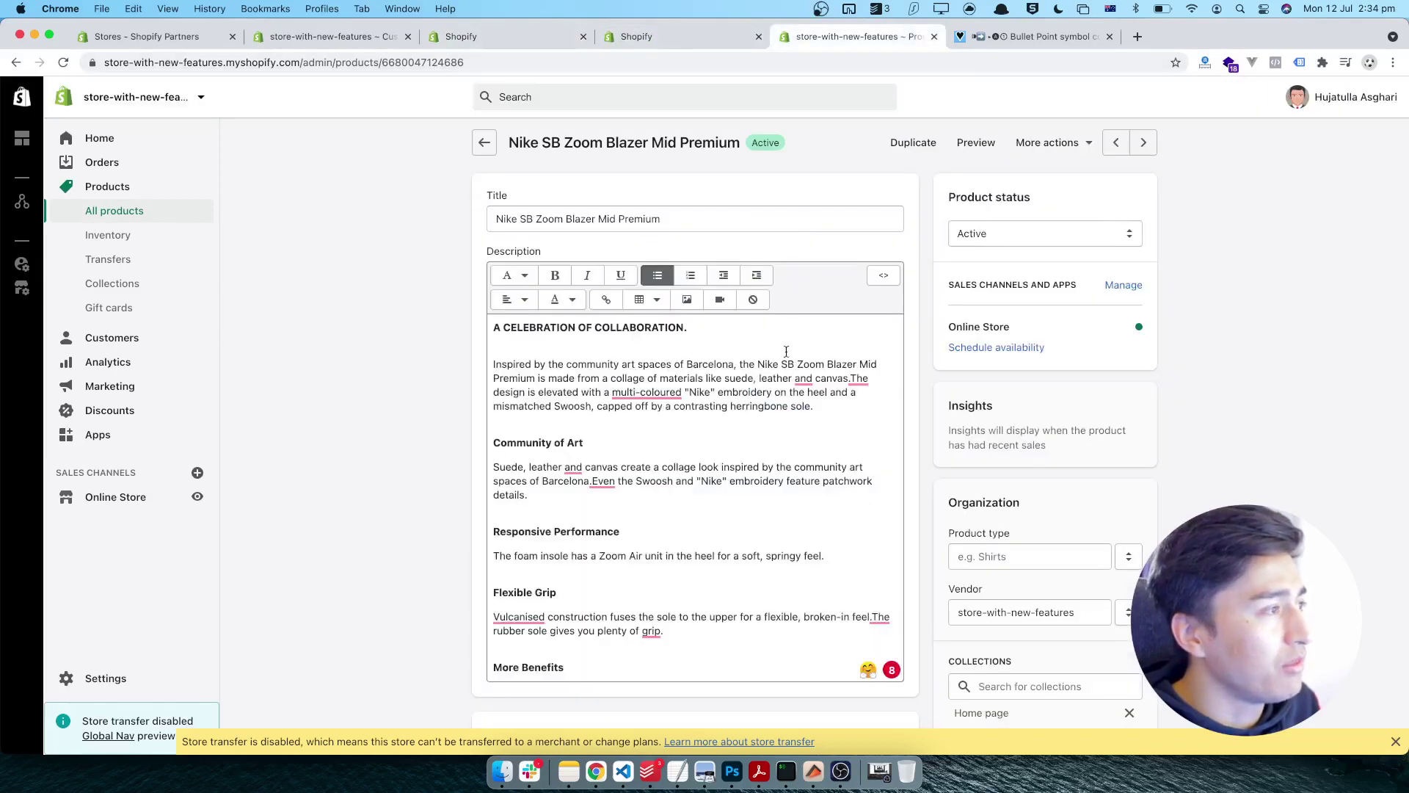
{"action": "scroll", "coordinate": [724, 416], "scroll_direction": "down", "scroll_amount": 2}
{"action": "left_click", "coordinate": [612, 620]}
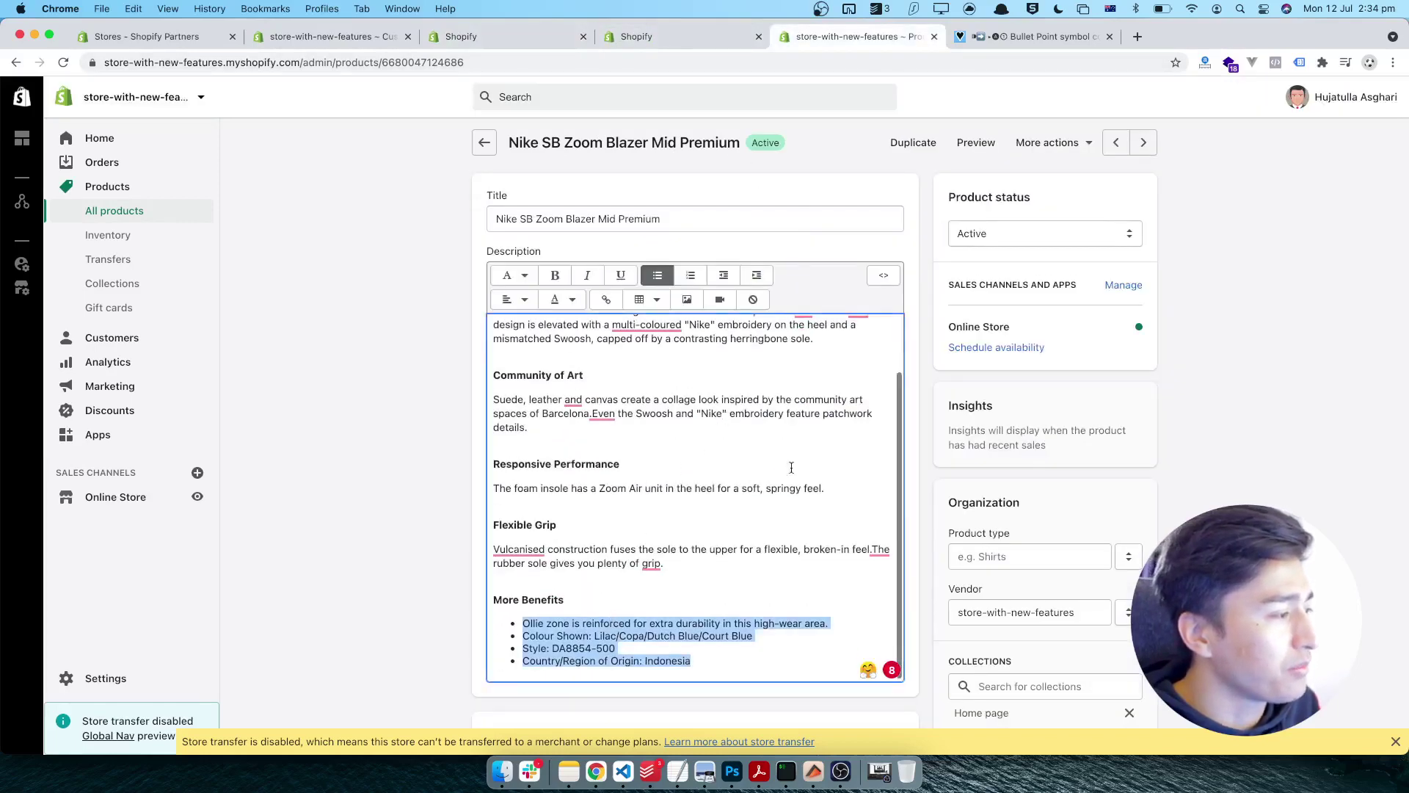
{"action": "left_click", "coordinate": [979, 144]}
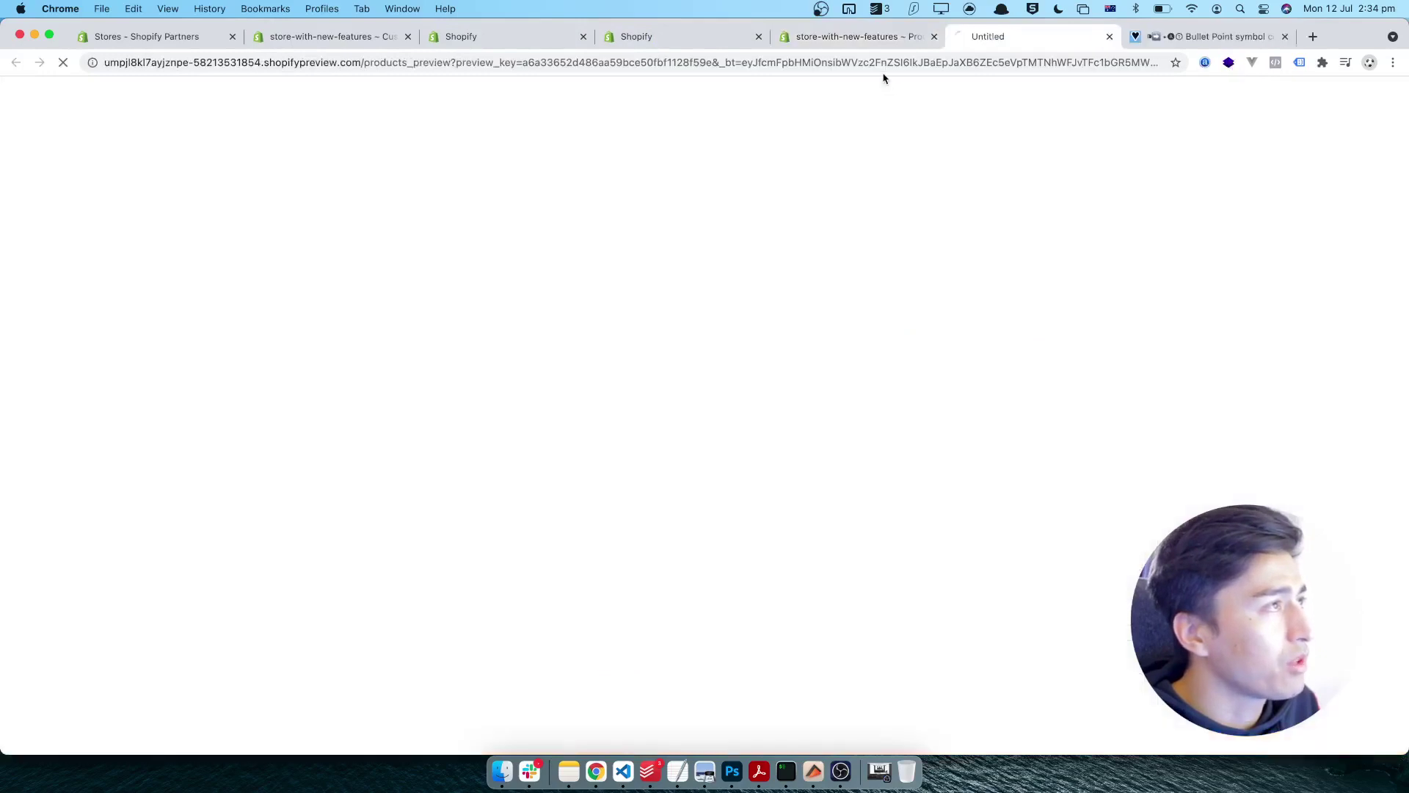
{"action": "scroll", "coordinate": [825, 330], "scroll_direction": "down", "scroll_amount": 3}
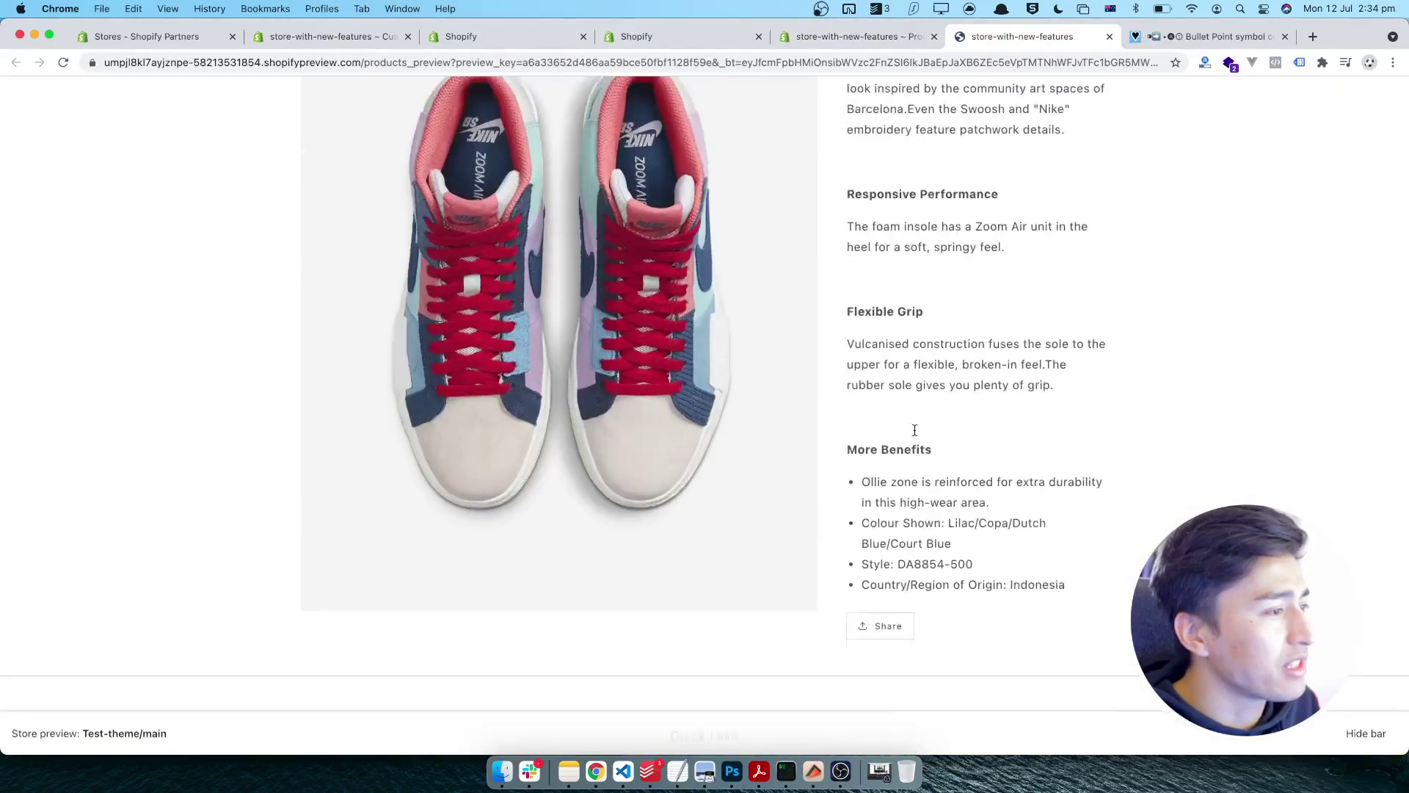
{"action": "scroll", "coordinate": [914, 429], "scroll_direction": "down", "scroll_amount": 5}
{"action": "left_click_drag", "start_coordinate": [1066, 321], "coordinate": [860, 214]}
{"action": "key", "text": "super+c"}
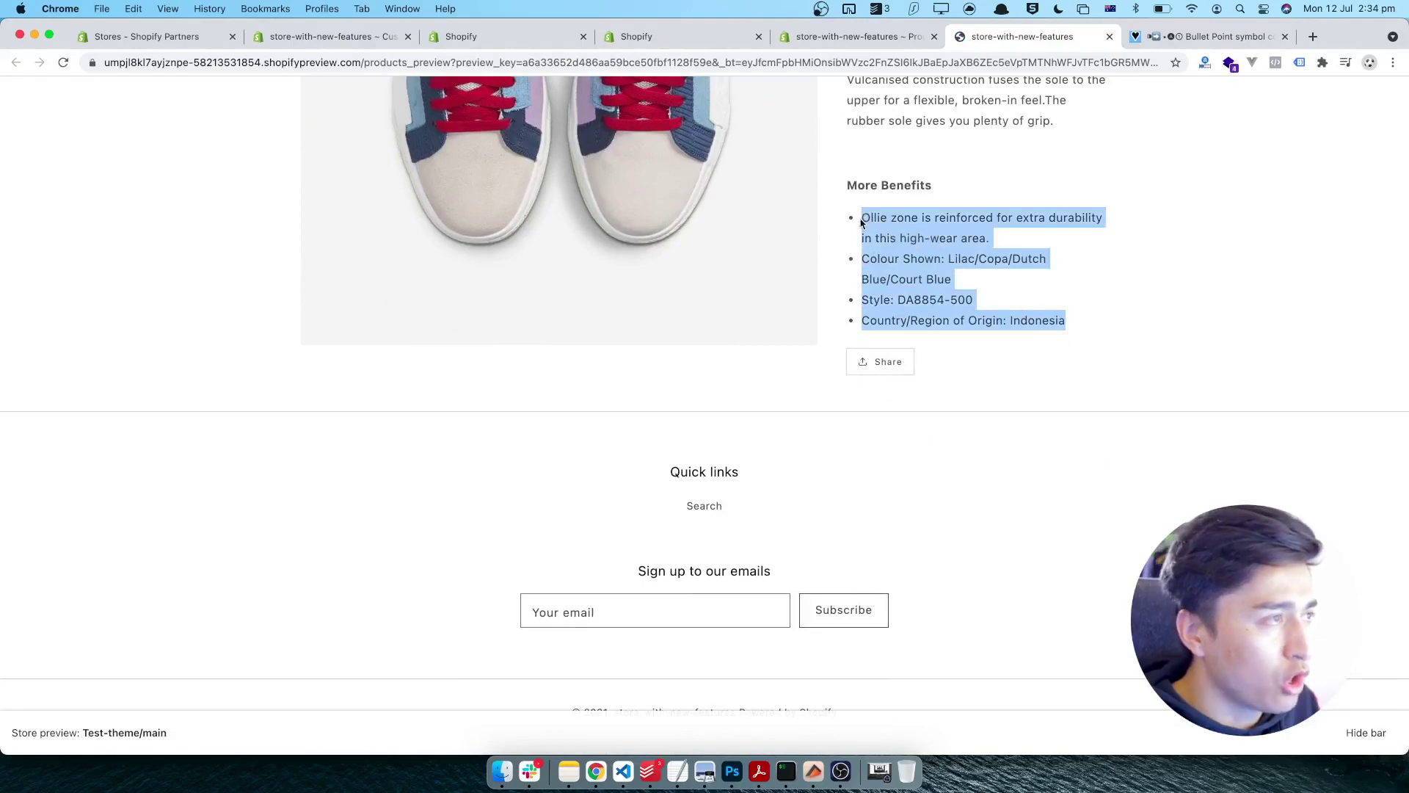
Return to the product's metafields editor through the admin and definitions tabs
{"action": "left_click", "coordinate": [862, 38]}
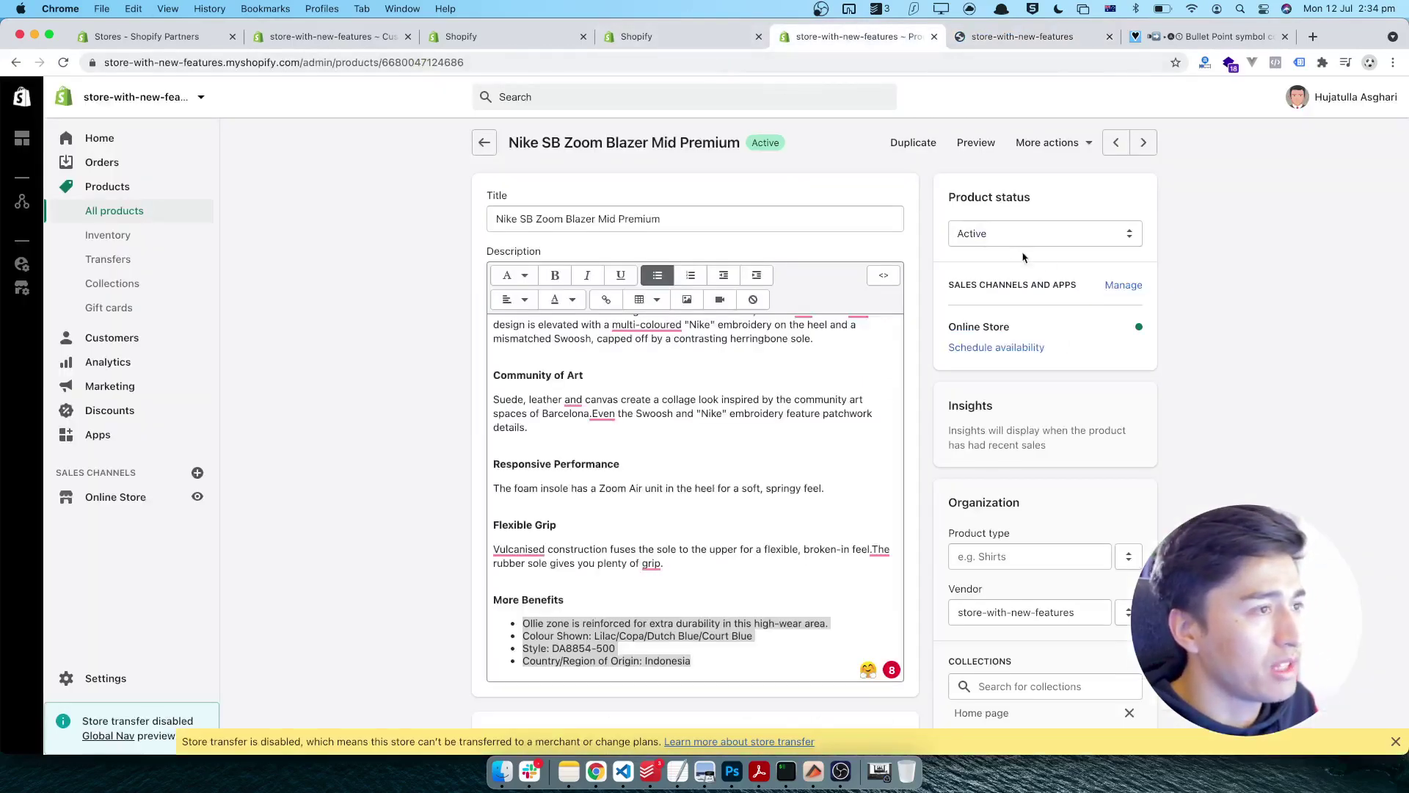
{"action": "left_click", "coordinate": [727, 44]}
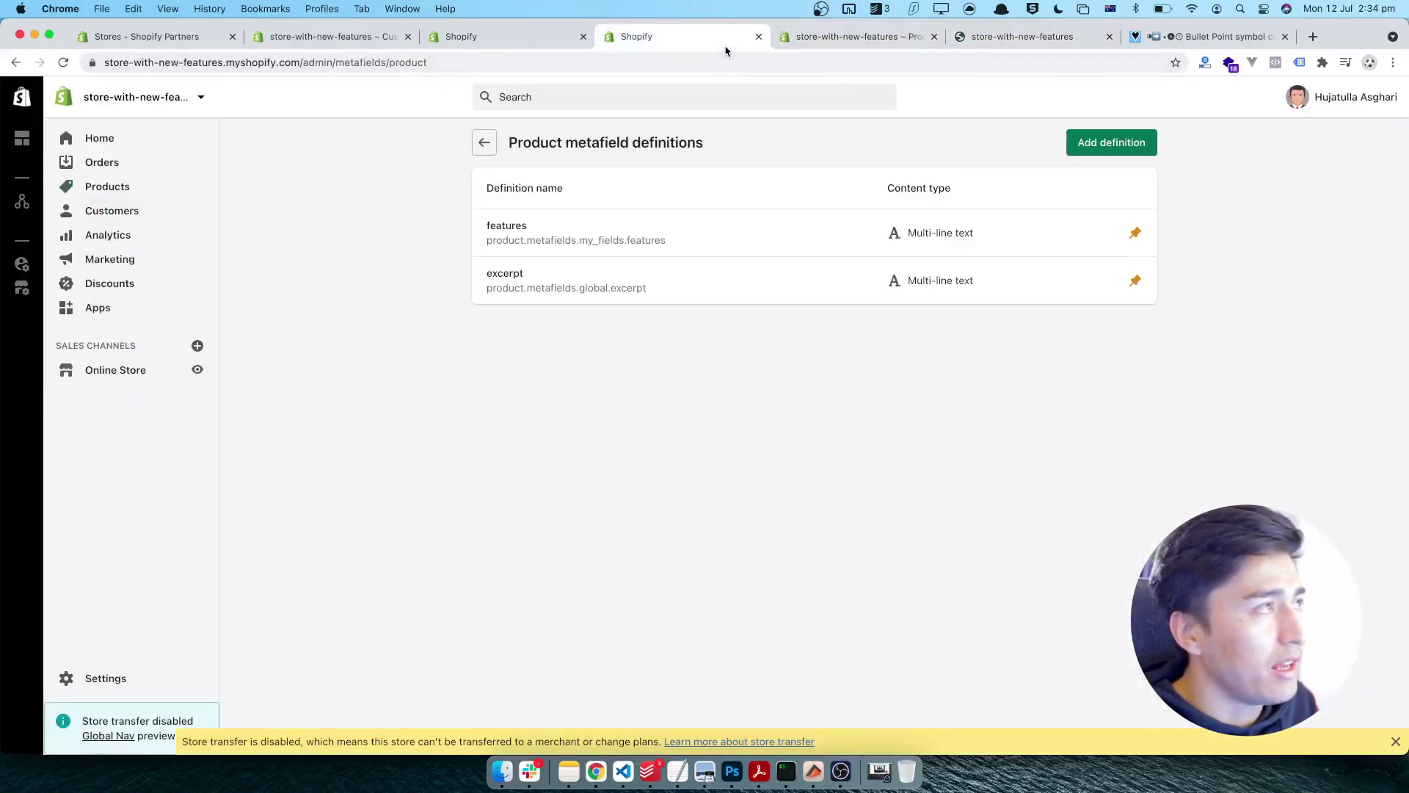
{"action": "left_click", "coordinate": [572, 40]}
Replace the features HTML with four plain-text lines, Ollie zone through Country/Region of Origin: Indonesia
{"action": "key", "text": "super+a"}
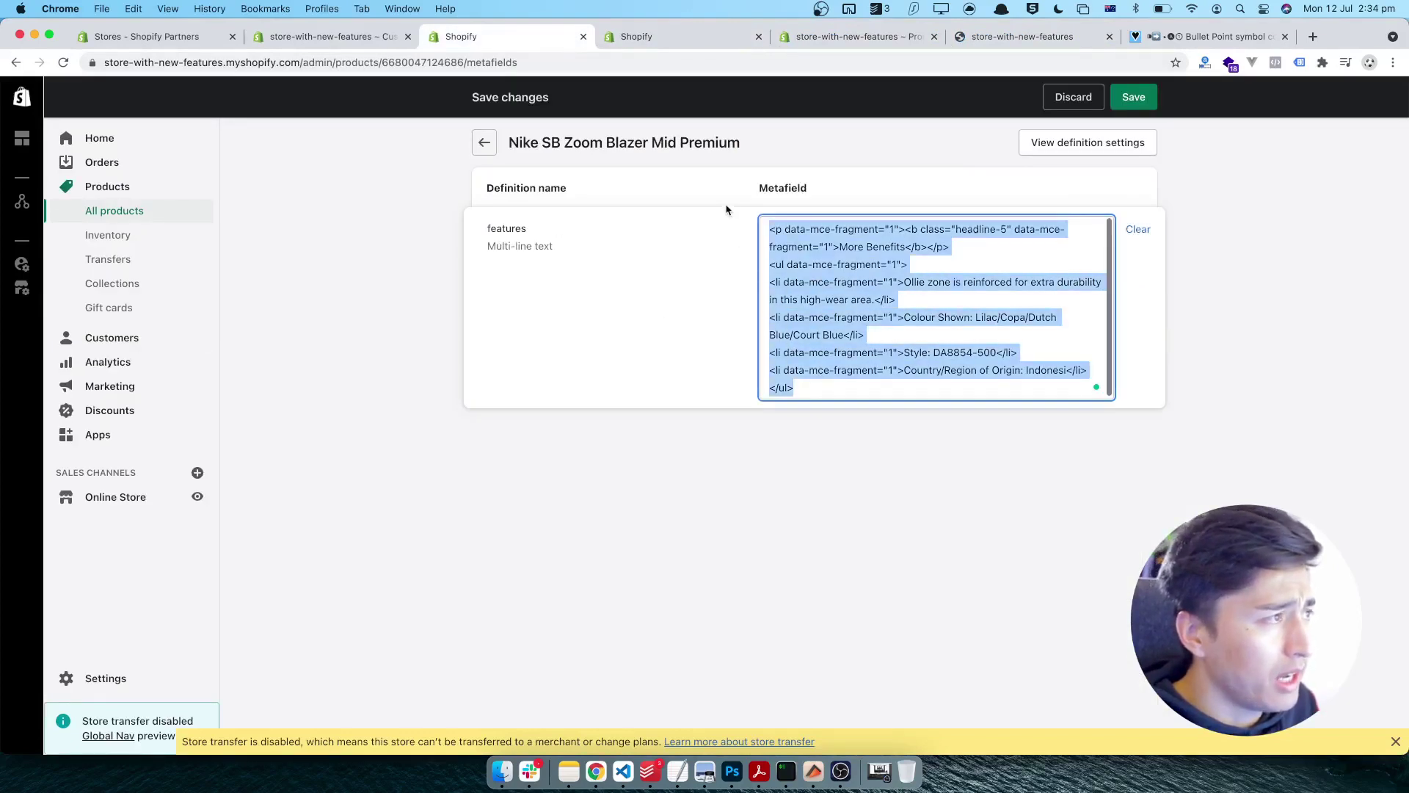
{"action": "left_click", "coordinate": [866, 440]}
{"action": "left_click", "coordinate": [862, 243]}
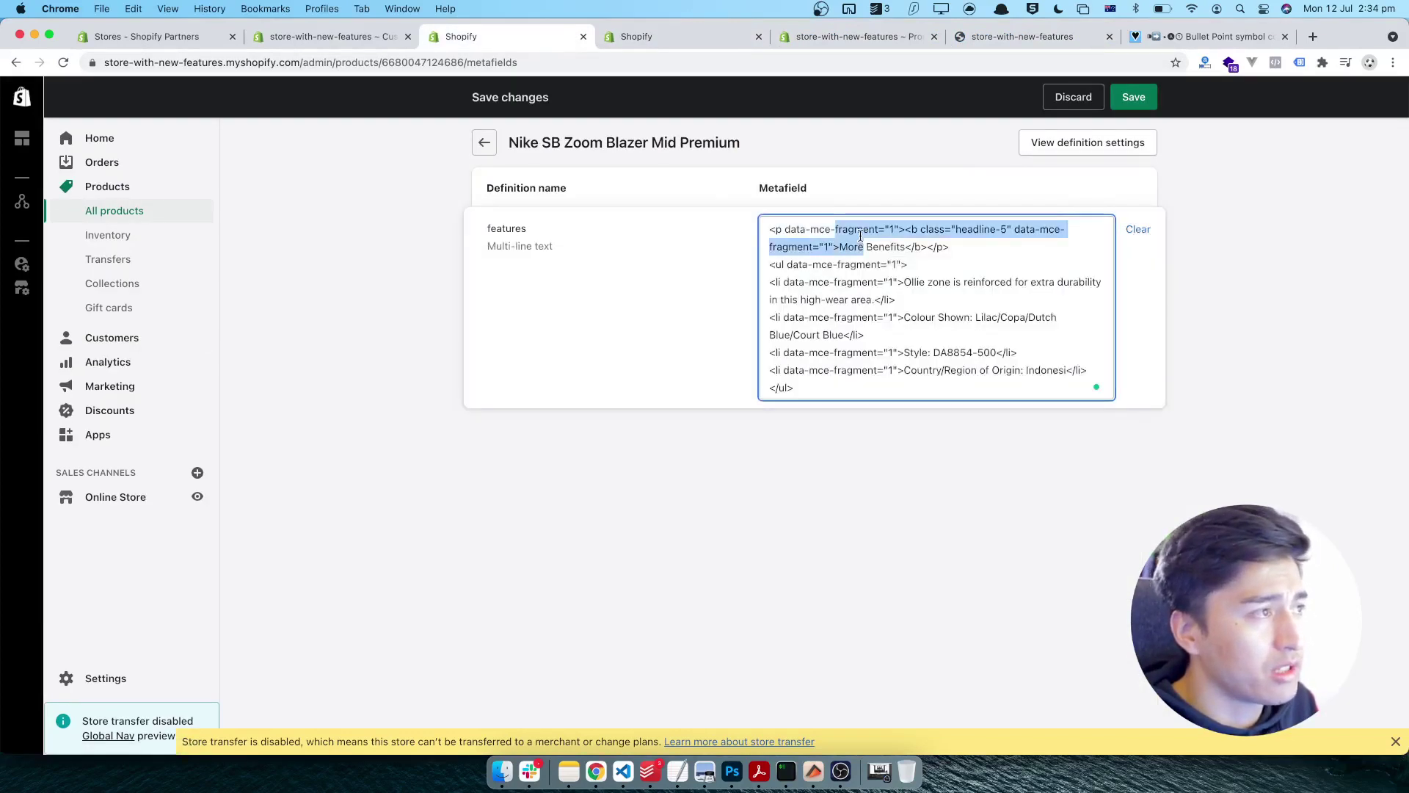
{"action": "double_click", "coordinate": [851, 231]}
{"action": "key", "text": "super+a"}
{"action": "key", "text": "super+v"}
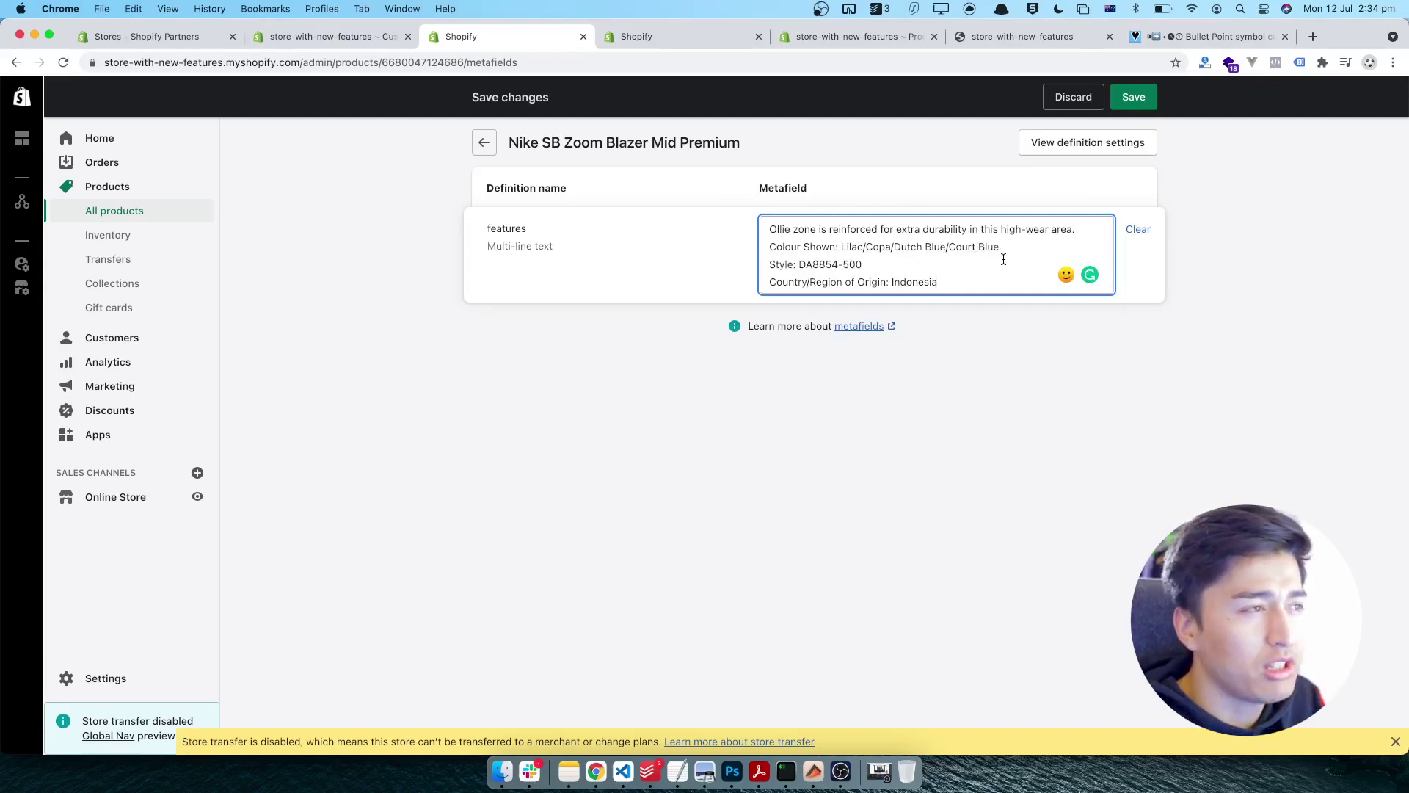
Copy the solid round bullet symbol from fsymbols.com and return to the features metafield
{"action": "left_click", "coordinate": [1198, 39]}
{"action": "scroll", "coordinate": [448, 217], "scroll_direction": "up", "scroll_amount": 1}
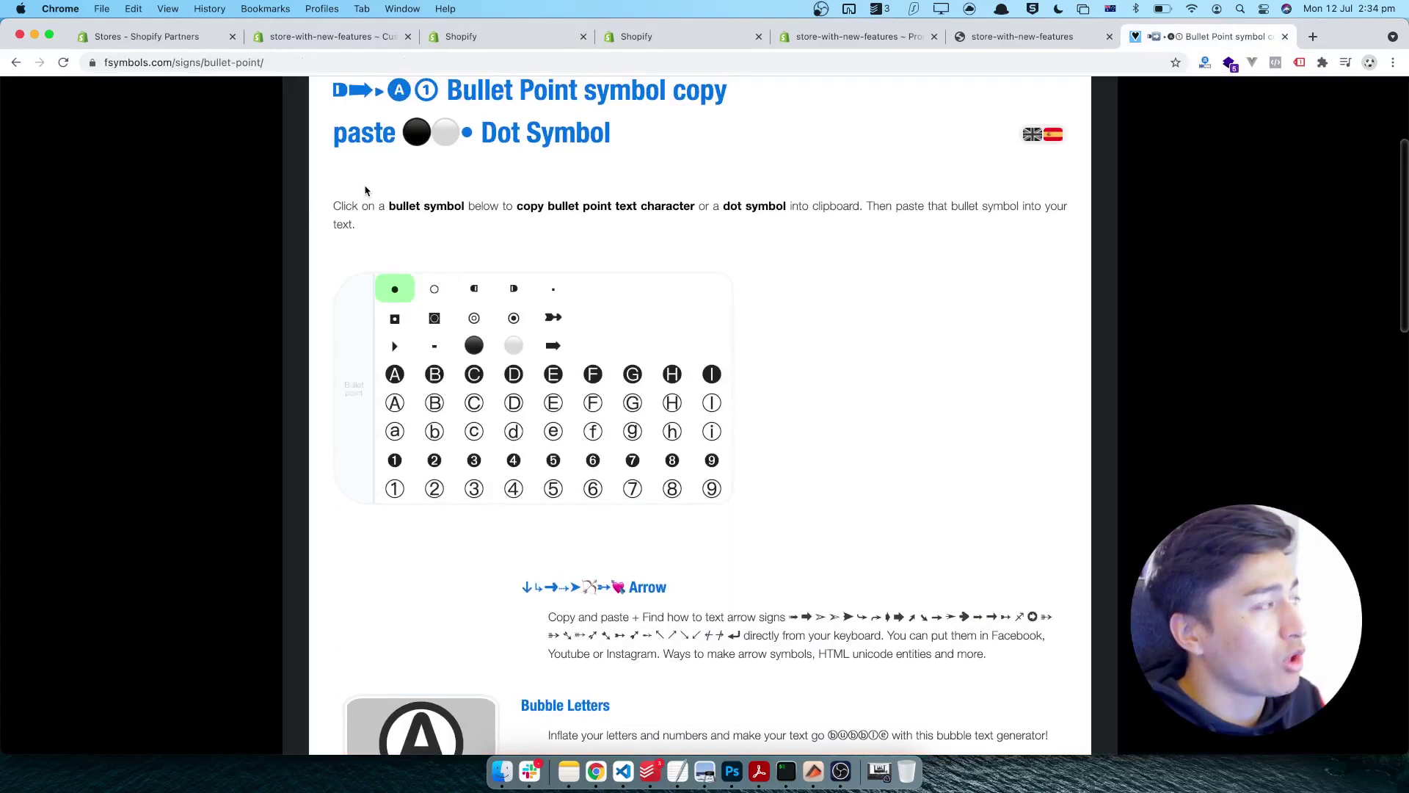
{"action": "scroll", "coordinate": [433, 296], "scroll_direction": "down", "scroll_amount": 1}
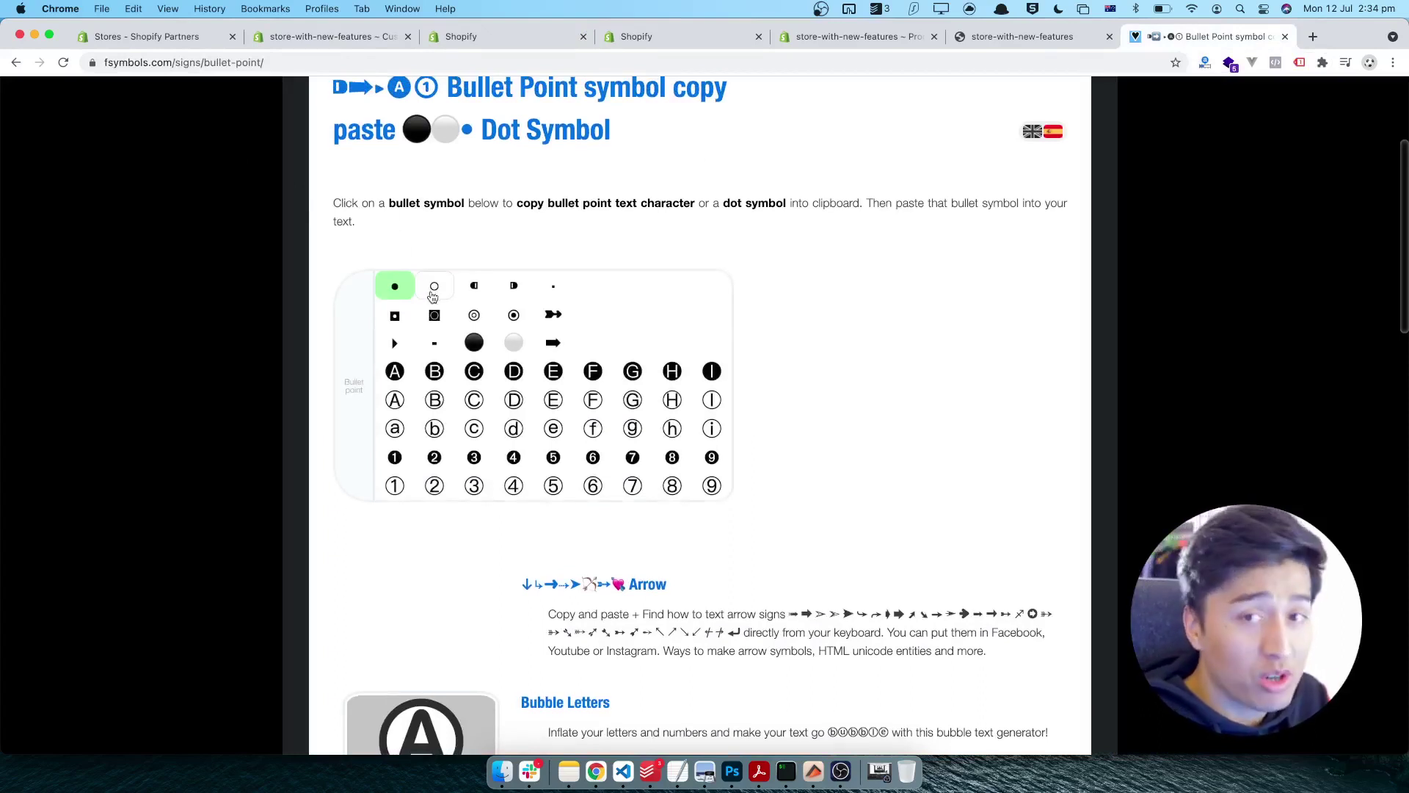
{"action": "left_click", "coordinate": [397, 292]}
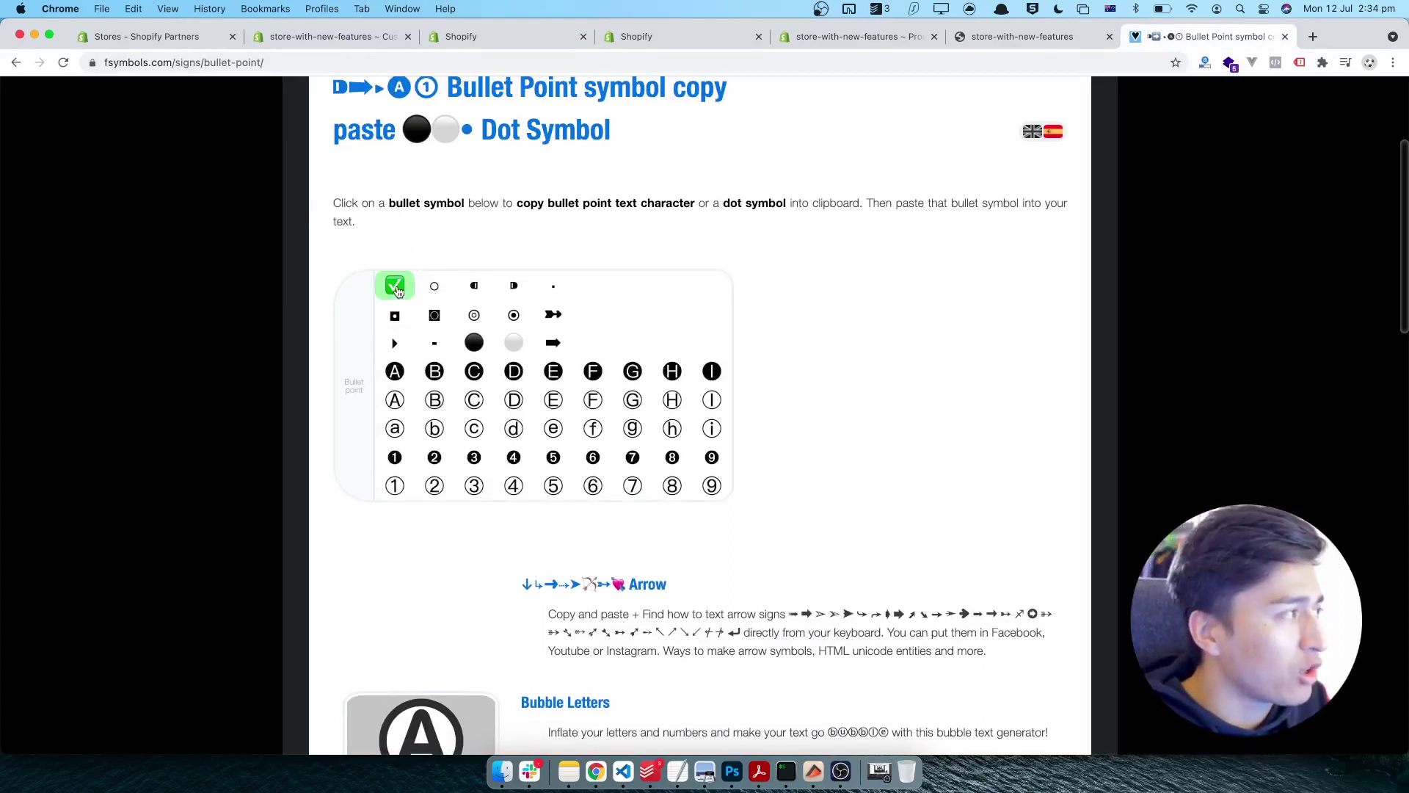
{"action": "left_click", "coordinate": [723, 45]}
{"action": "left_click", "coordinate": [532, 53]}
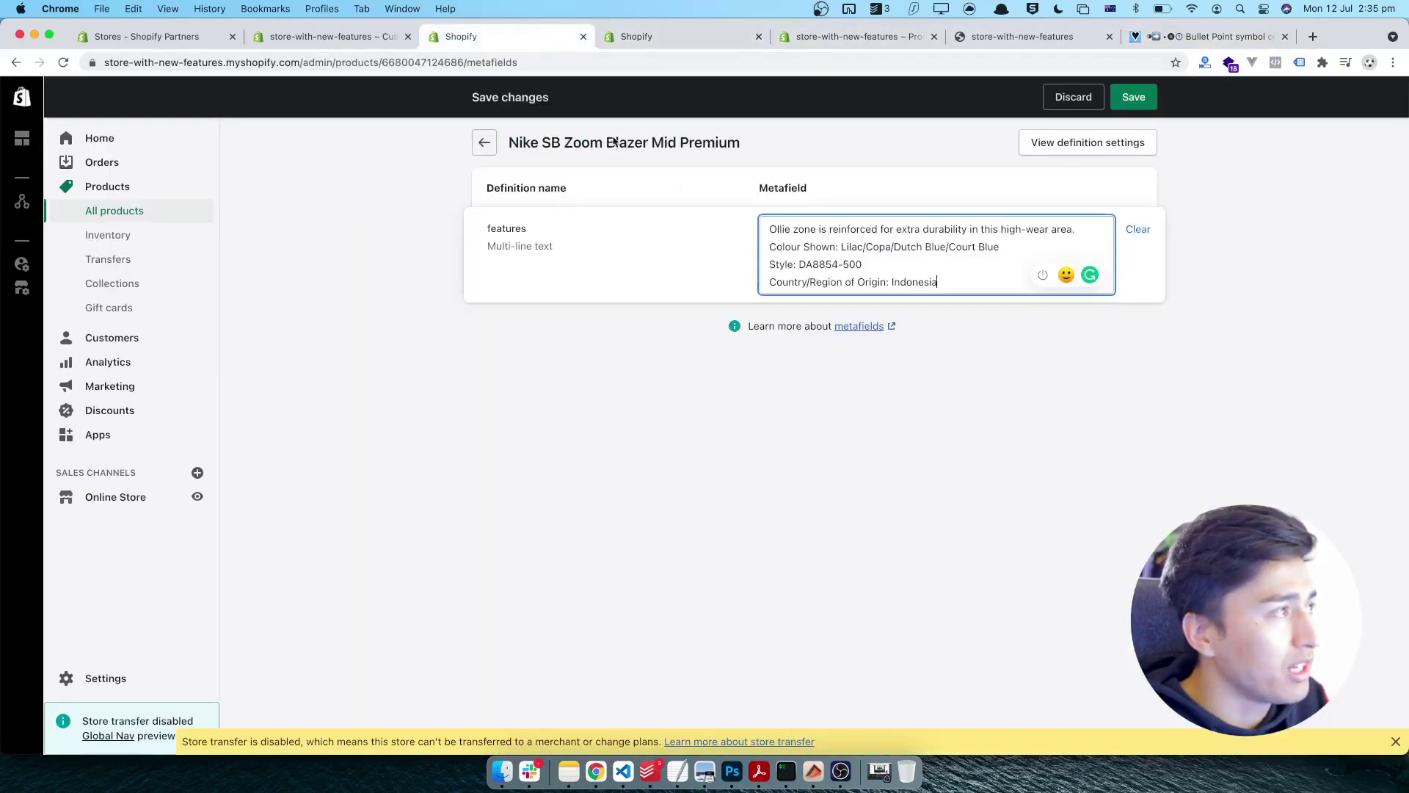
Paste a bullet dot before each features line: Ollie, Colour Shown, Style, Country/Region
{"action": "left_click", "coordinate": [767, 229]}
{"action": "type", "text": "•"}
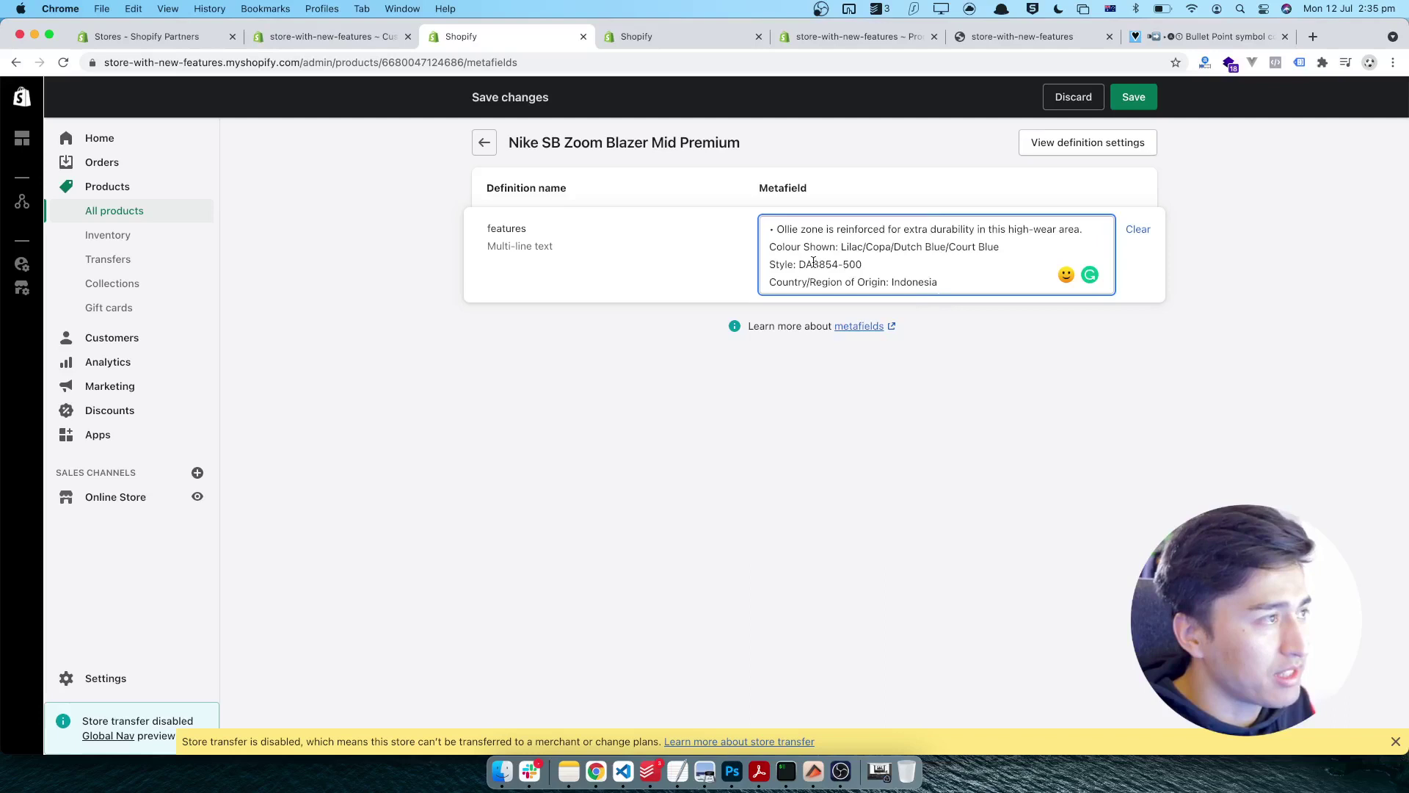
{"action": "left_click", "coordinate": [770, 246]}
{"action": "type", "text": "•"}
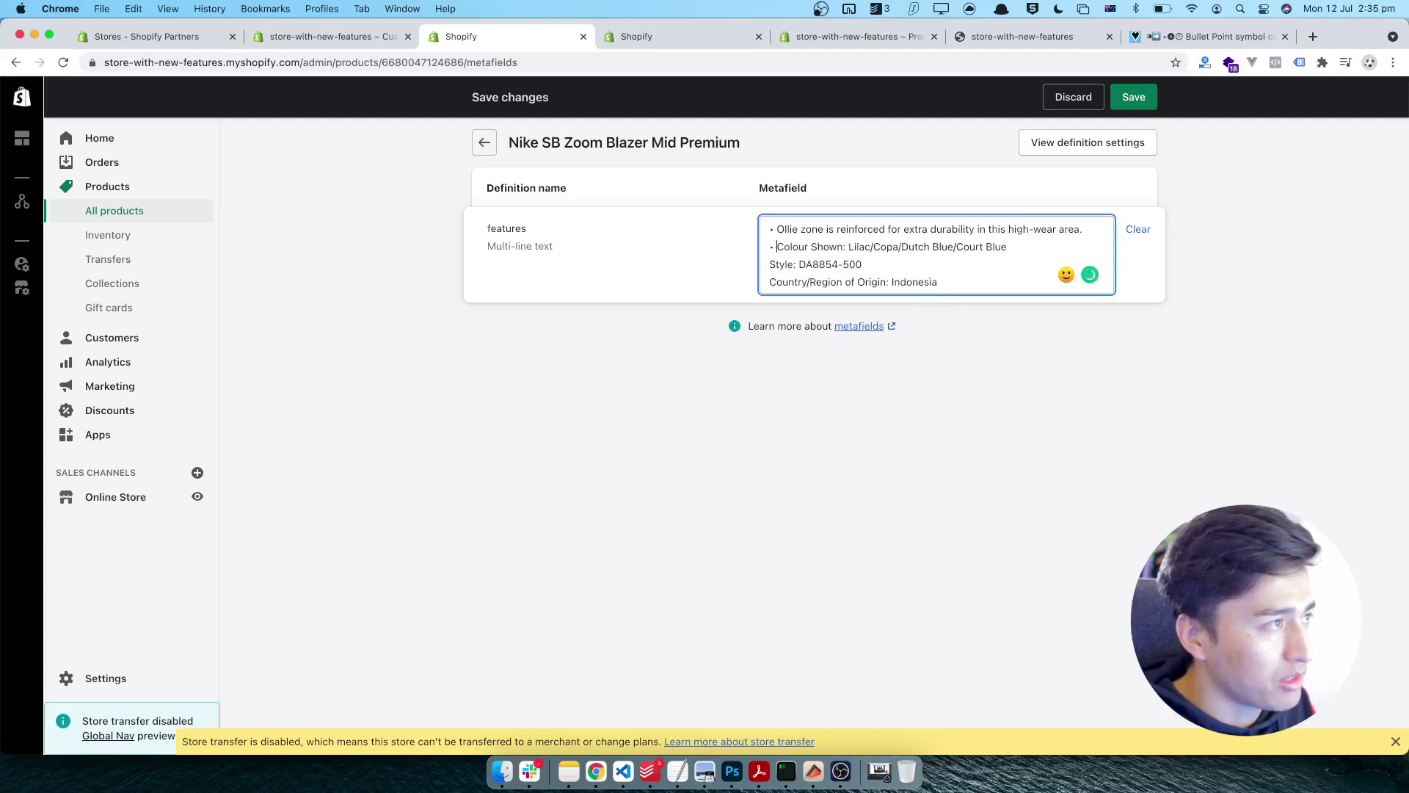
{"action": "left_click", "coordinate": [763, 263]}
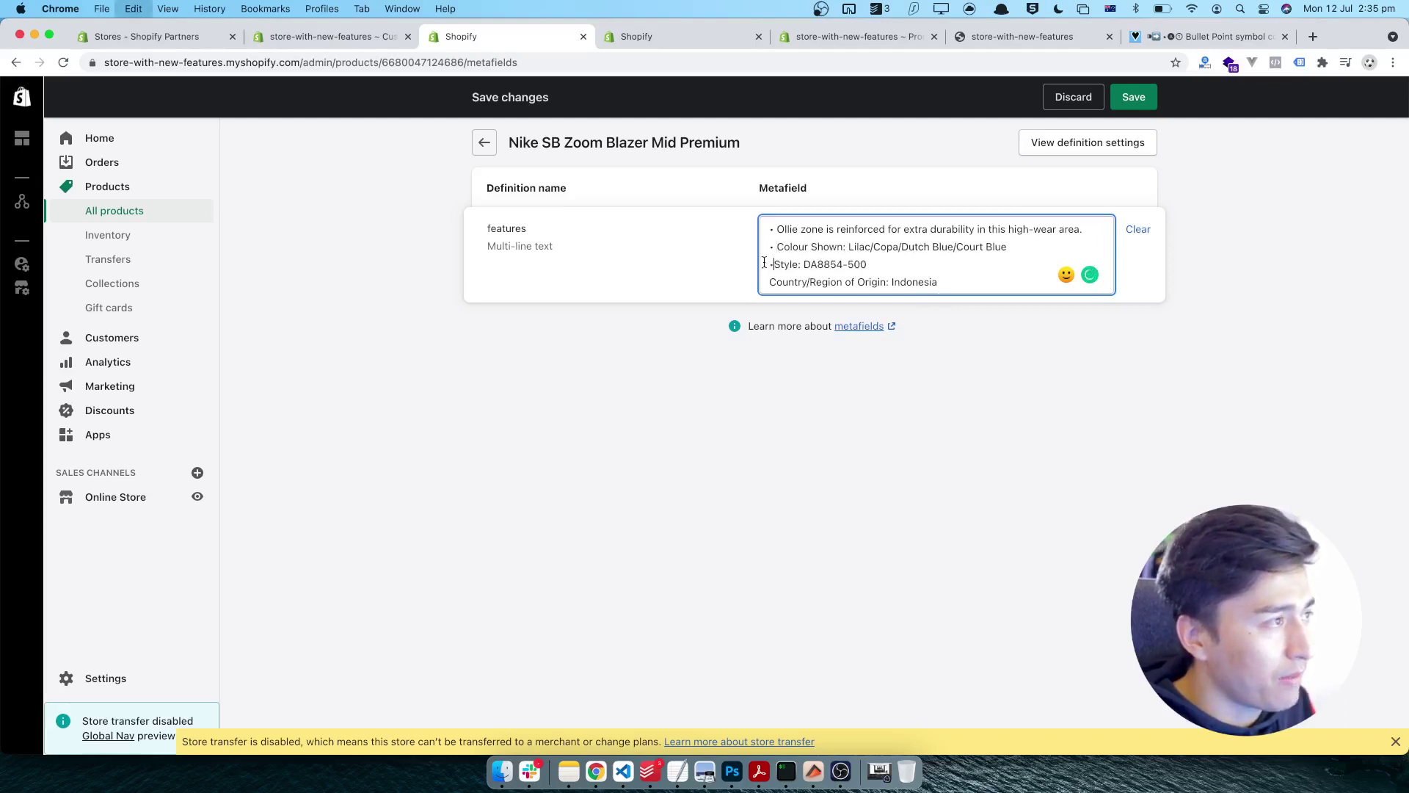
{"action": "type", "text": "•"}
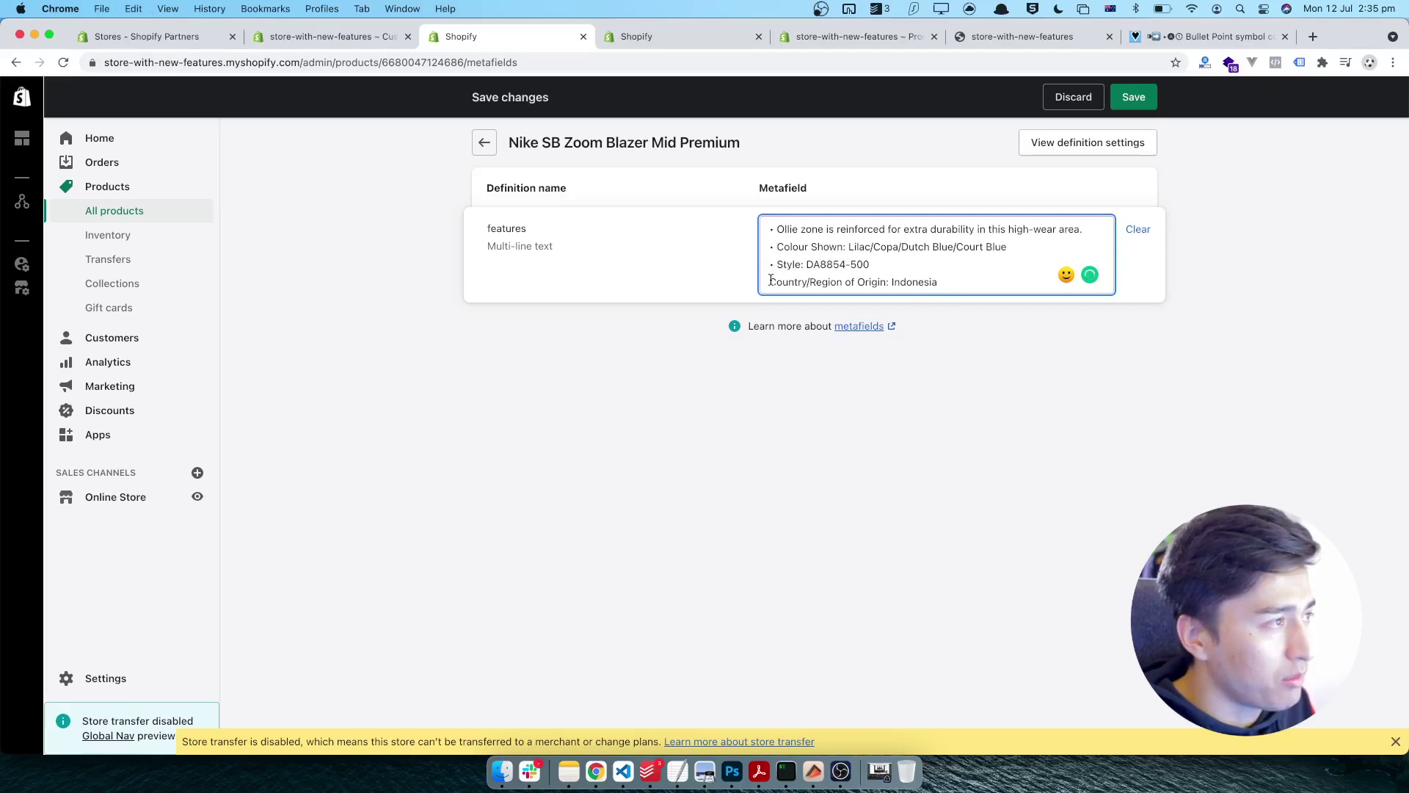
{"action": "left_click", "coordinate": [770, 282]}
{"action": "type", "text": "•"}
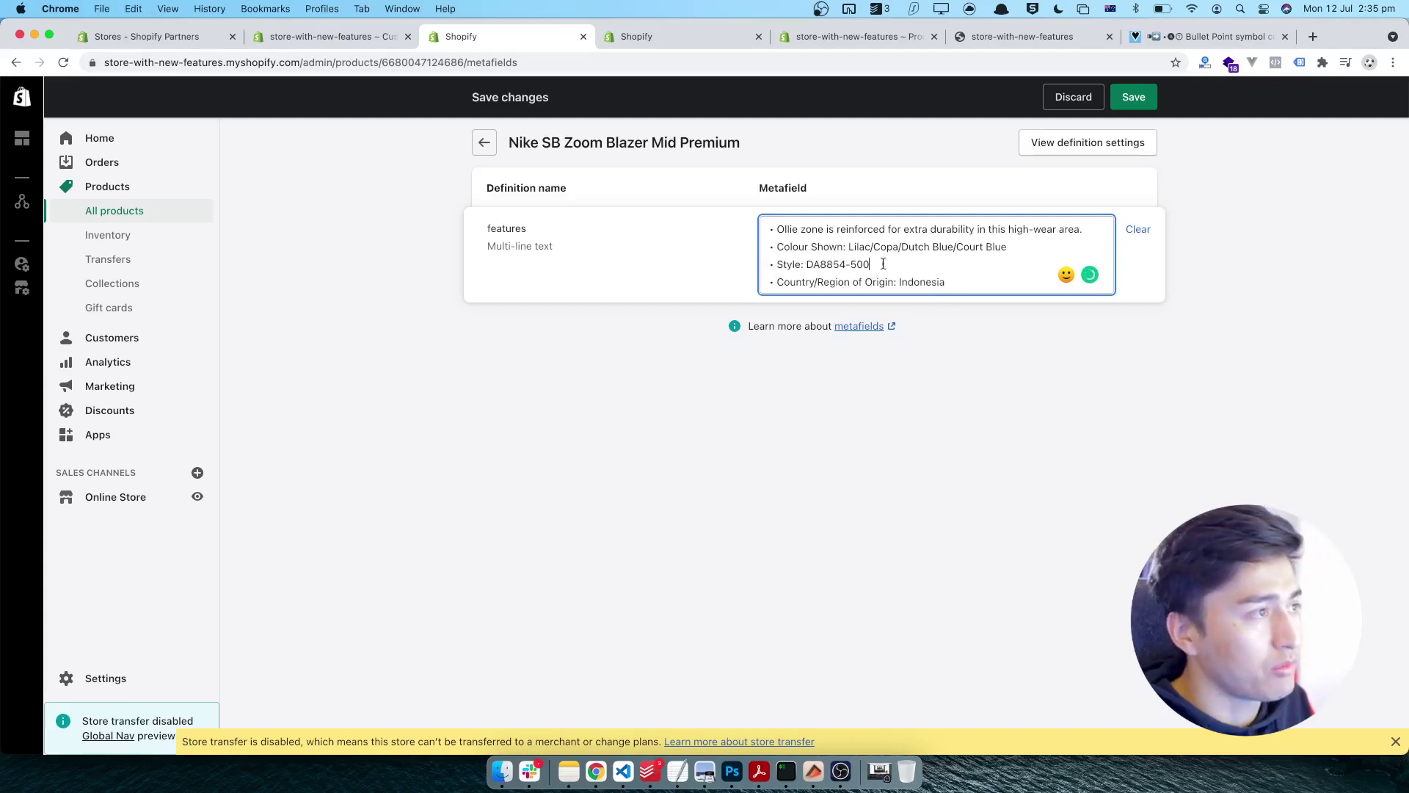
Save the bulleted features metafield and go back to the storefront preview
{"action": "left_click", "coordinate": [1134, 97]}
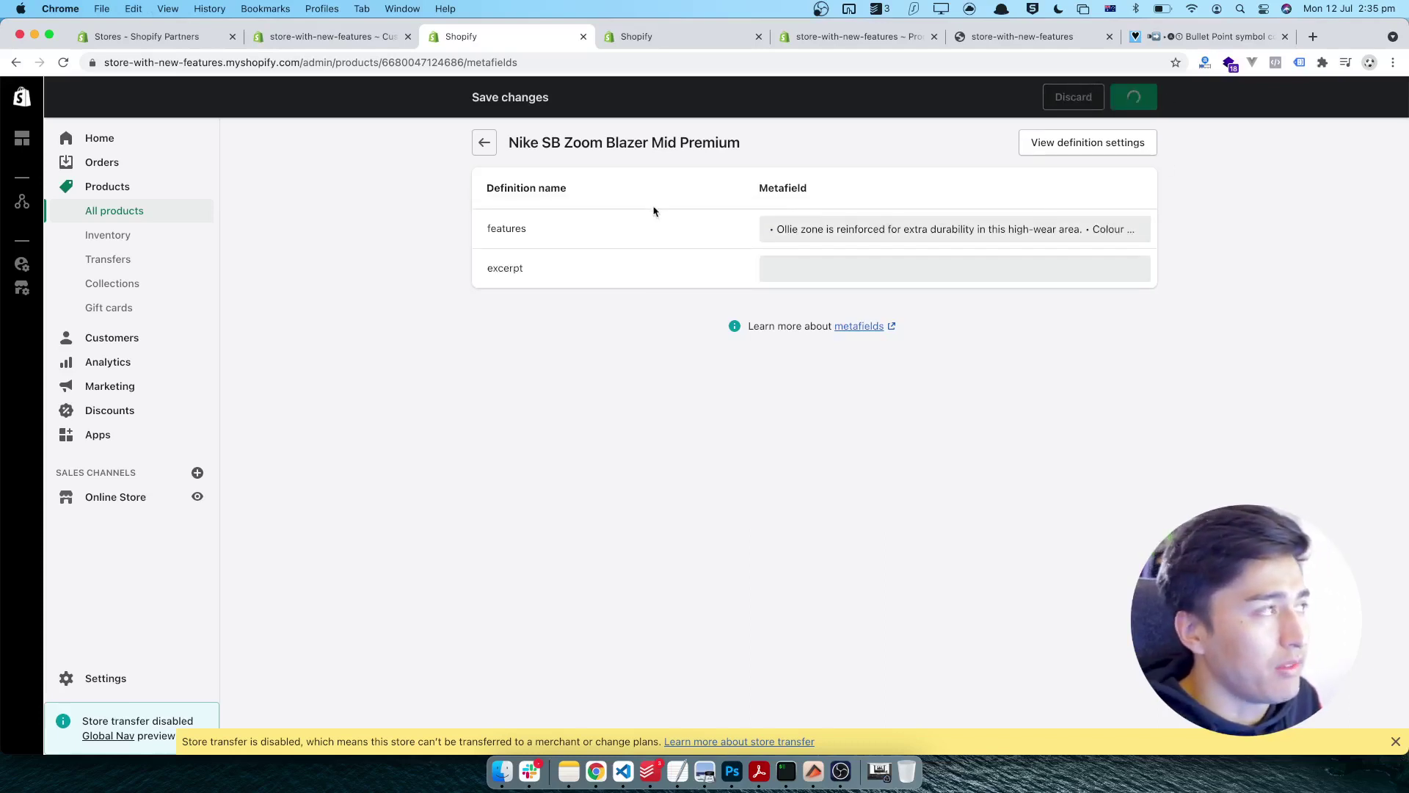
{"action": "left_click", "coordinate": [492, 149]}
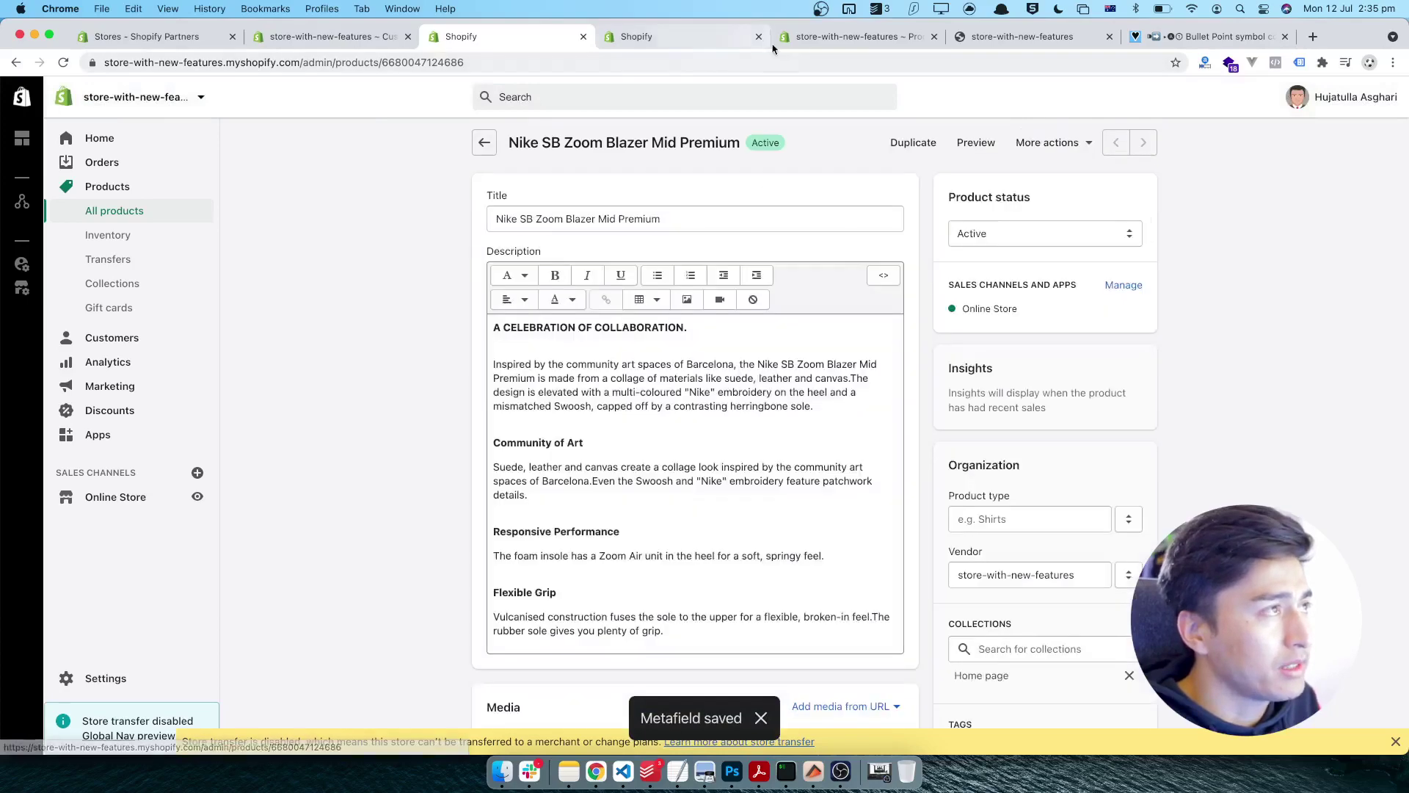
{"action": "left_click", "coordinate": [998, 42]}
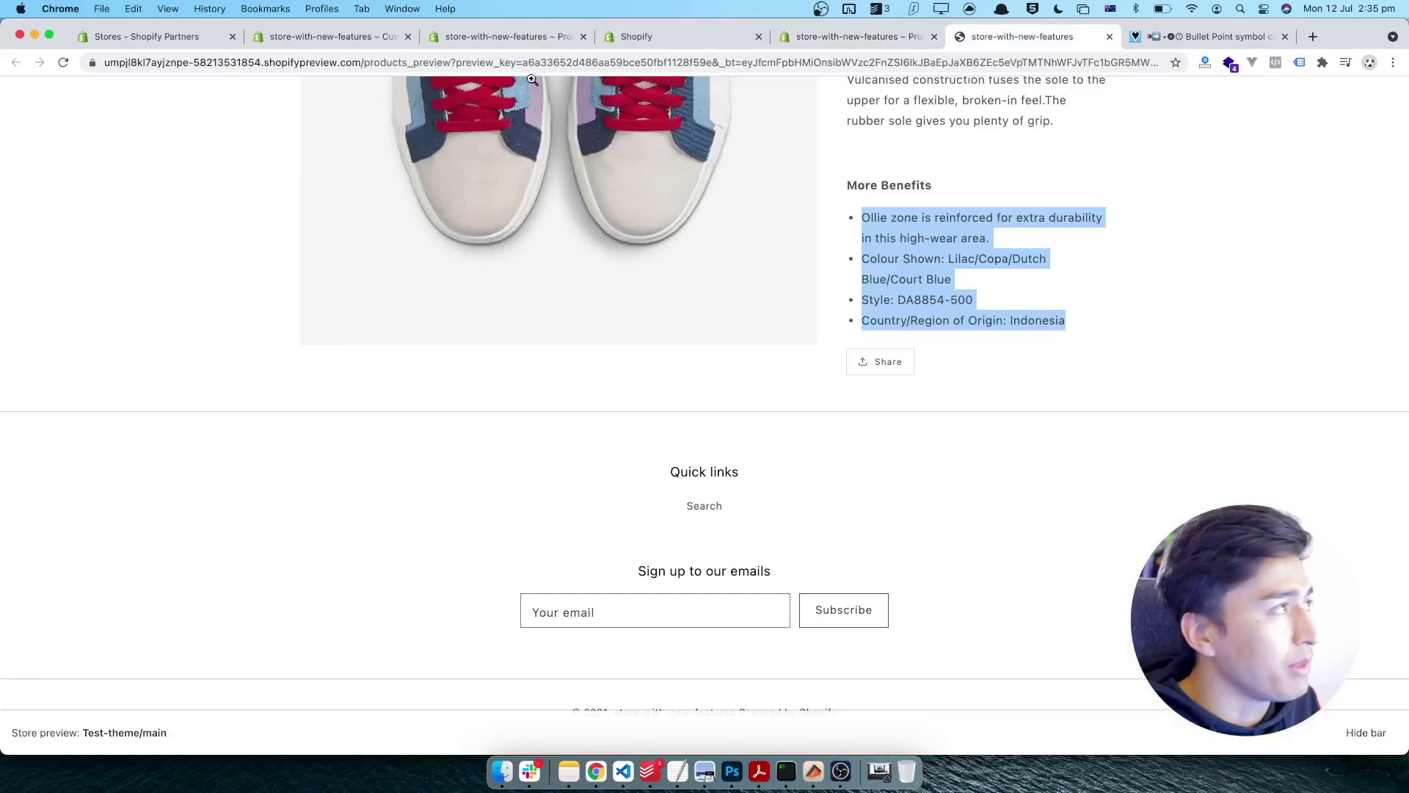
Add an Image with text section to the Default product template
{"action": "left_click", "coordinate": [365, 46]}
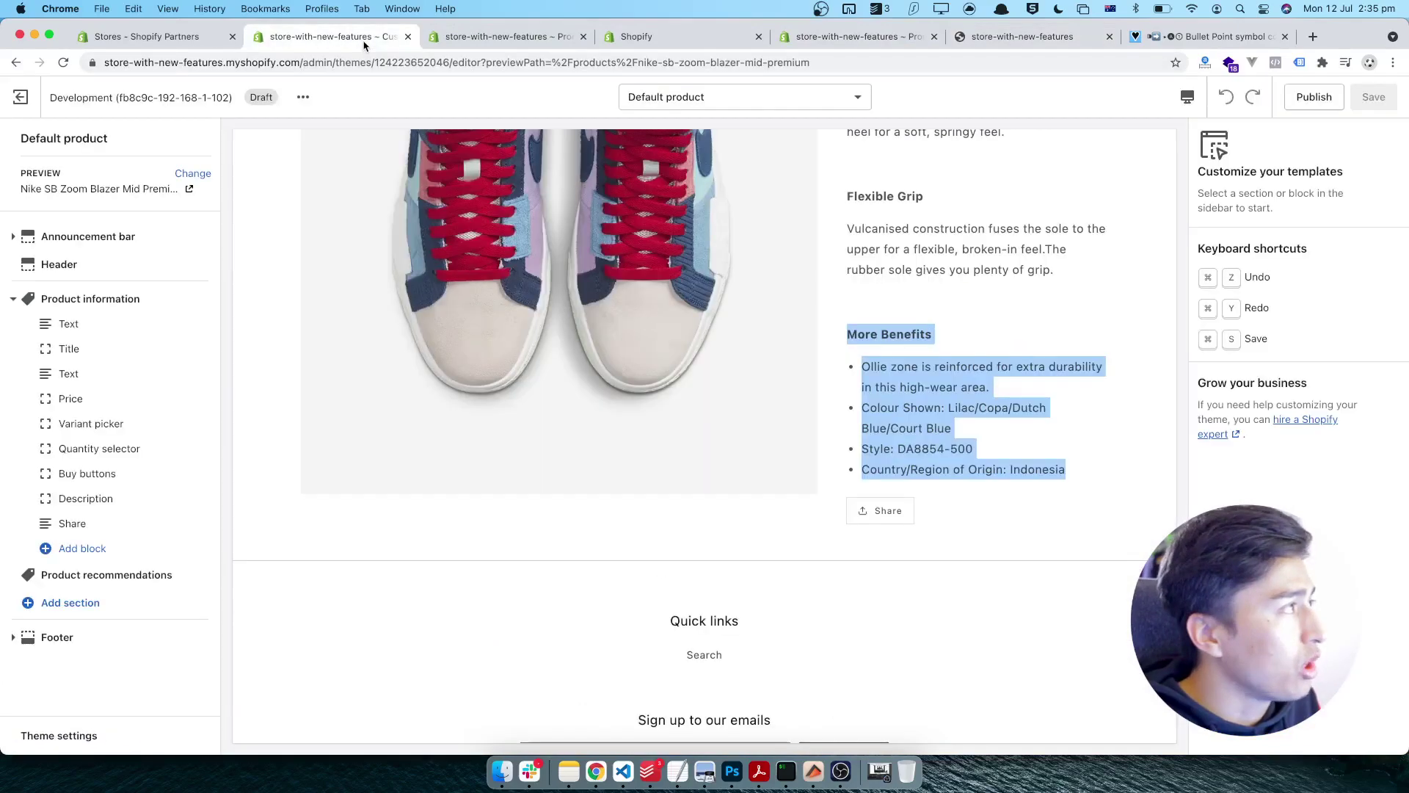
{"action": "left_click", "coordinate": [1005, 402]}
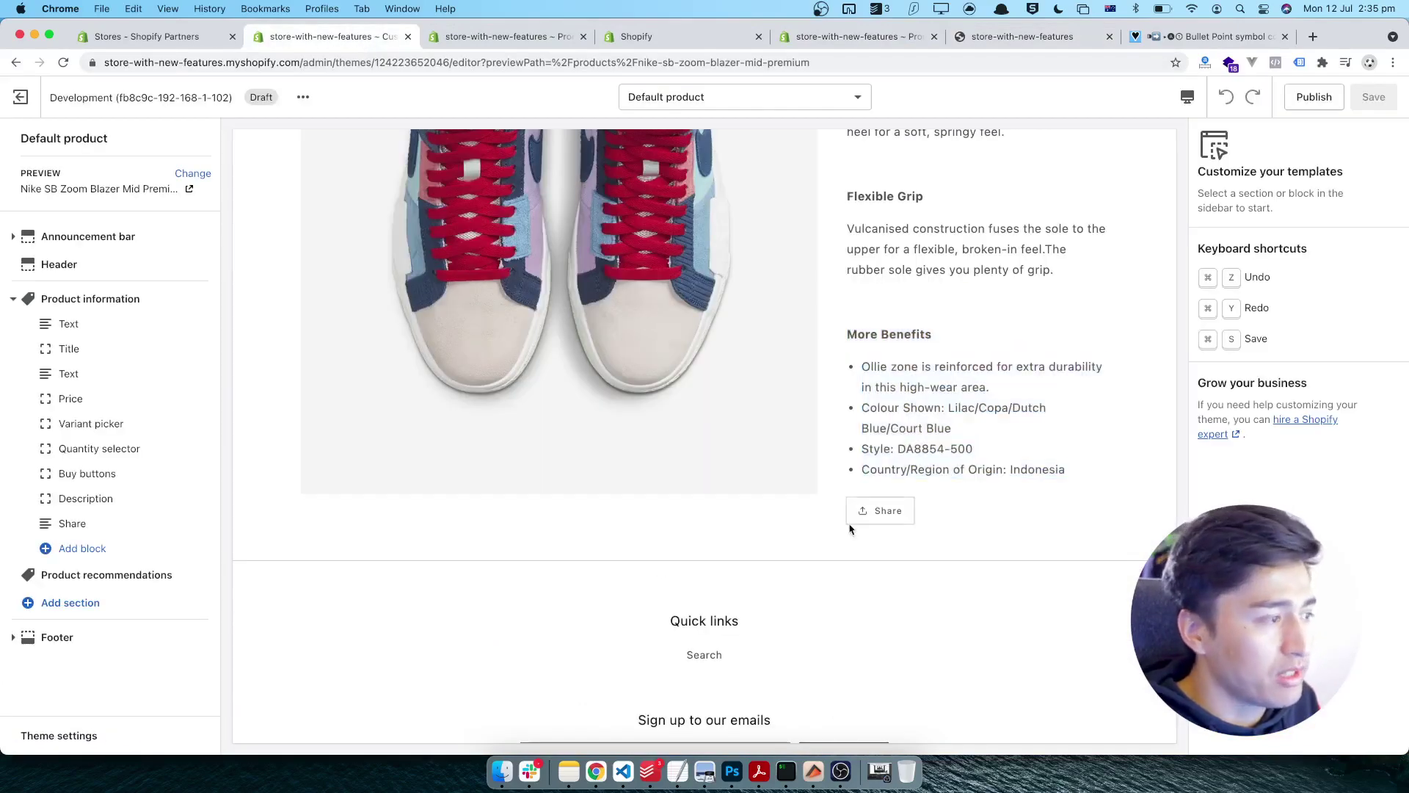
{"action": "left_click", "coordinate": [77, 604]}
{"action": "scroll", "coordinate": [86, 393], "scroll_direction": "up", "scroll_amount": 1}
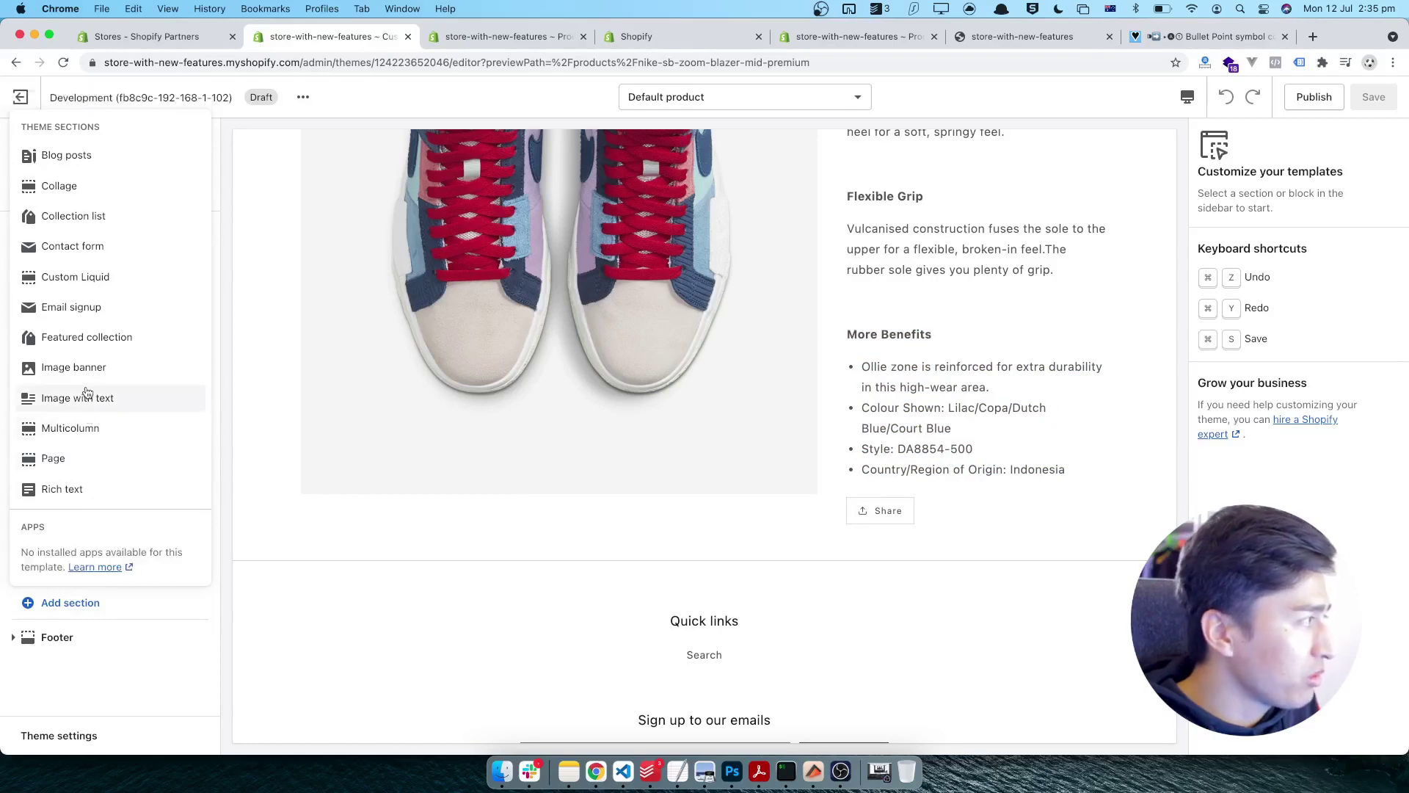
{"action": "left_click", "coordinate": [90, 397]}
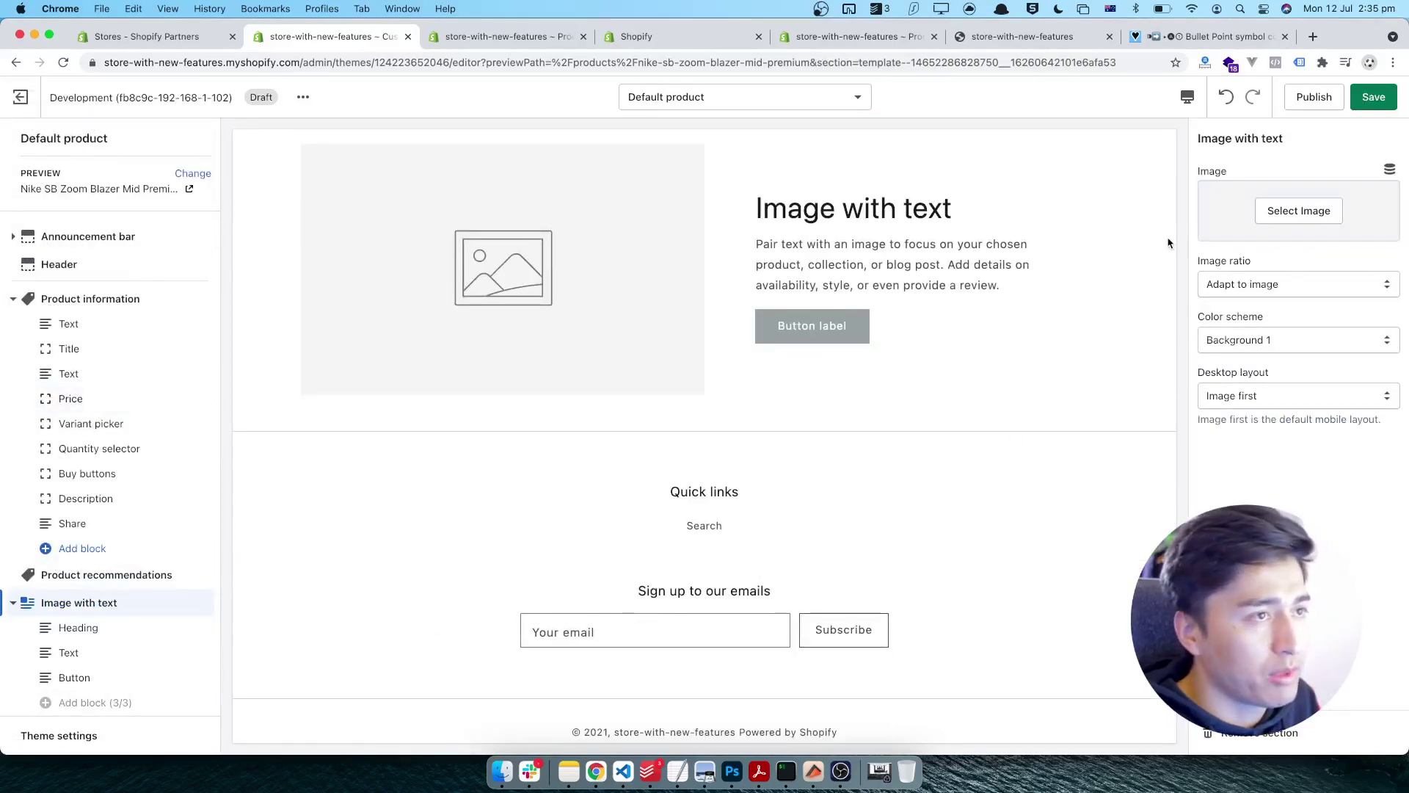
Give the section the teapot image at Small image ratio and select its Heading block
{"action": "left_click", "coordinate": [1292, 213]}
{"action": "left_click", "coordinate": [1327, 277]}
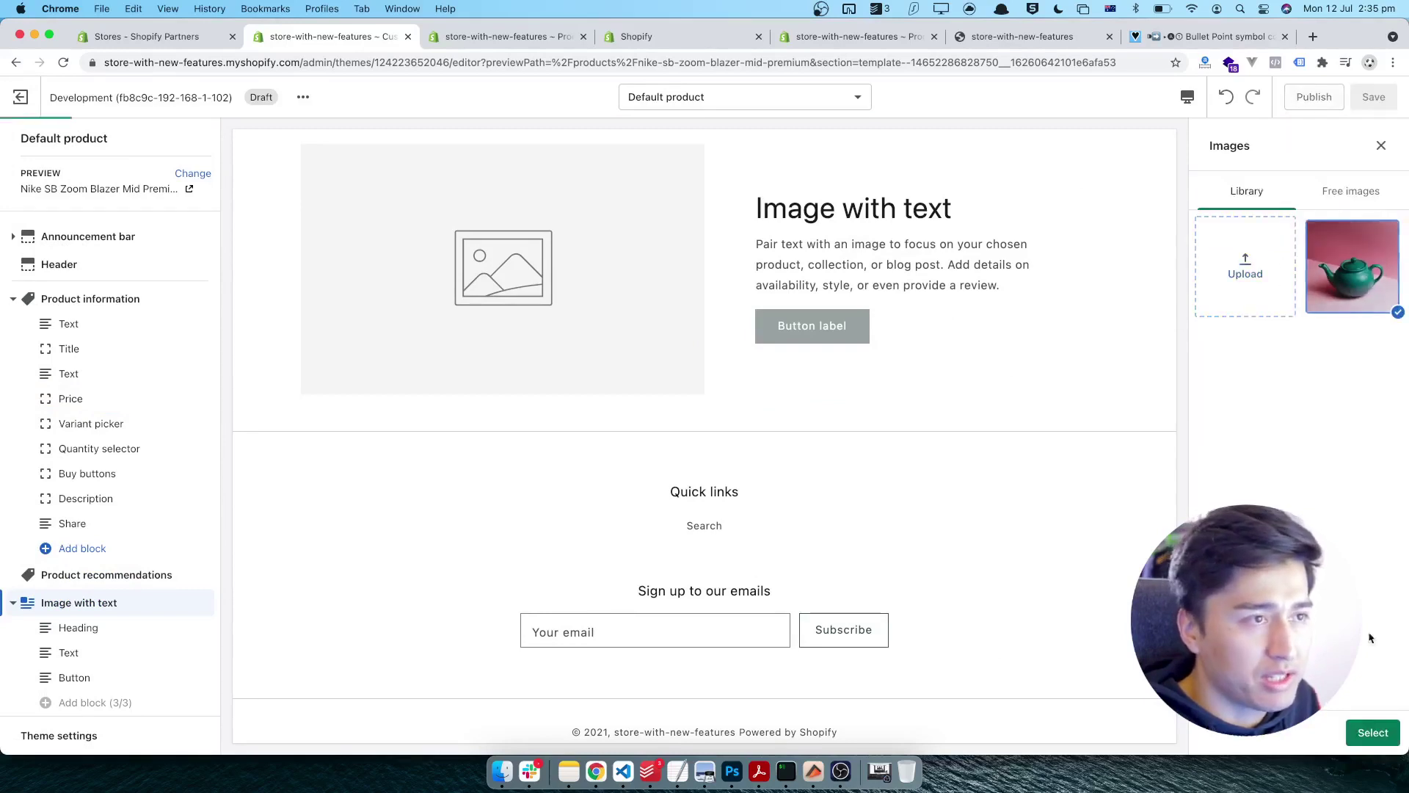
{"action": "left_click", "coordinate": [1350, 728]}
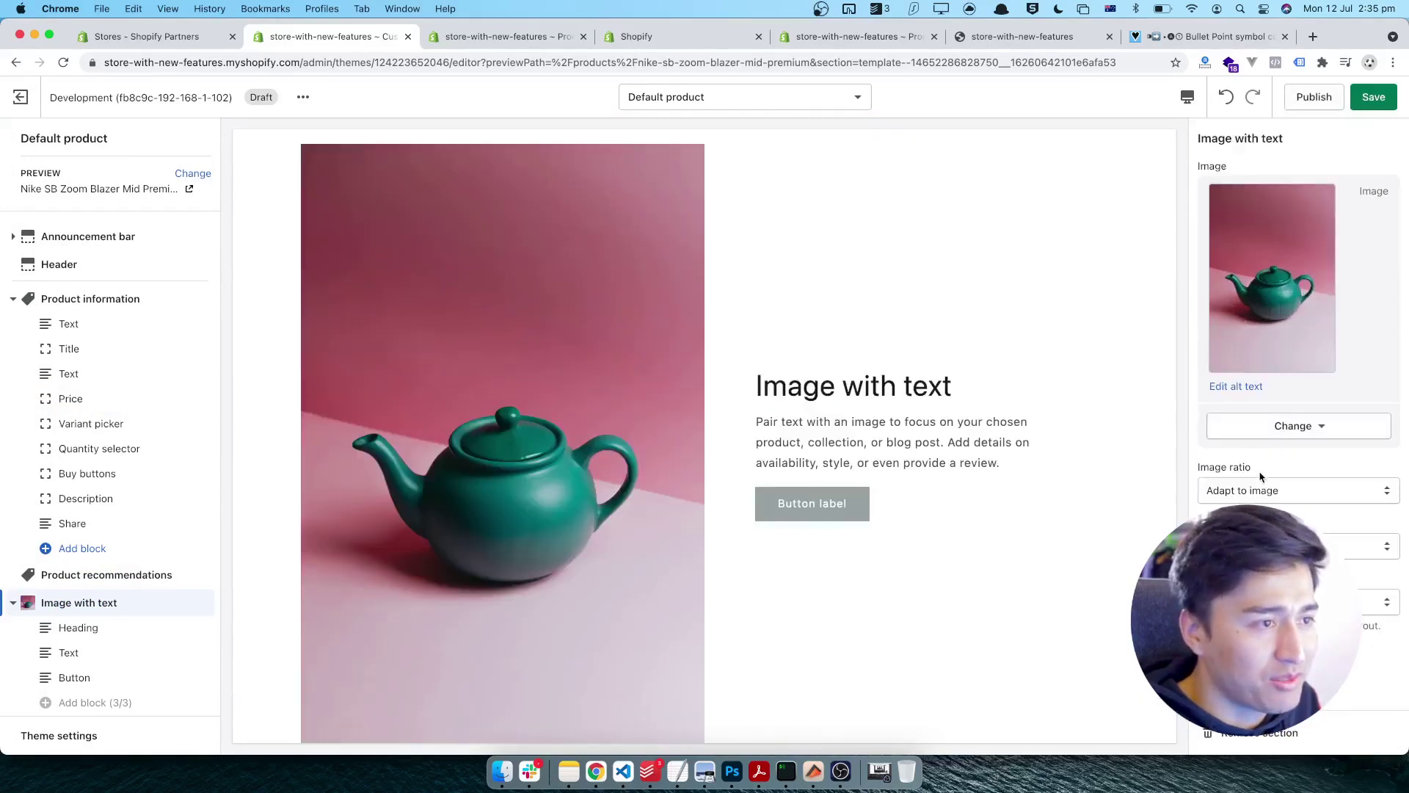
{"action": "left_click", "coordinate": [1248, 491]}
{"action": "left_click", "coordinate": [1248, 506]}
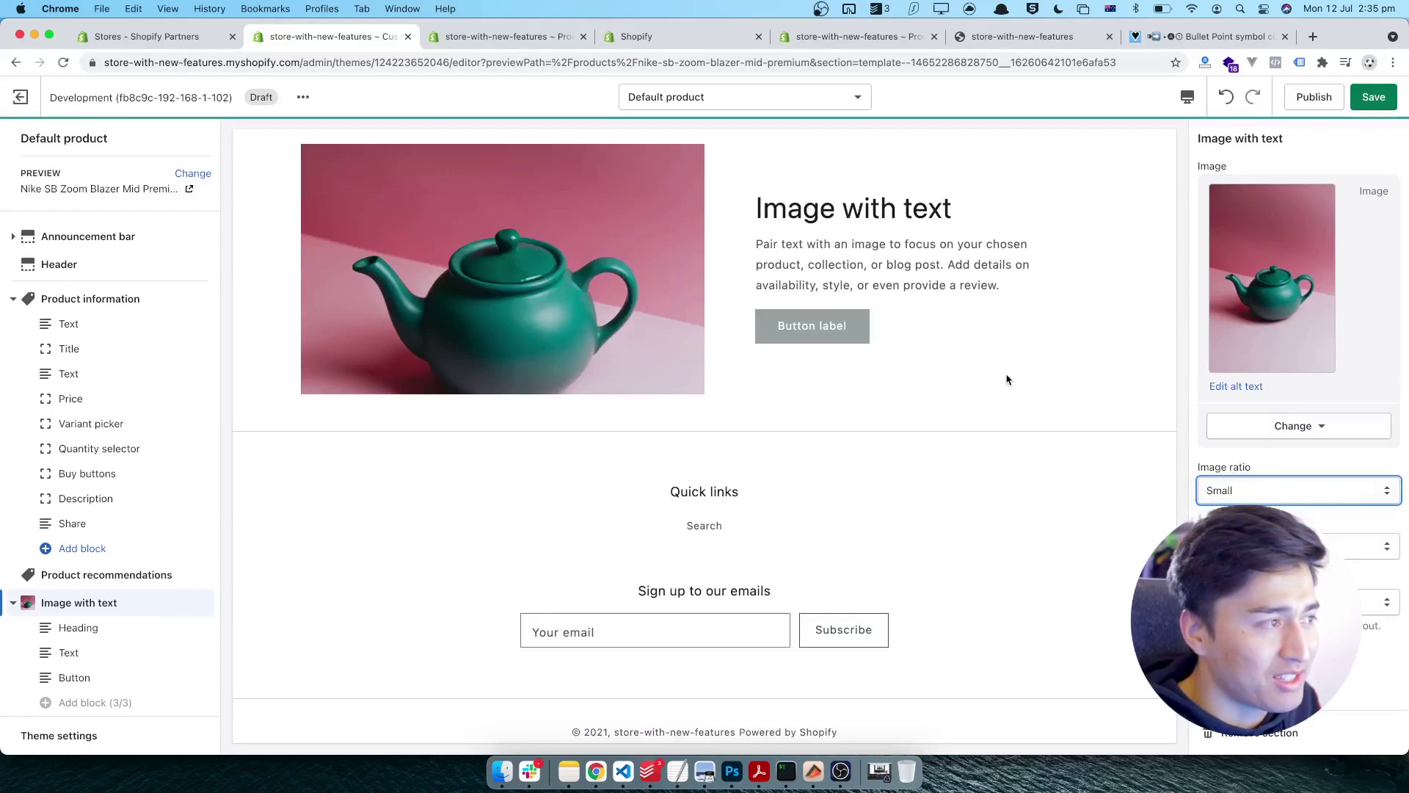
{"action": "left_click", "coordinate": [139, 629]}
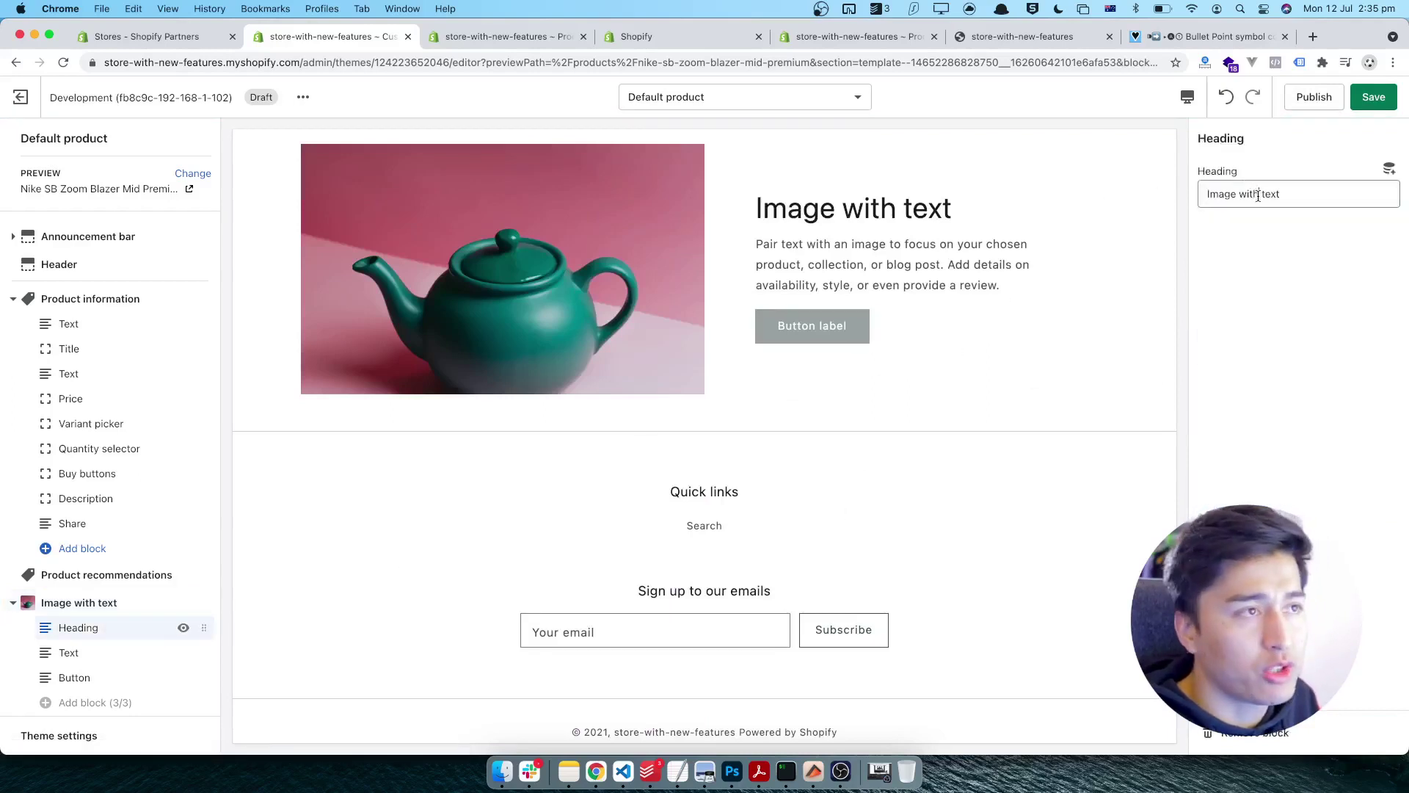
Change the section heading to 'Features'
{"action": "left_click", "coordinate": [1258, 196]}
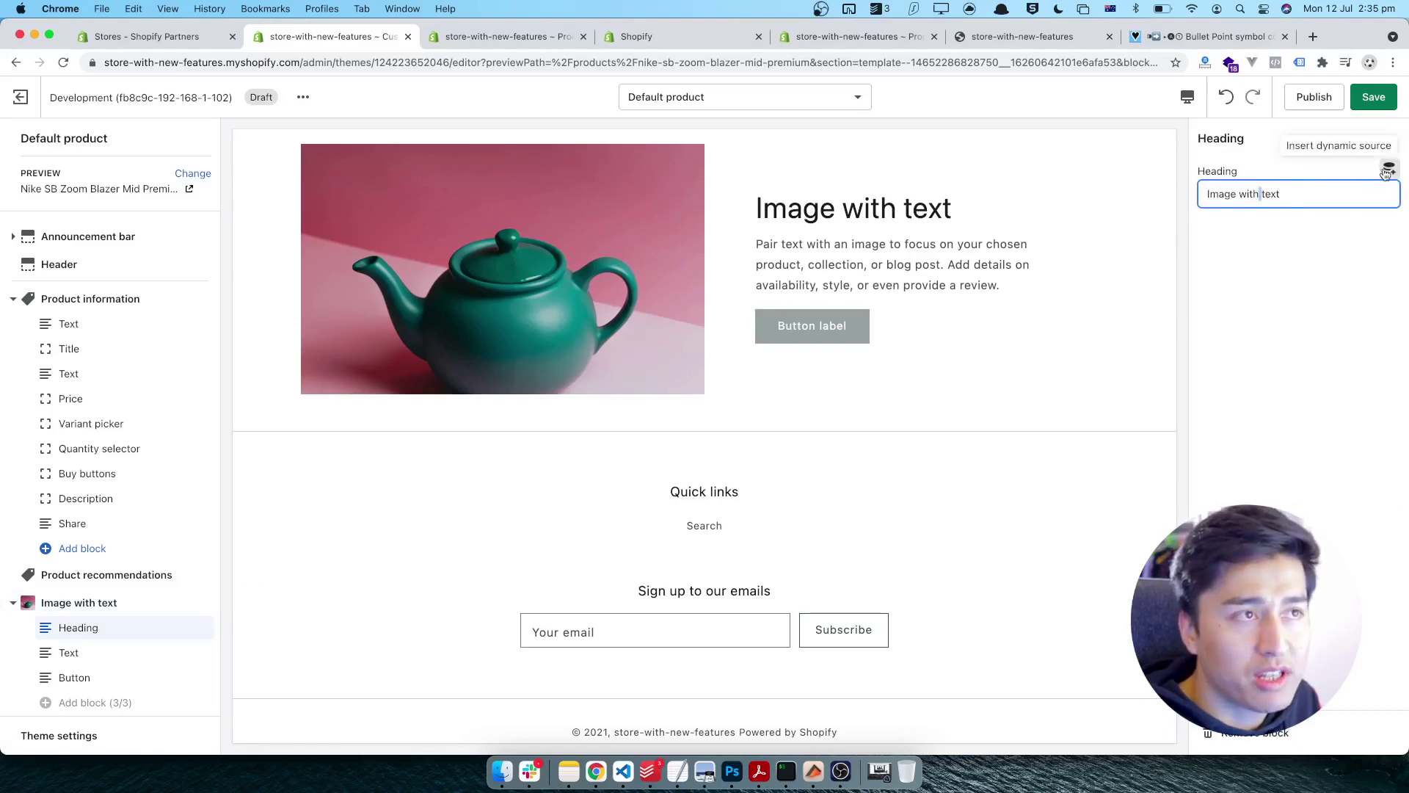
{"action": "triple_click", "coordinate": [1334, 192]}
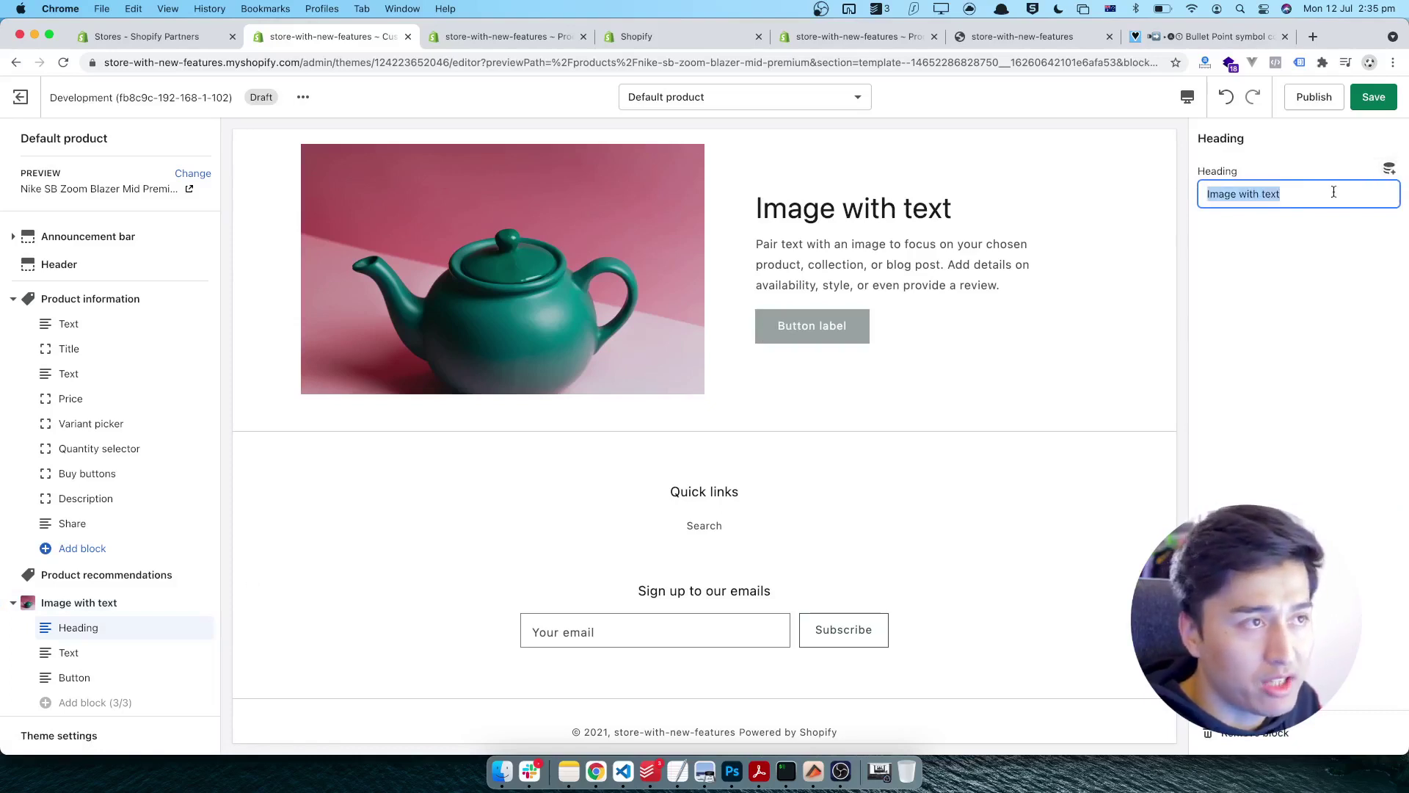
{"action": "type", "text": "Features"}
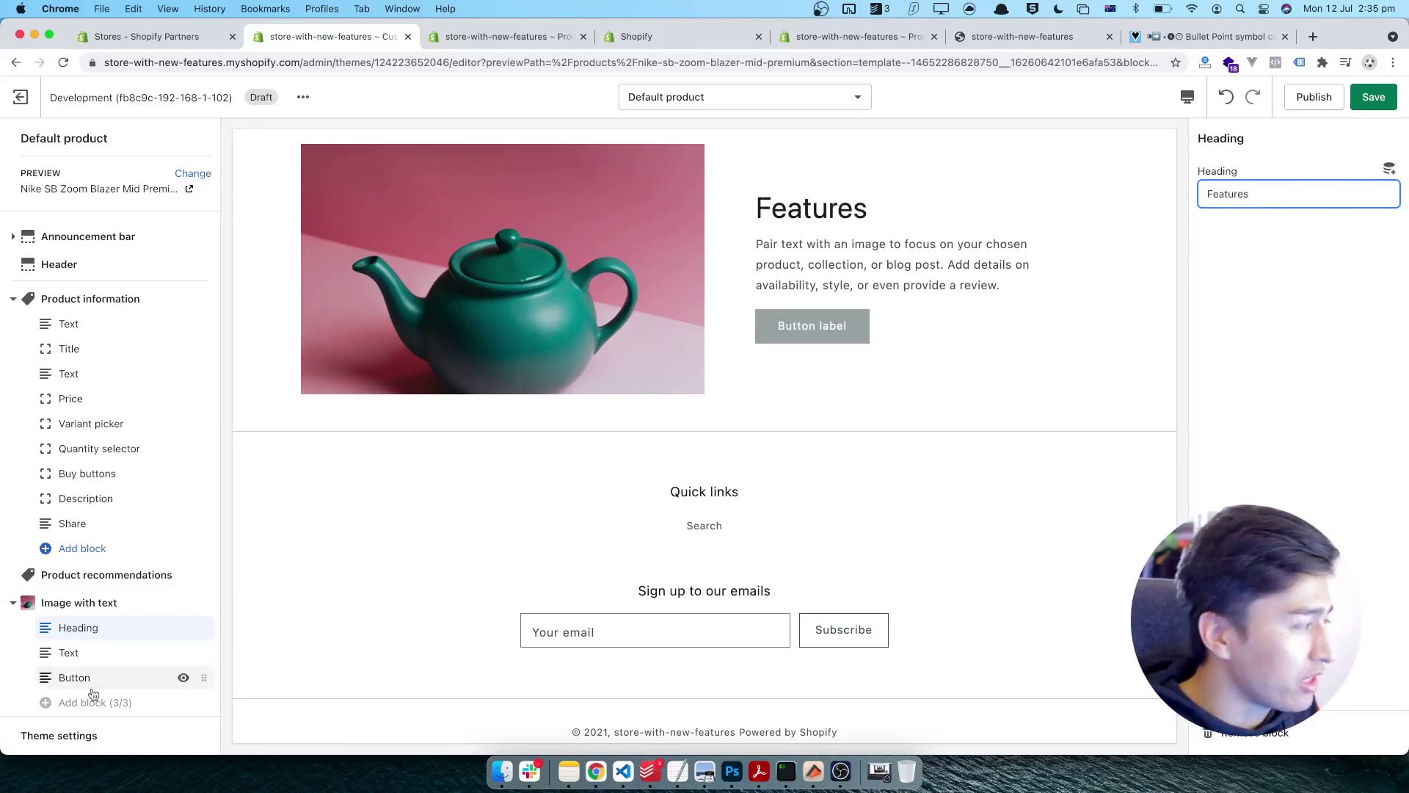
Delete the placeholder paragraph from the Text block's Description
{"action": "left_click", "coordinate": [85, 654]}
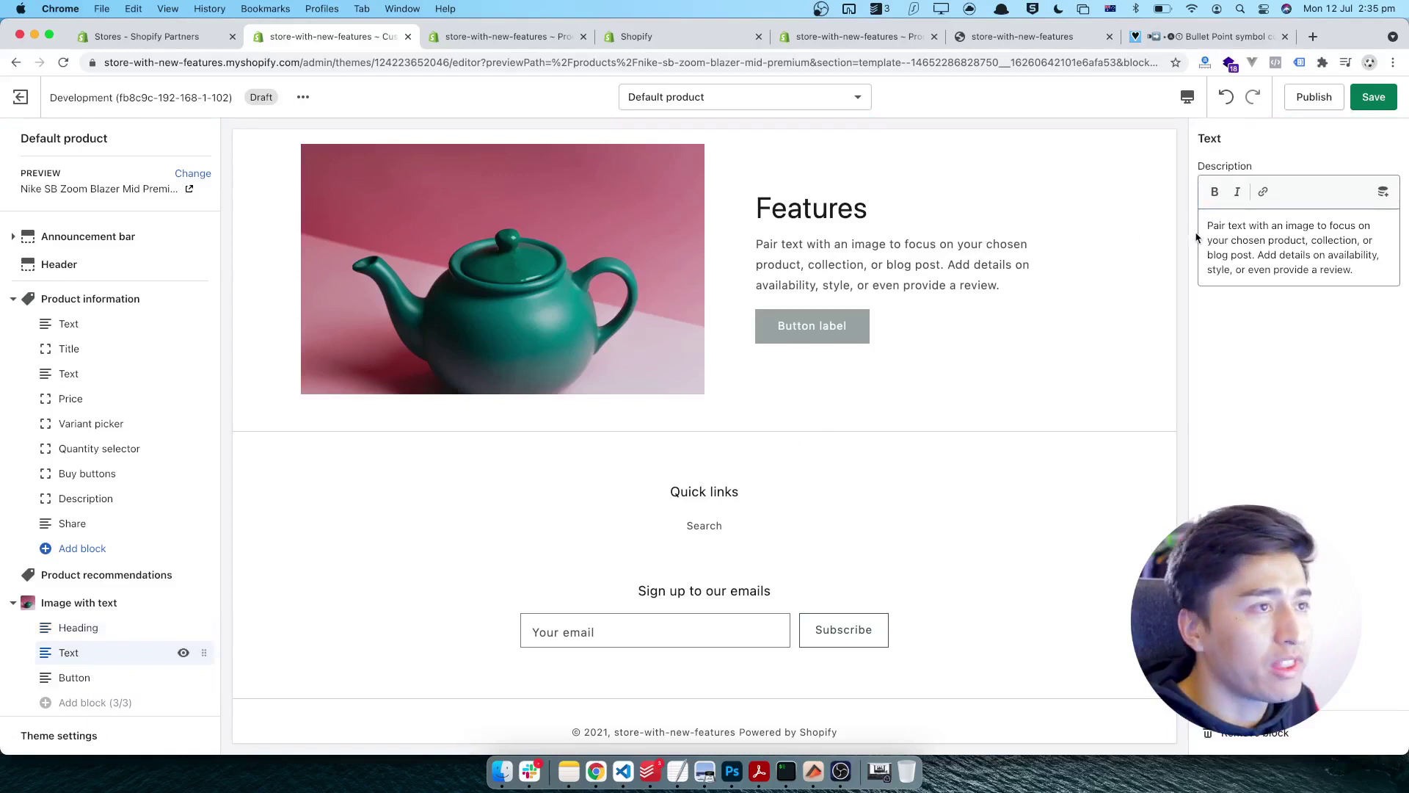
{"action": "double_click", "coordinate": [1365, 240]}
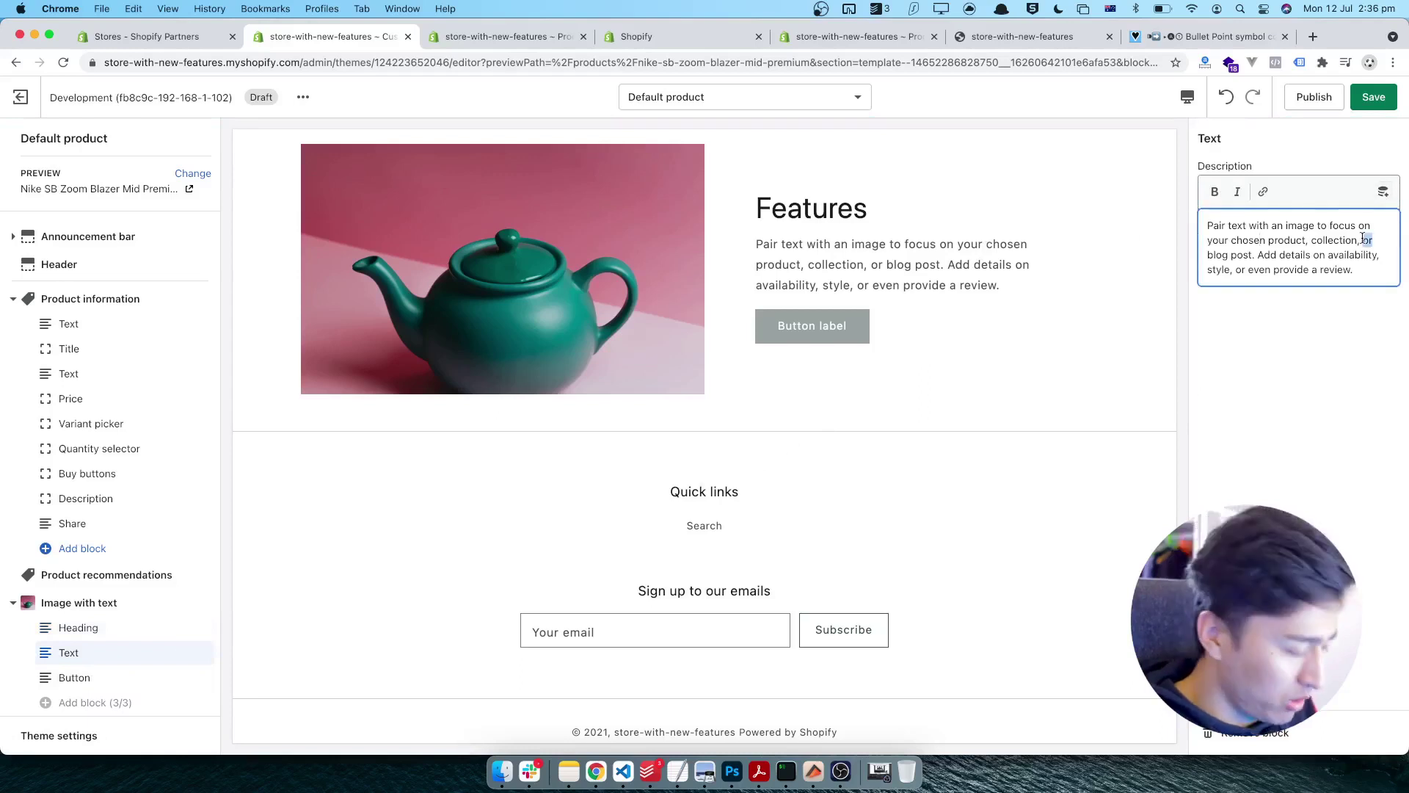
{"action": "key", "text": "super+a"}
{"action": "key", "text": "BackSpace"}
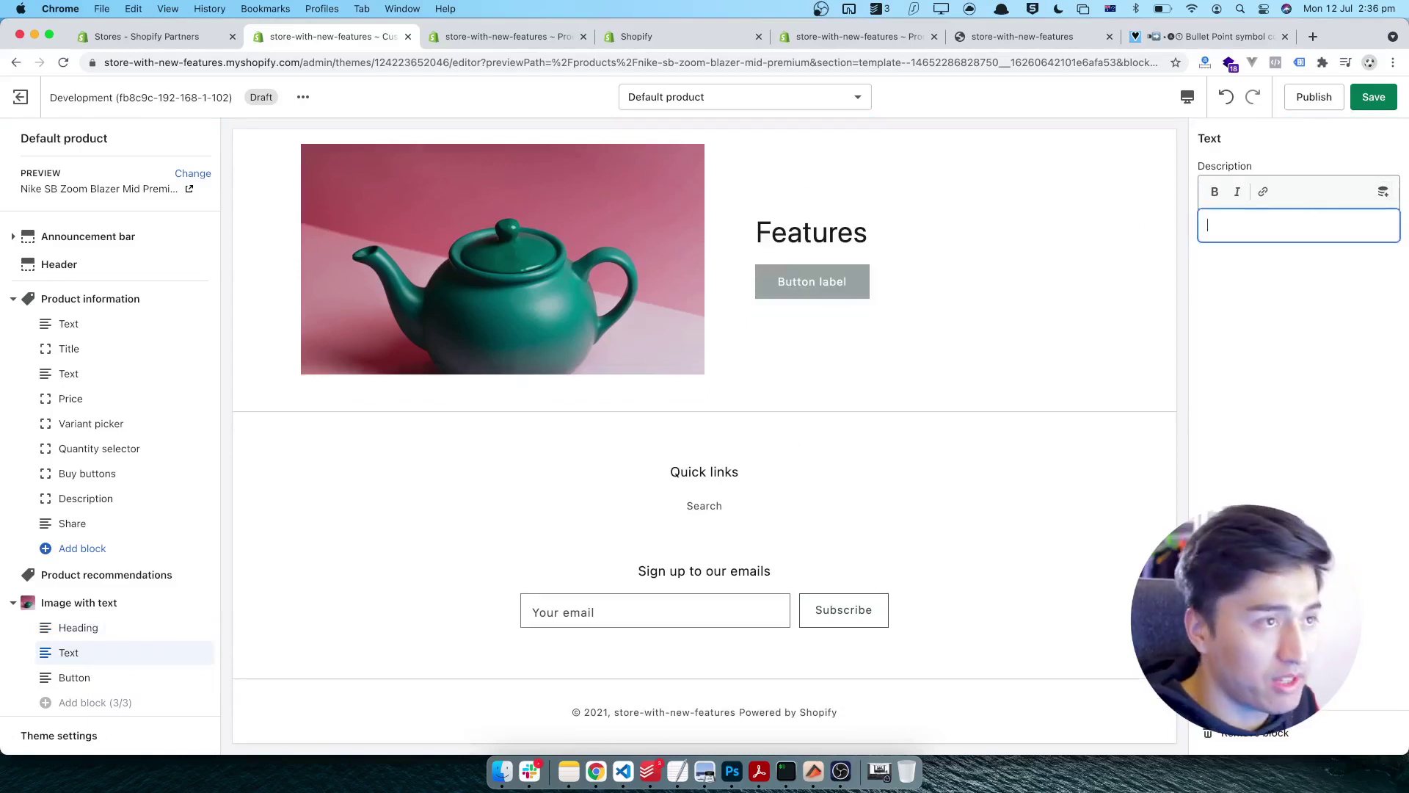
Insert the product's 'features' metafield as a dynamic source in the Description
{"action": "left_click", "coordinate": [1384, 192]}
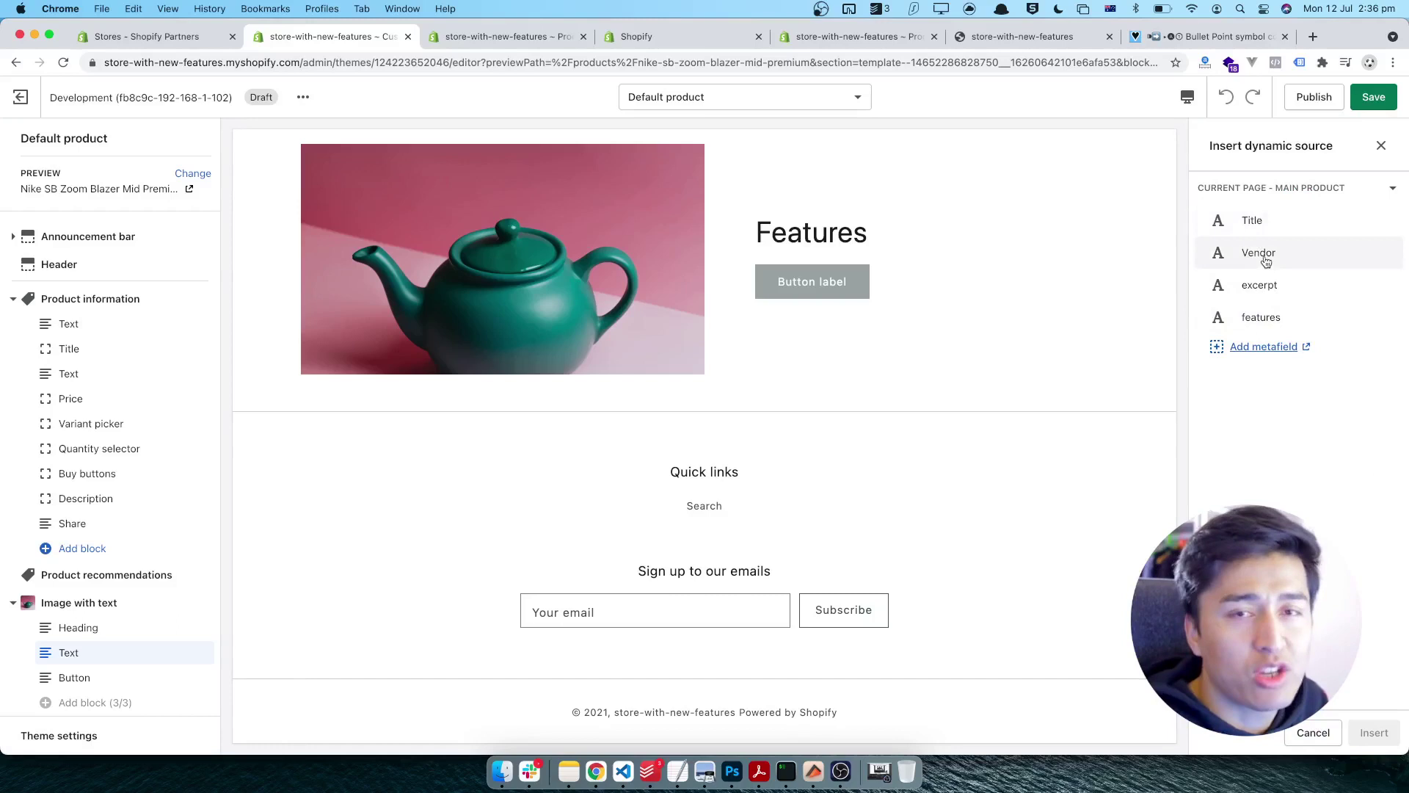
{"action": "left_click", "coordinate": [1269, 327]}
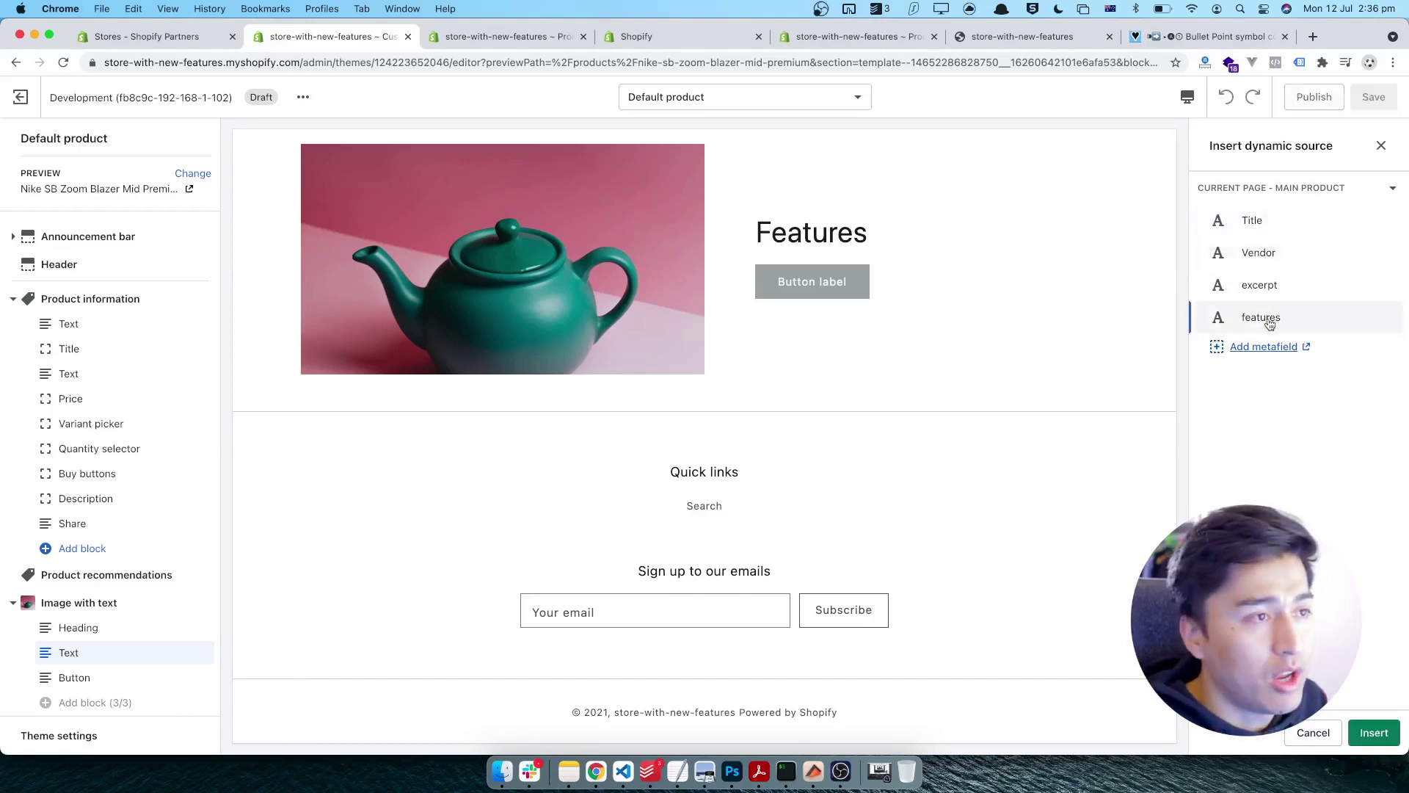
{"action": "left_click", "coordinate": [1374, 733]}
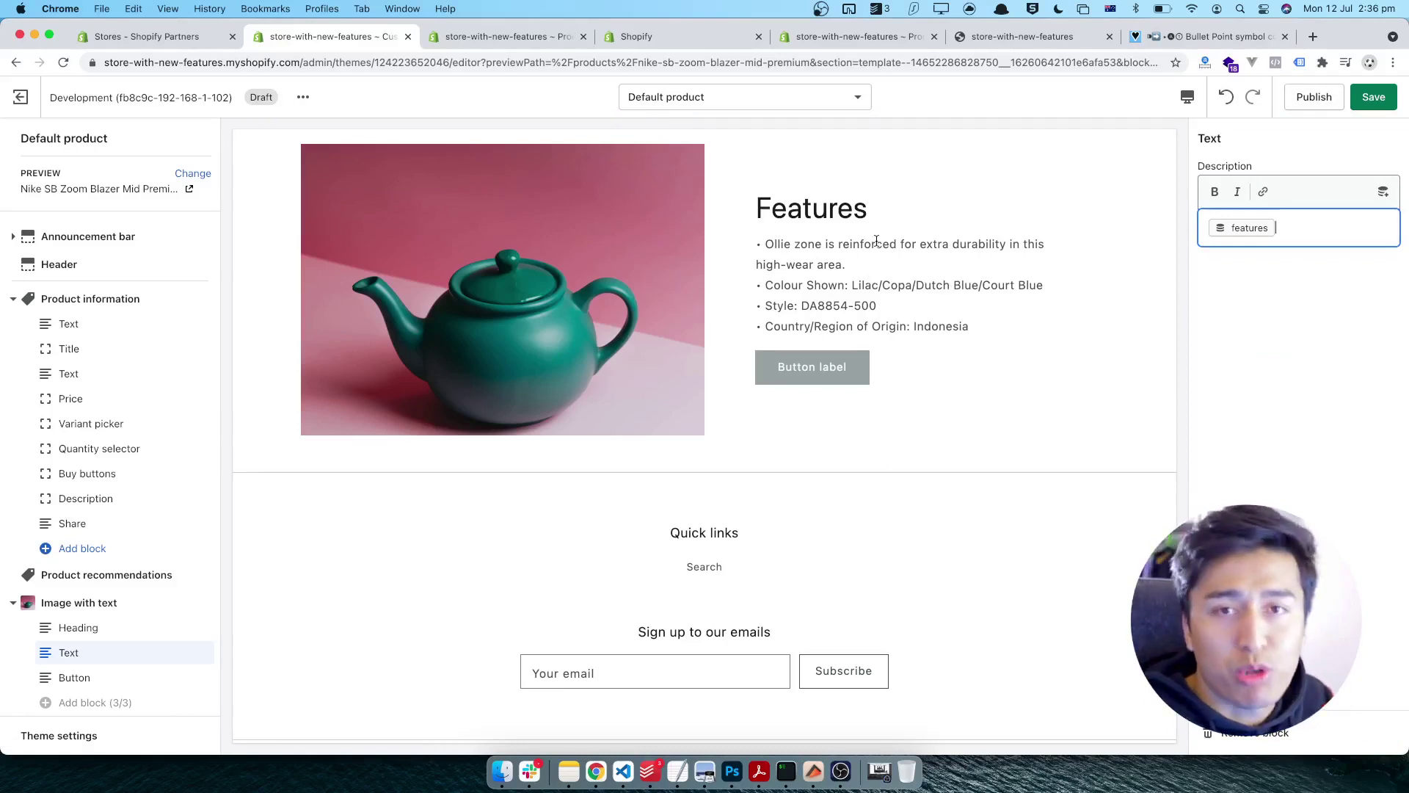
Compare the Features bullets with the More Benefits bullets and save the template
{"action": "scroll", "coordinate": [998, 418], "scroll_direction": "up", "scroll_amount": 3}
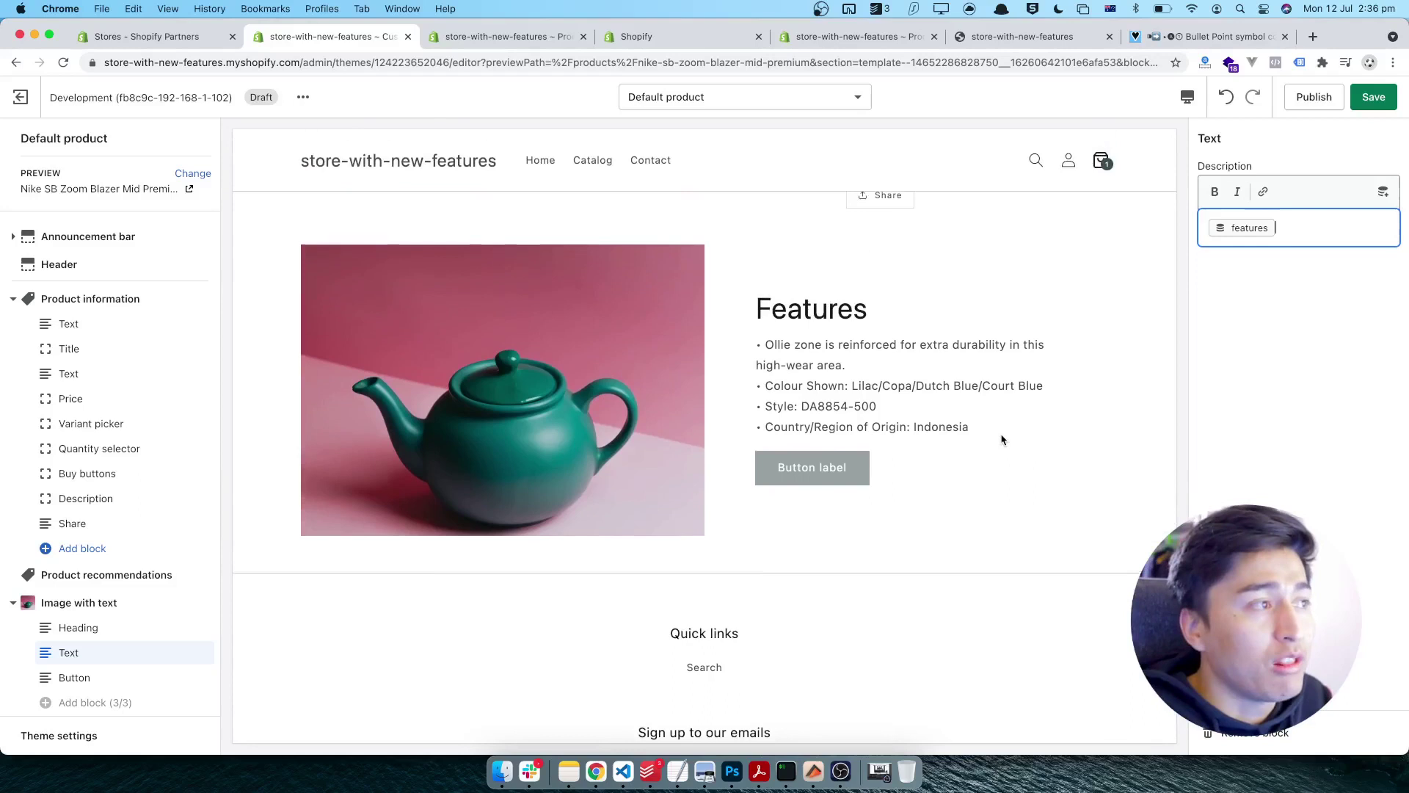
{"action": "scroll", "coordinate": [1002, 439], "scroll_direction": "down", "scroll_amount": 1}
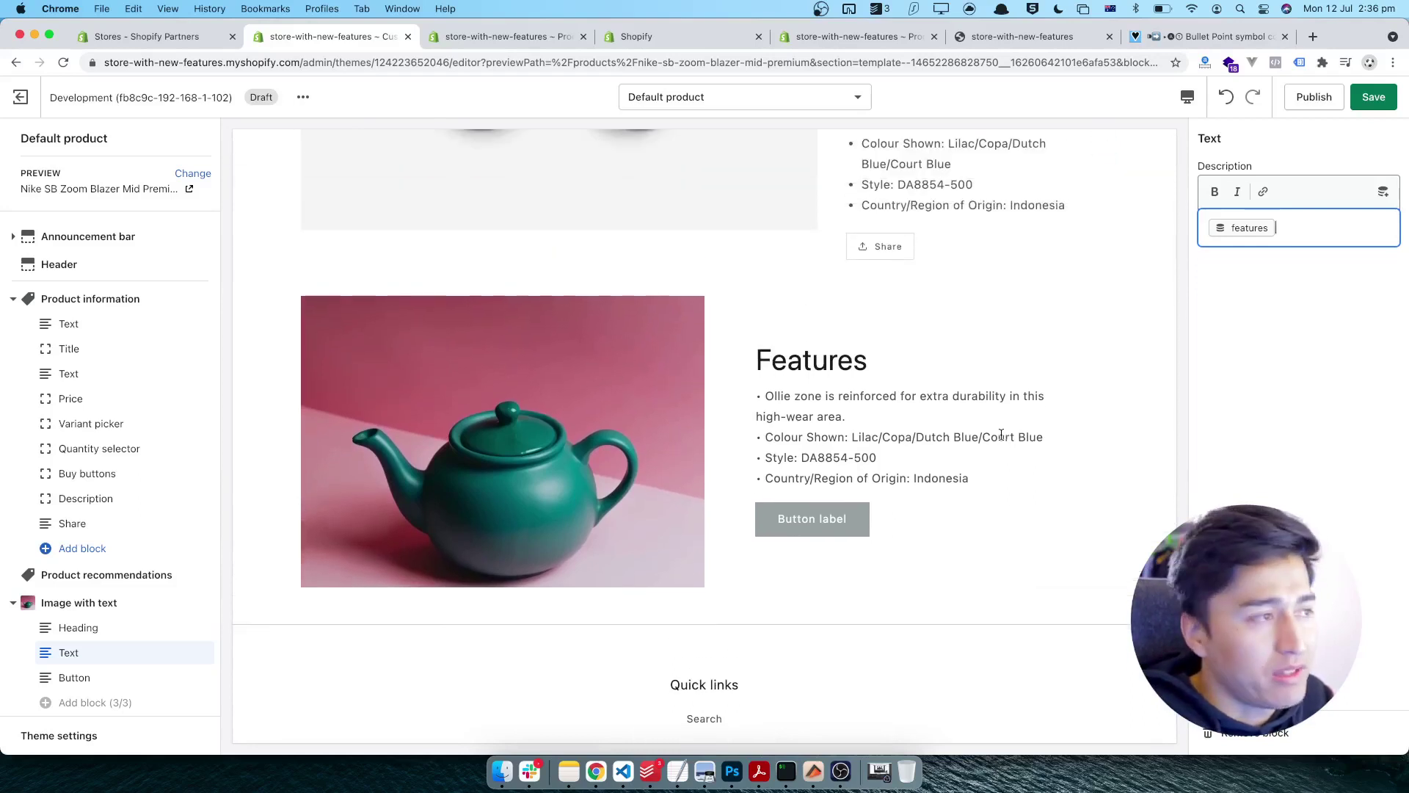
{"action": "scroll", "coordinate": [1001, 435], "scroll_direction": "up", "scroll_amount": 4}
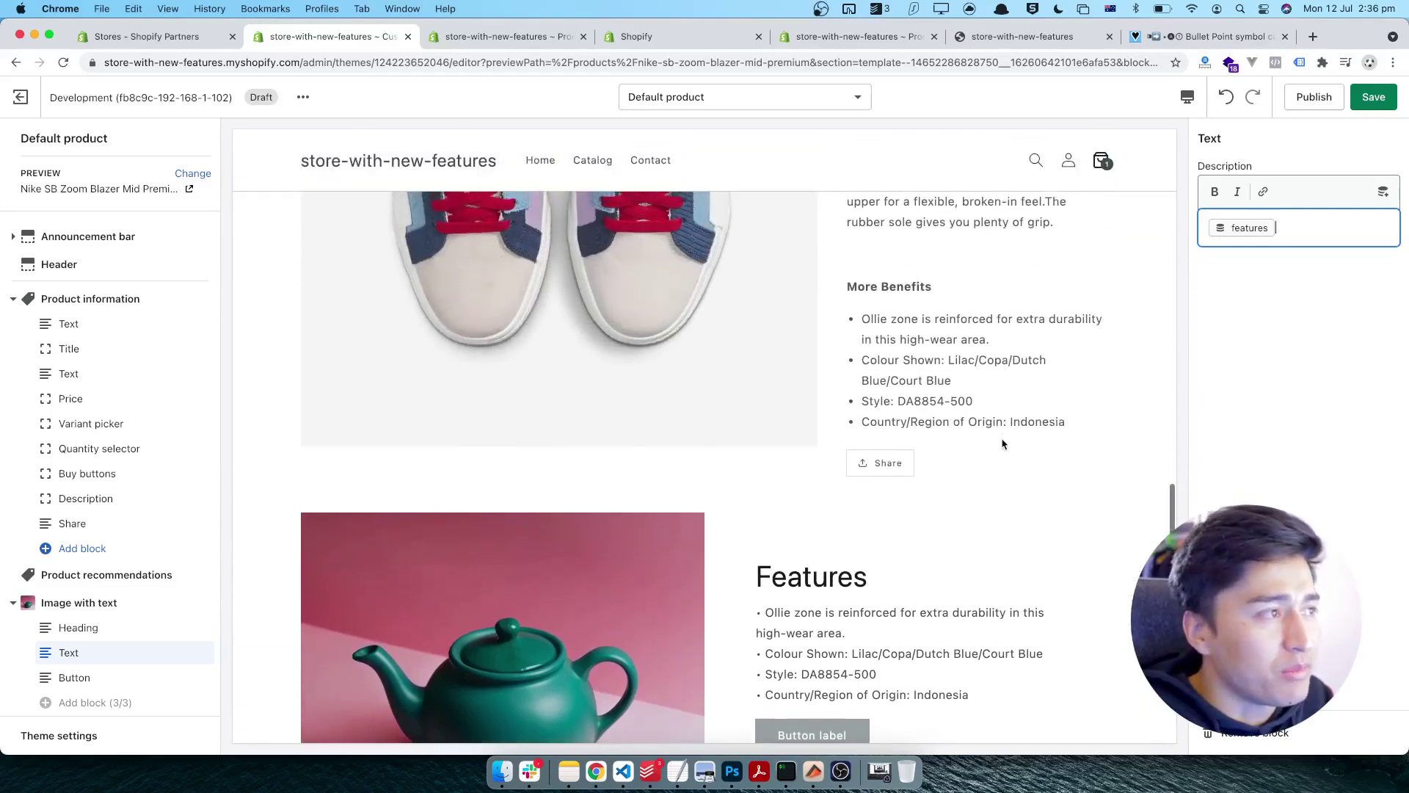
{"action": "scroll", "coordinate": [954, 382], "scroll_direction": "down", "scroll_amount": 1}
{"action": "left_click_drag", "start_coordinate": [906, 317], "coordinate": [1076, 421]}
{"action": "scroll", "coordinate": [1076, 421], "scroll_direction": "down", "scroll_amount": 5}
{"action": "scroll", "coordinate": [1076, 421], "scroll_direction": "up", "scroll_amount": 4}
{"action": "left_click", "coordinate": [1369, 102]}
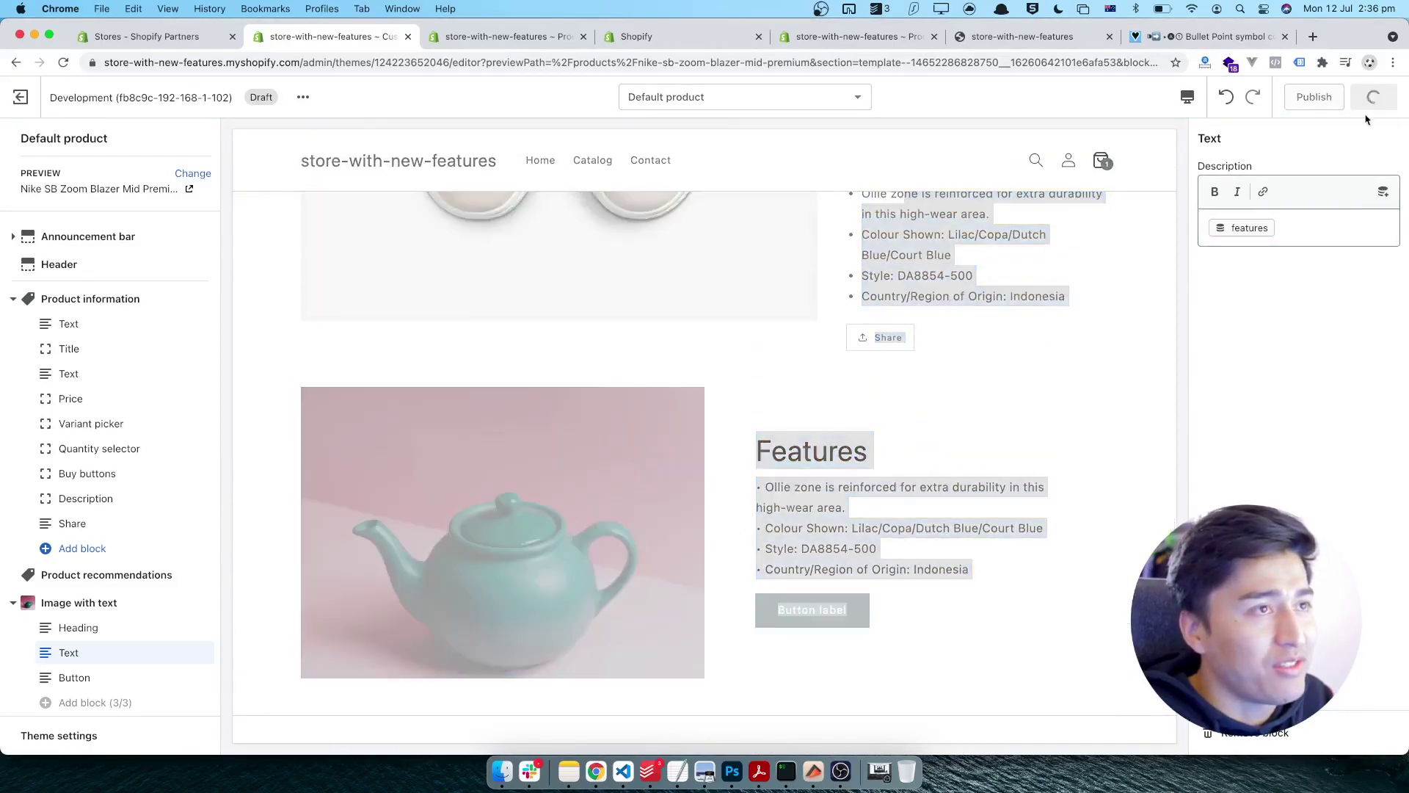
Review the saved product preview showing the four Features bullets
{"action": "scroll", "coordinate": [947, 488], "scroll_direction": "down", "scroll_amount": 4}
{"action": "scroll", "coordinate": [946, 488], "scroll_direction": "up", "scroll_amount": 1}
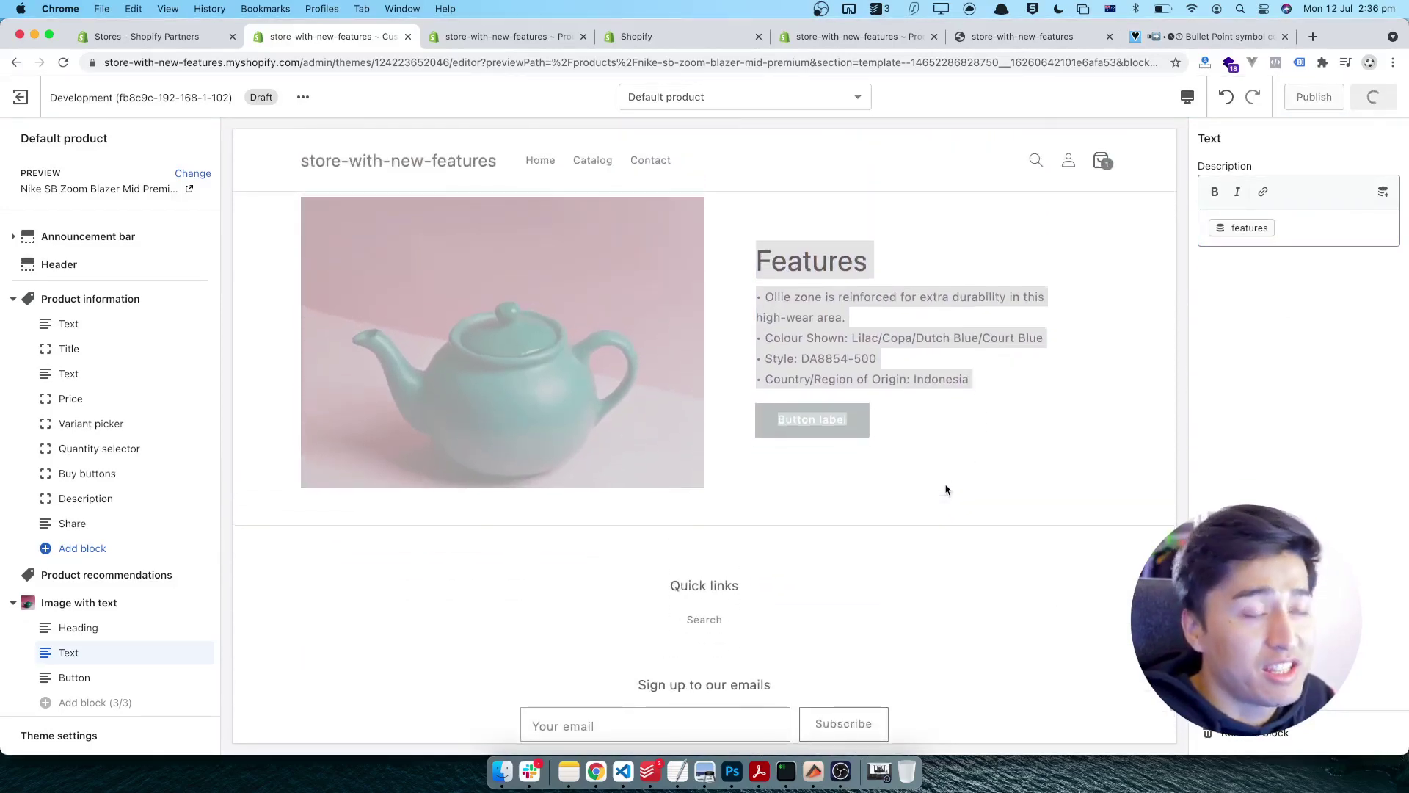
{"action": "scroll", "coordinate": [945, 489], "scroll_direction": "up", "scroll_amount": 6}
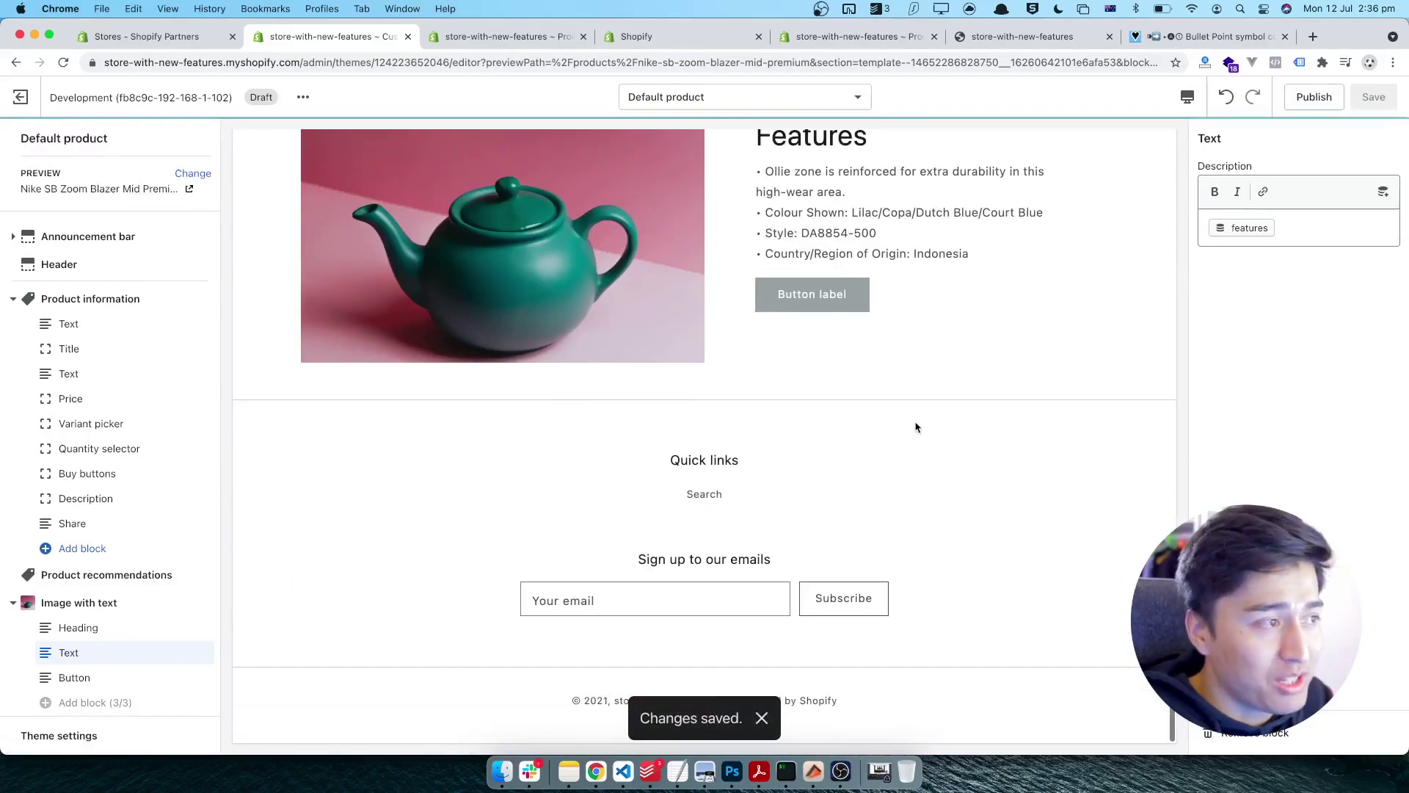
{"action": "scroll", "coordinate": [918, 430], "scroll_direction": "up", "scroll_amount": 8}
{"action": "scroll", "coordinate": [946, 543], "scroll_direction": "down", "scroll_amount": 1}
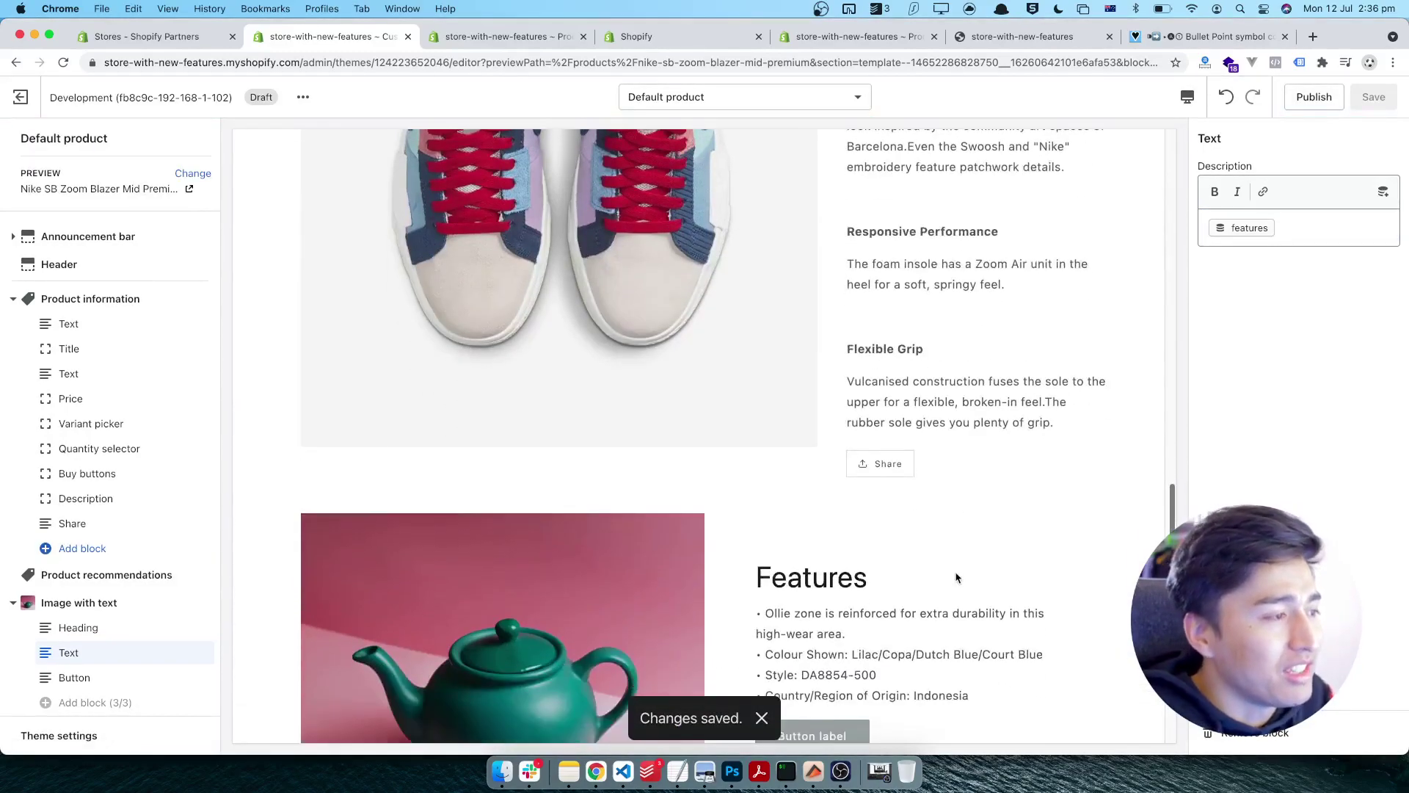
{"action": "scroll", "coordinate": [932, 499], "scroll_direction": "up", "scroll_amount": 4}
{"action": "scroll", "coordinate": [917, 455], "scroll_direction": "down", "scroll_amount": 3}
{"action": "scroll", "coordinate": [907, 416], "scroll_direction": "down", "scroll_amount": 6}
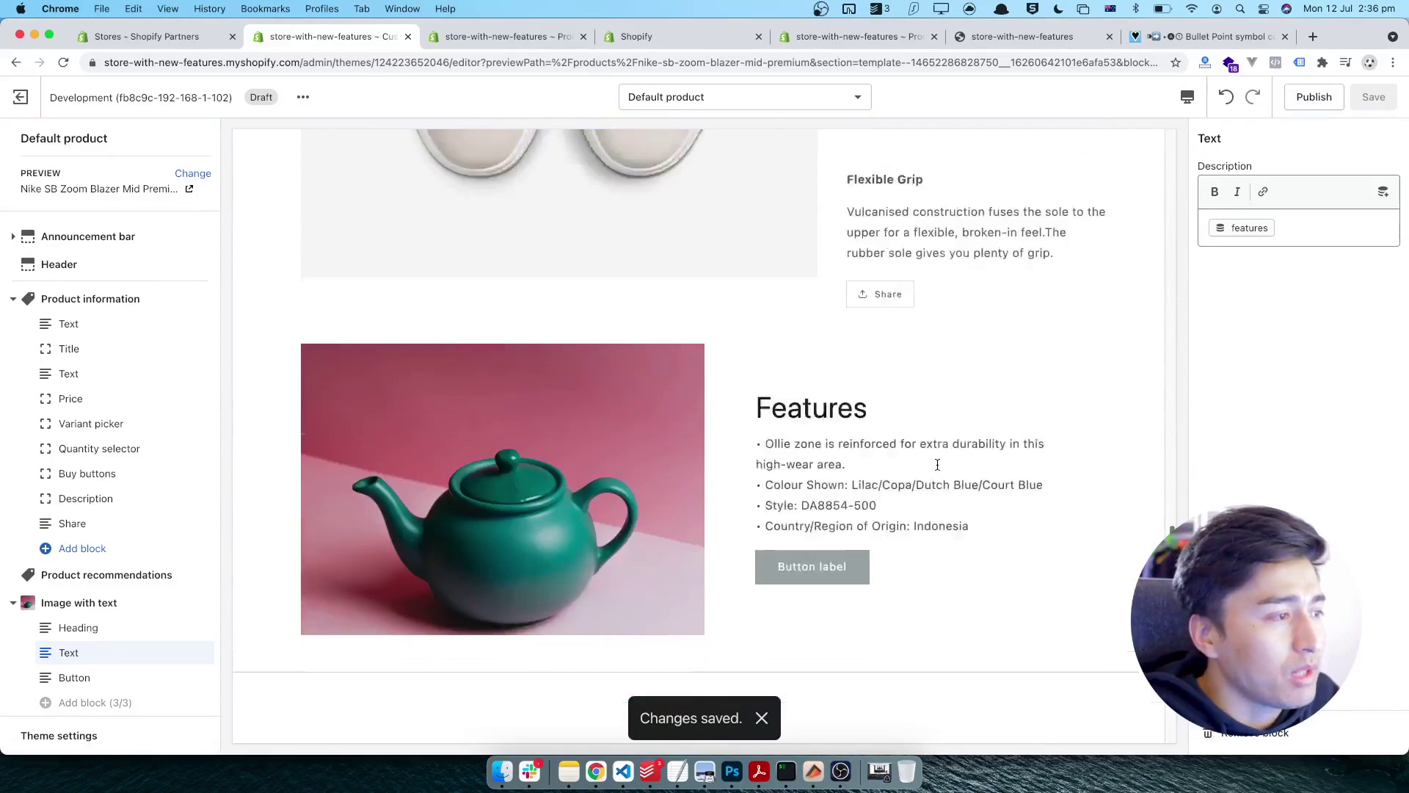
{"action": "left_click_drag", "start_coordinate": [825, 335], "coordinate": [987, 355]}
{"action": "left_click", "coordinate": [1058, 363]}
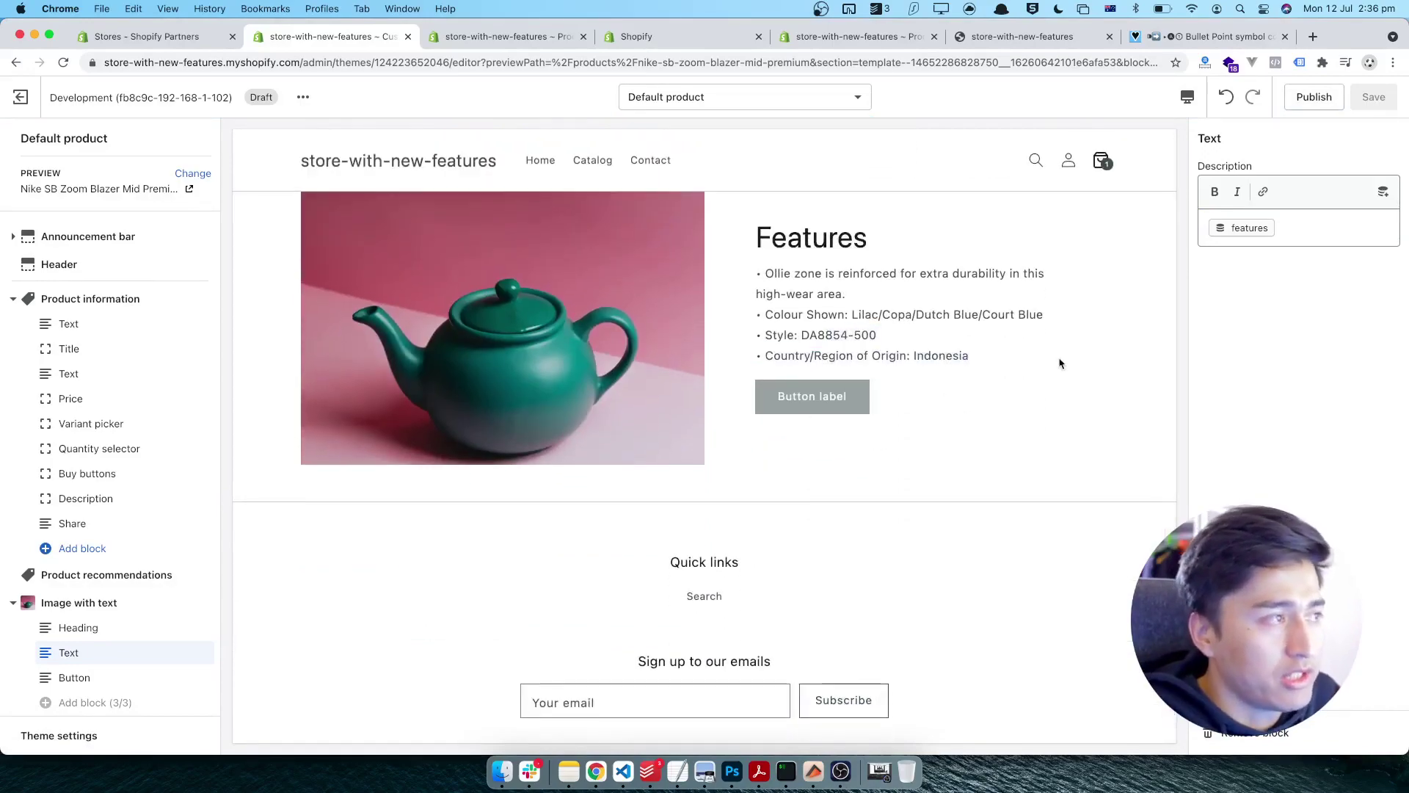
{"action": "scroll", "coordinate": [1059, 363], "scroll_direction": "up", "scroll_amount": 10}
{"action": "scroll", "coordinate": [1059, 364], "scroll_direction": "down", "scroll_amount": 12}
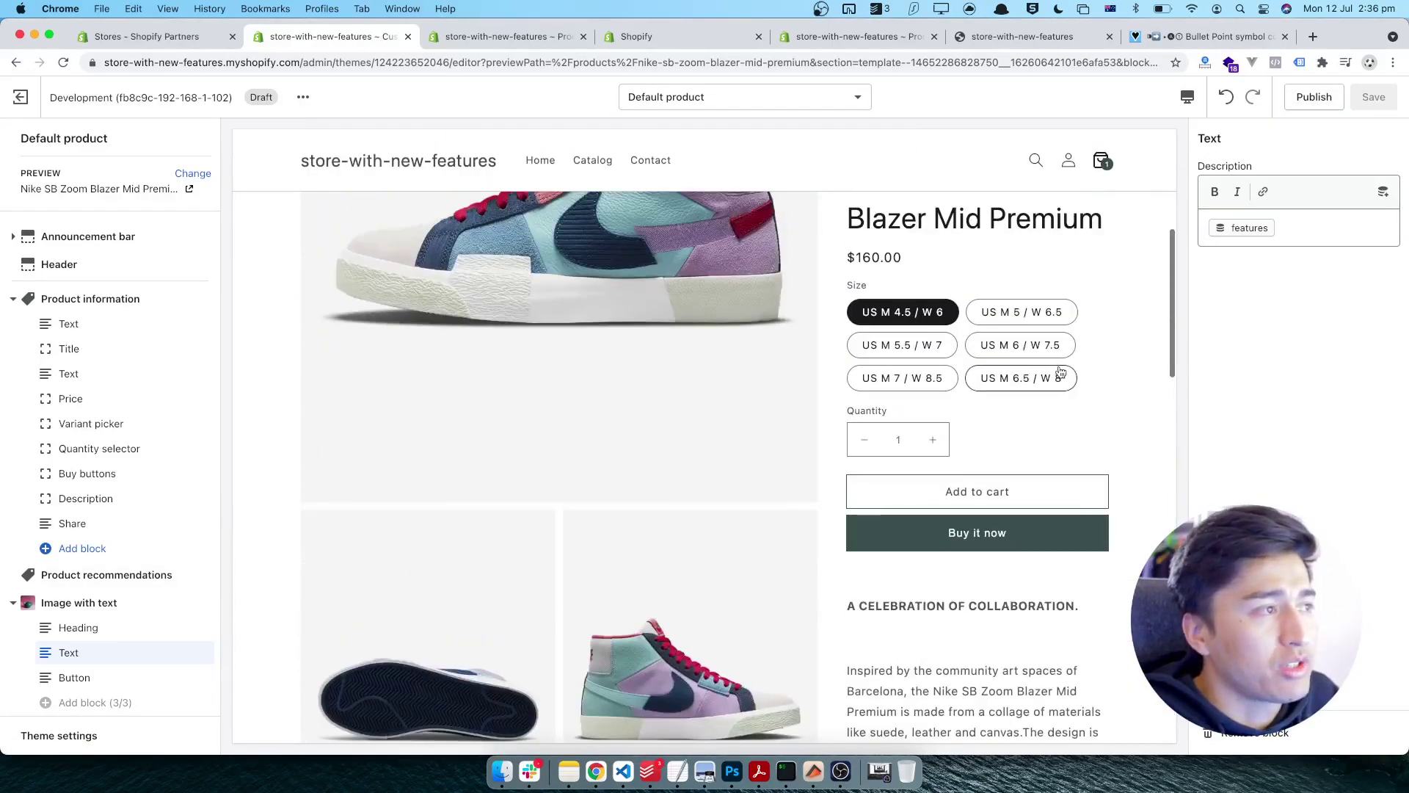
{"action": "scroll", "coordinate": [973, 411], "scroll_direction": "up", "scroll_amount": 1}
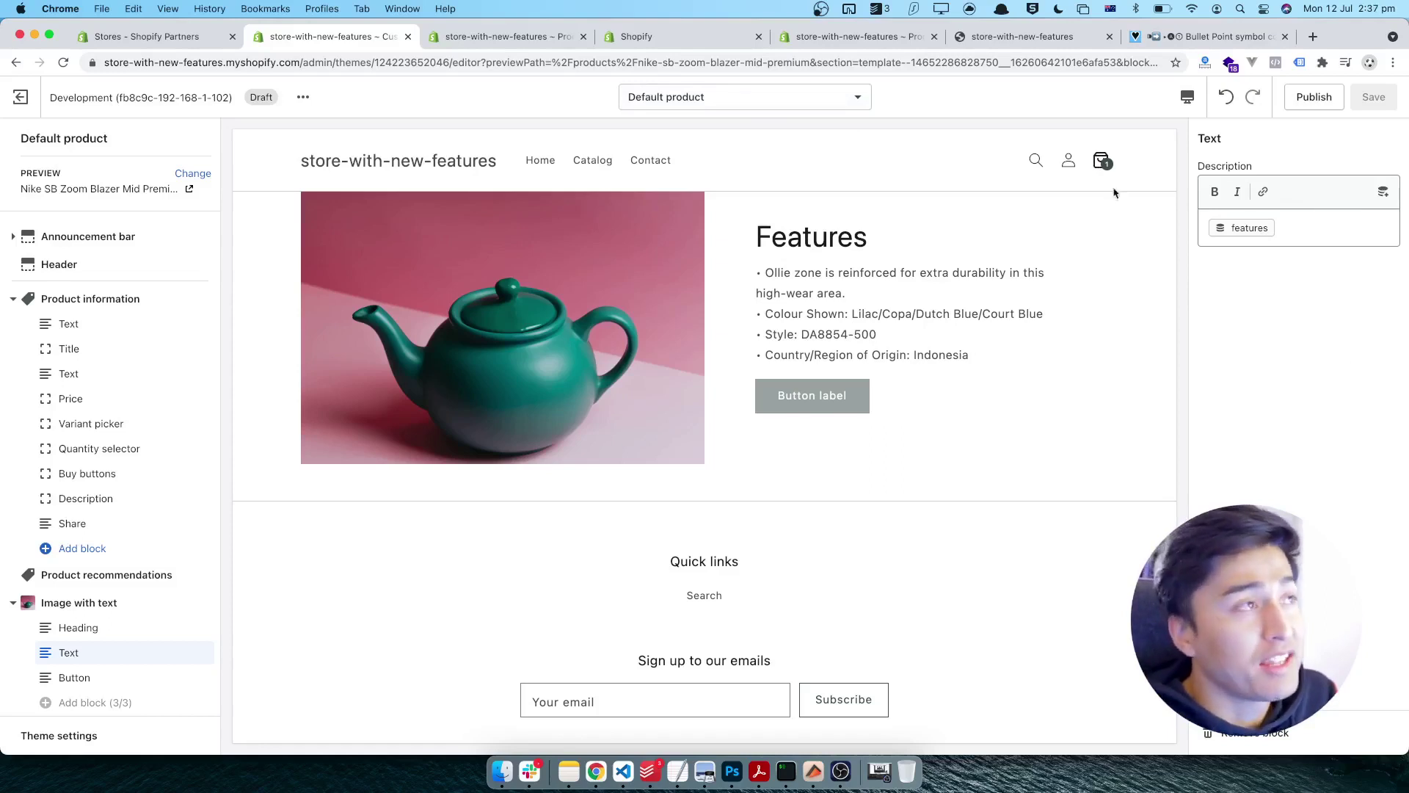
{"action": "left_click", "coordinate": [819, 10]}
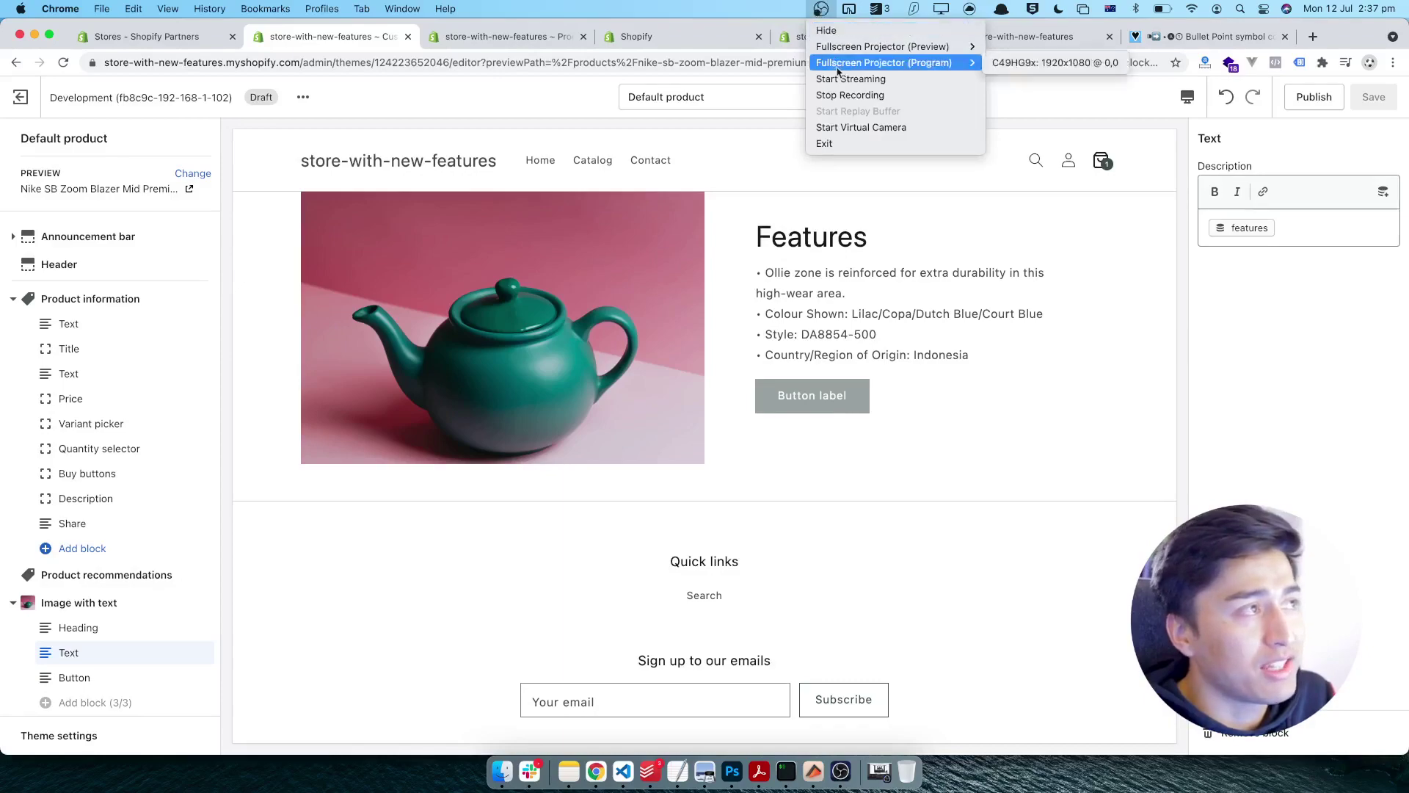